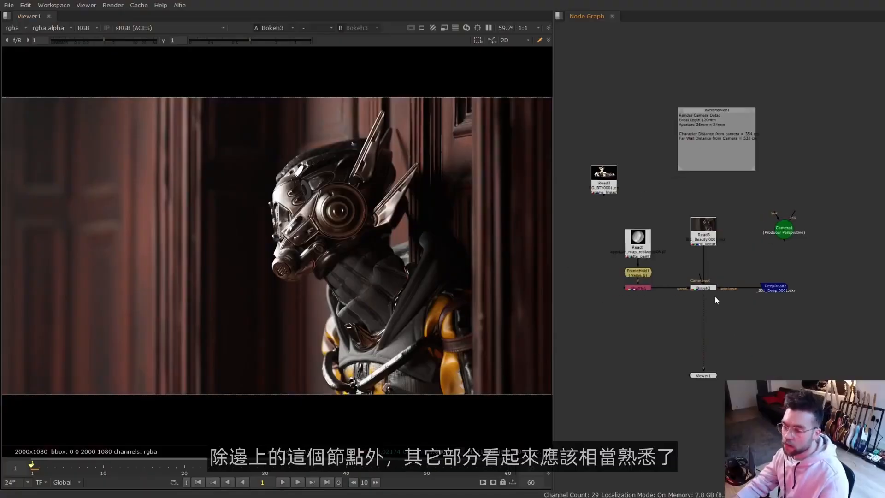
# Examine the node graph around Bokeh3, including its kernel branch, beauty render, camera and DeepRead2 nodes
pyautogui.scroll(3, 731, 287)
pyautogui.moveTo(755, 267); pyautogui.dragTo(818, 326)
pyautogui.click(695, 232)
pyautogui.moveTo(695, 232); pyautogui.dragTo(734, 216, button='middle')
pyautogui.moveTo(604, 175); pyautogui.dragTo(673, 329)
pyautogui.click(693, 267)
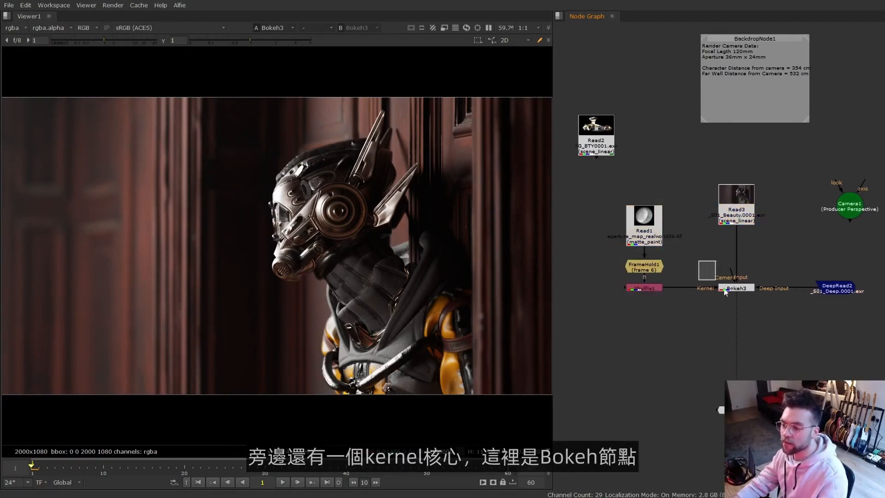
pyautogui.moveTo(797, 161); pyautogui.dragTo(735, 206, button='middle')
pyautogui.moveTo(735, 203); pyautogui.dragTo(833, 291)
pyautogui.click(835, 289)
pyautogui.moveTo(749, 309); pyautogui.dragTo(827, 375)
pyautogui.click(802, 363)
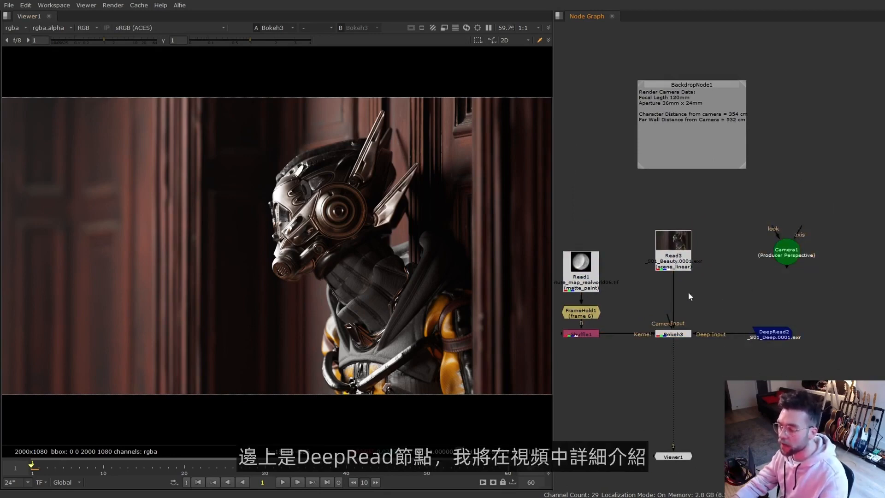
pyautogui.moveTo(653, 280); pyautogui.dragTo(705, 300, button='middle')
# Review the Bokeh3 node's Bokeh, Lens and Optical Artifacts settings and close its properties
pyautogui.doubleClick(719, 357)
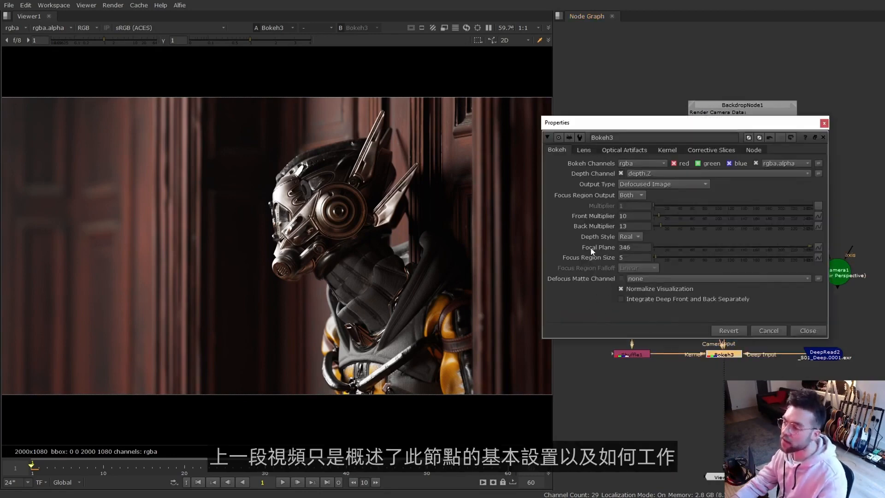
pyautogui.click(586, 149)
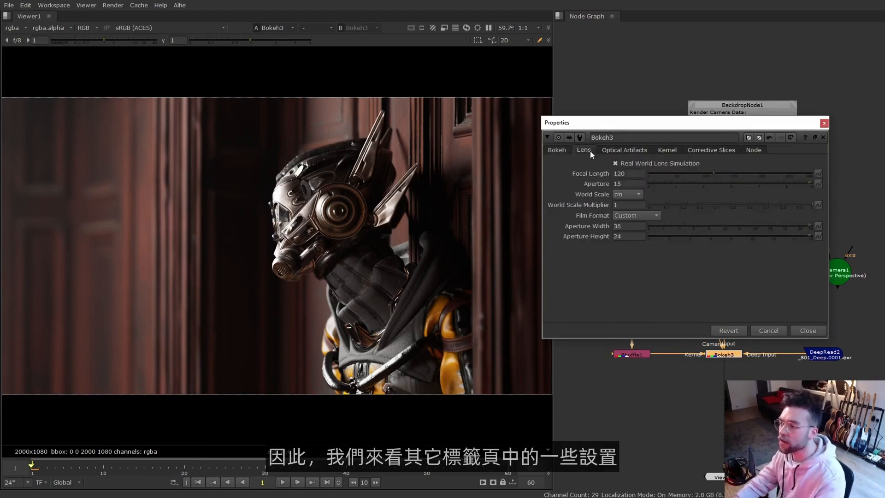
pyautogui.click(624, 149)
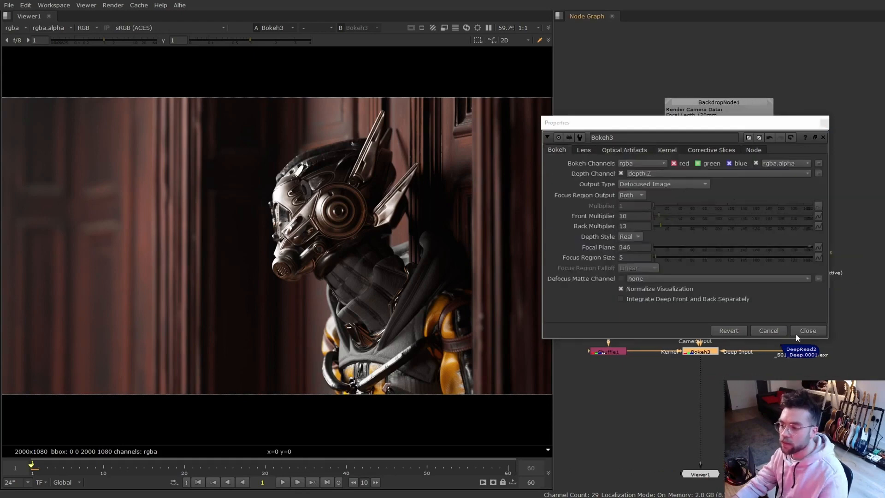
pyautogui.click(795, 332)
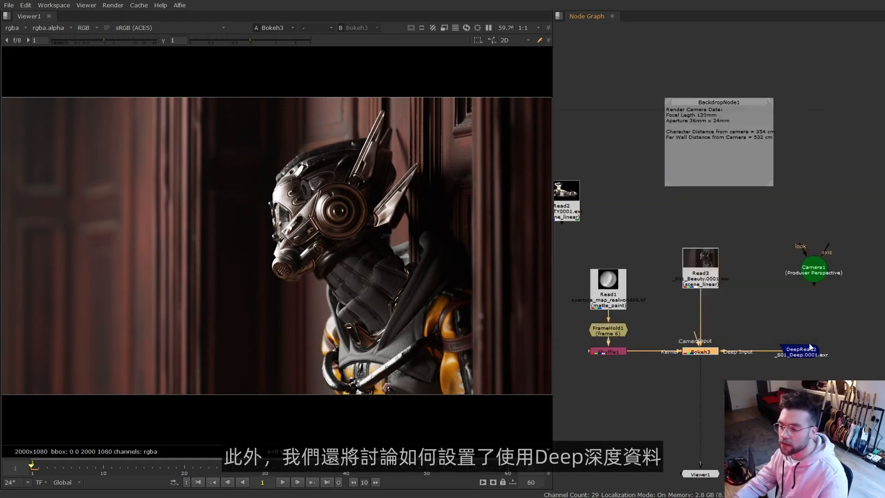
pyautogui.click(739, 291)
pyautogui.scroll(-2, 737, 300)
pyautogui.scroll(2, 737, 314)
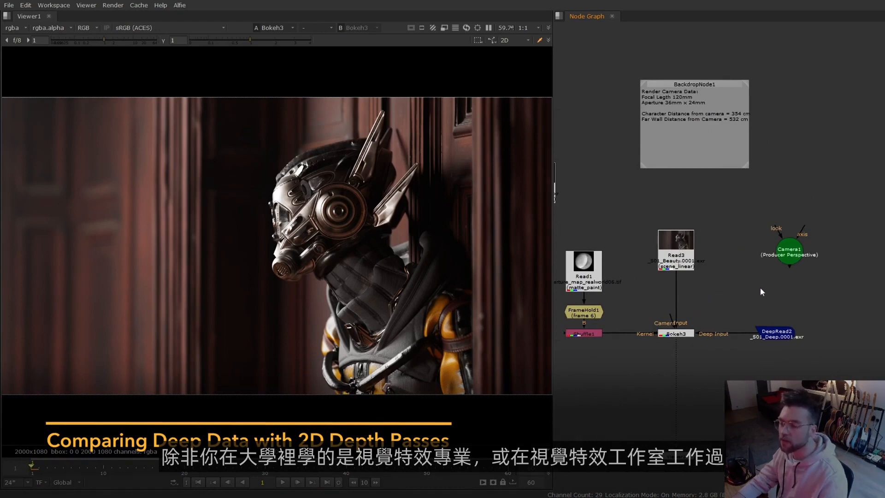
pyautogui.moveTo(723, 313); pyautogui.dragTo(836, 355)
pyautogui.click(765, 319)
pyautogui.scroll(-1, 761, 319)
pyautogui.moveTo(761, 319); pyautogui.dragTo(777, 328, button='middle')
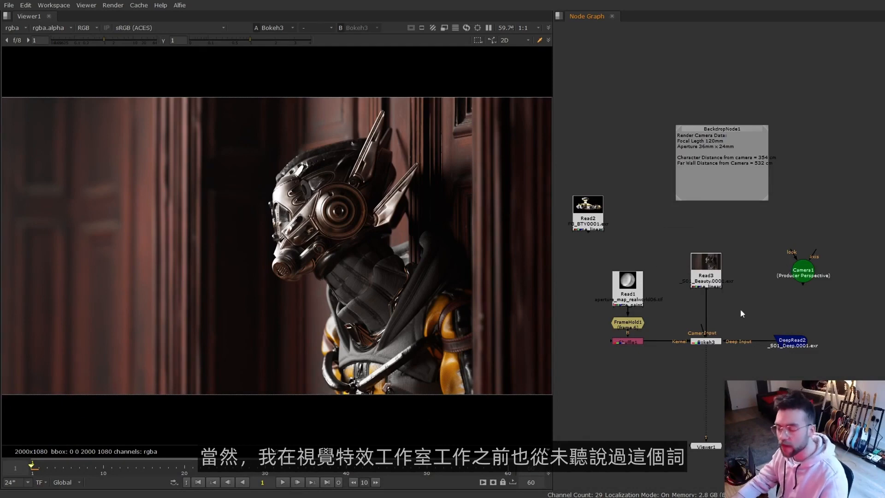
# Display the depth_extra channel of the Read2 car render with the viewer gain lowered to 0.11
pyautogui.click(594, 223)
pyautogui.press('1')
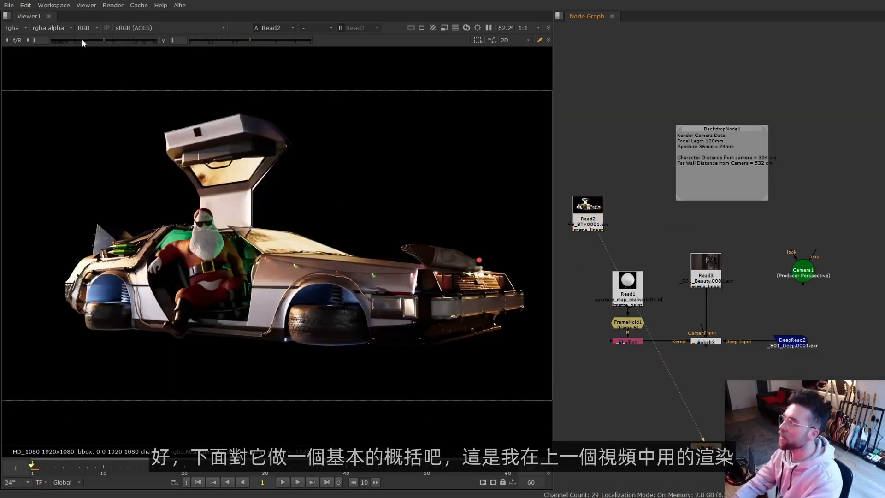
pyautogui.click(14, 27)
pyautogui.click(48, 101)
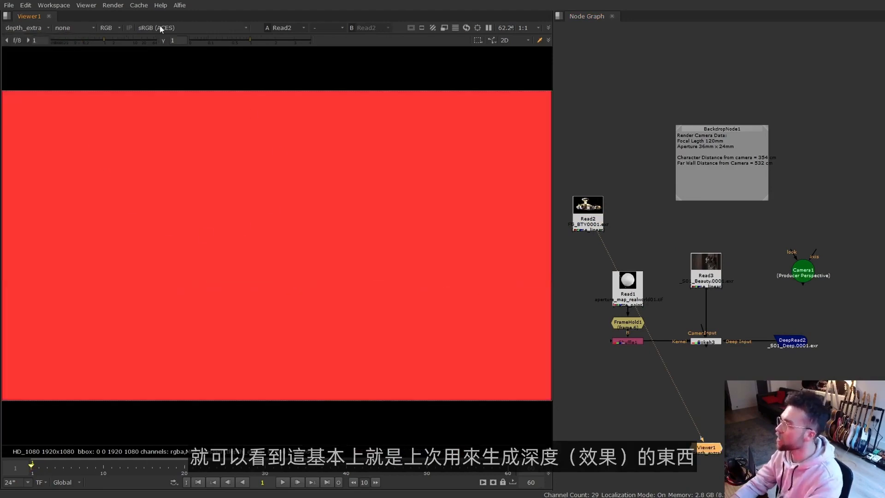
pyautogui.moveTo(95, 41); pyautogui.dragTo(73, 40)
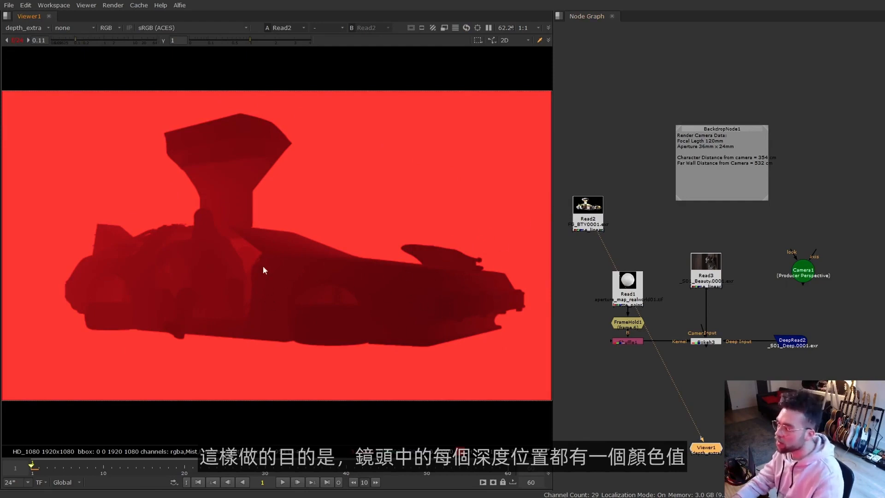
# Sample the depth values on the character's face and the windshield, and reset the viewer gain to 1
pyautogui.scroll(5, 221, 225)
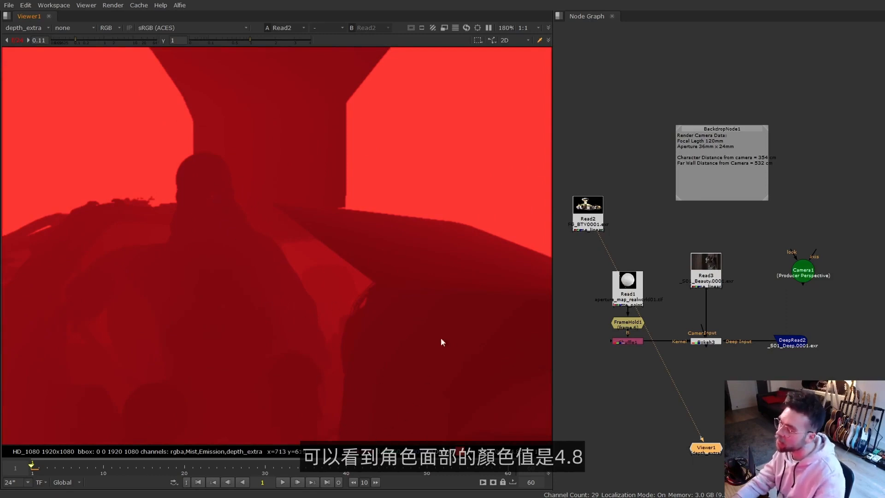
pyautogui.moveTo(439, 246); pyautogui.dragTo(410, 253, button='middle')
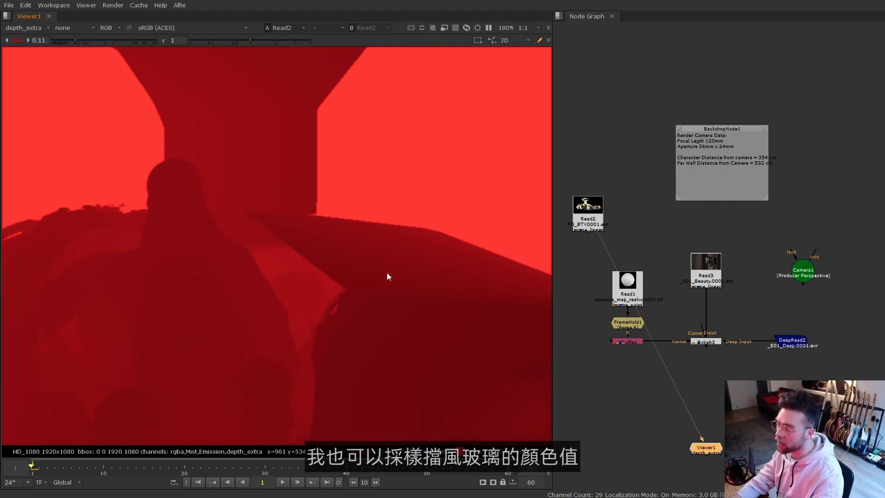
pyautogui.scroll(-2, 372, 276)
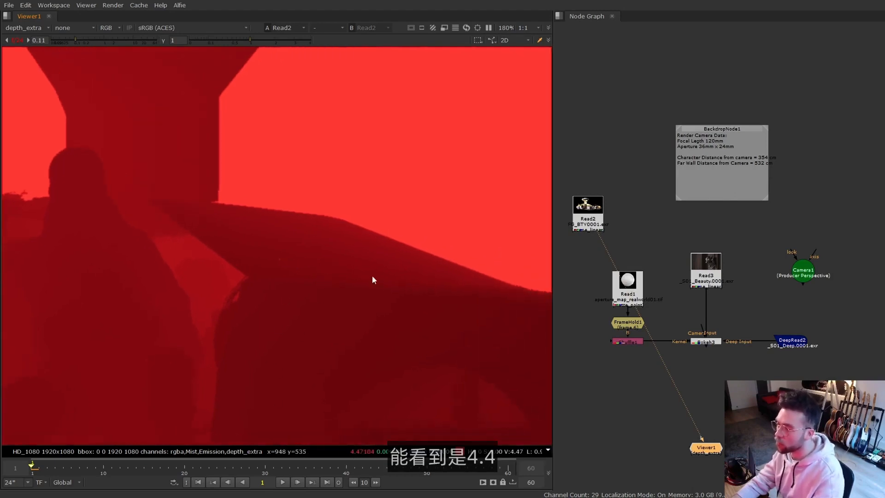
pyautogui.press('f')
pyautogui.keyDown('ctrl'); pyautogui.click(128, 40); pyautogui.keyUp('ctrl')
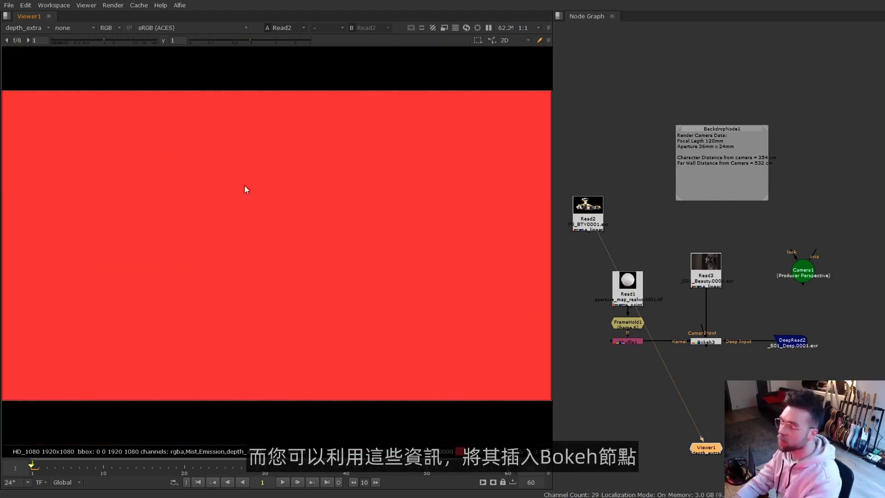
# Display the Bokeh3 output in the viewer with the rgba channels
pyautogui.click(705, 341)
pyautogui.press('1')
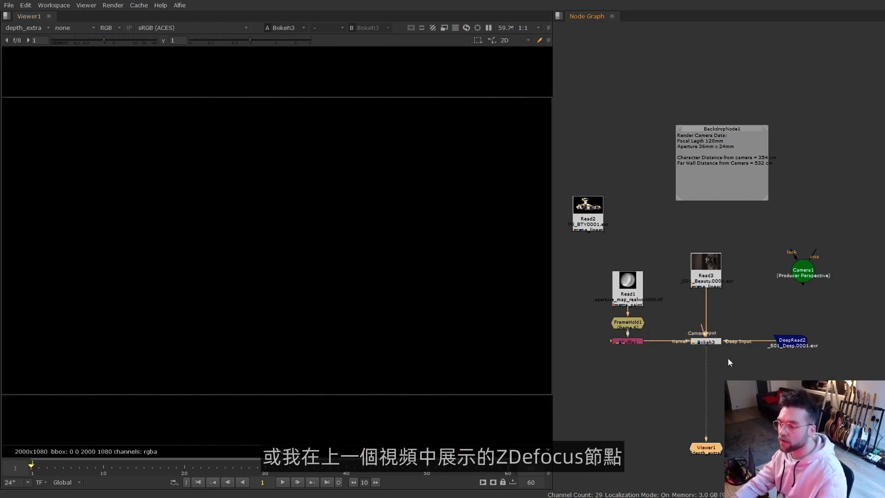
pyautogui.keyDown('ctrl'); pyautogui.click(31, 29); pyautogui.keyUp('ctrl')
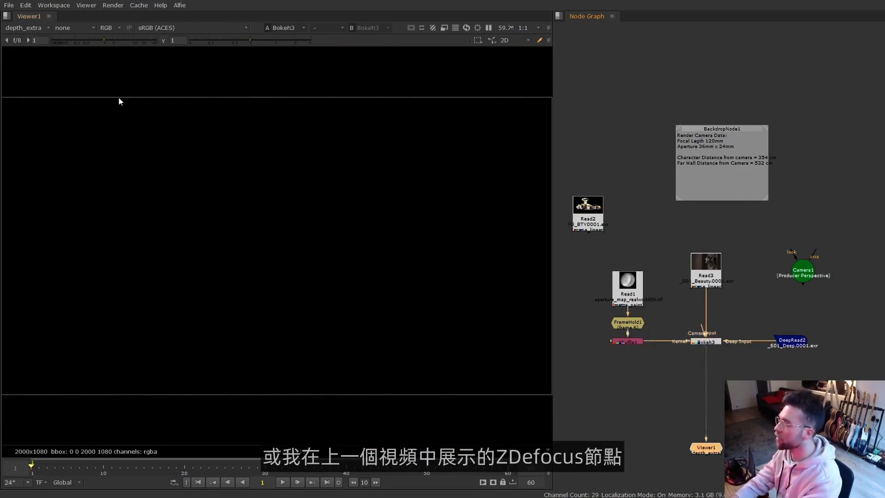
pyautogui.click(671, 316)
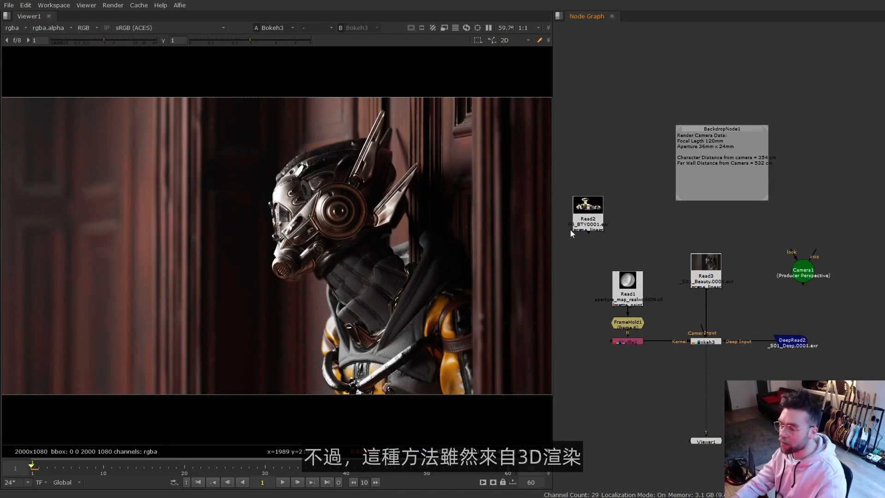
# Display the Read2 car render in rgba and inspect the seated character up close
pyautogui.moveTo(586, 229); pyautogui.dragTo(586, 230)
pyautogui.press('1')
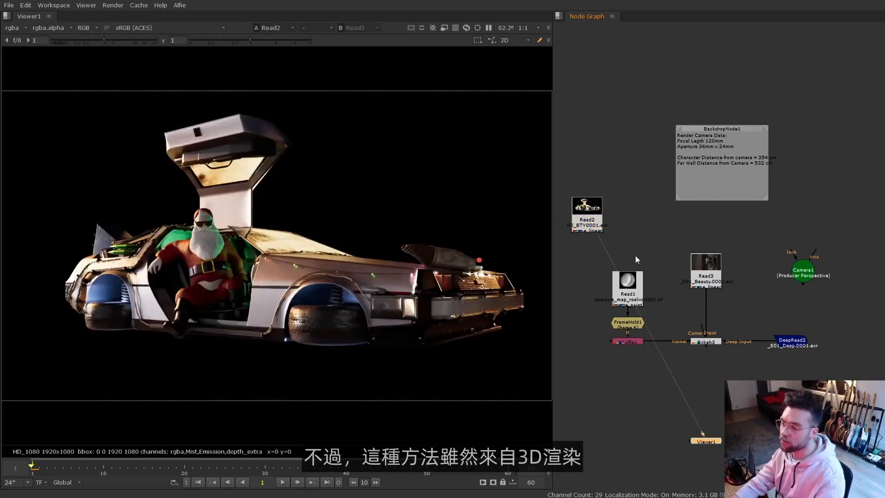
pyautogui.click(731, 327)
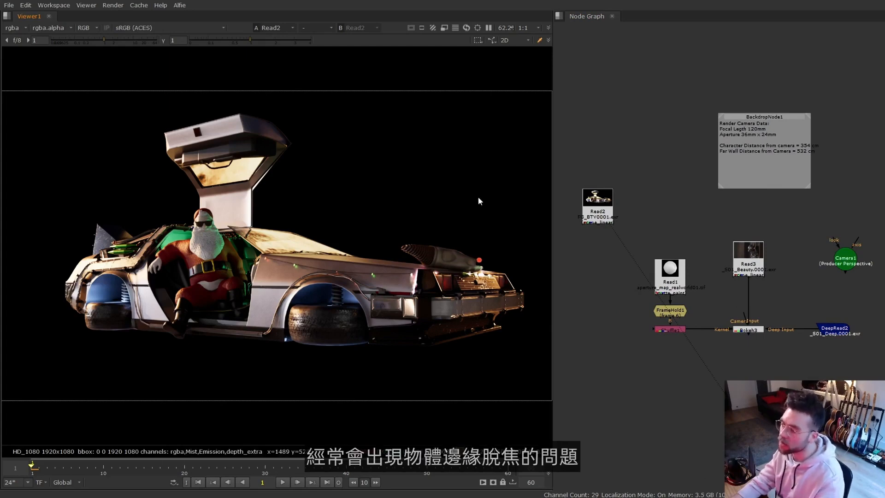
pyautogui.scroll(6, 335, 256)
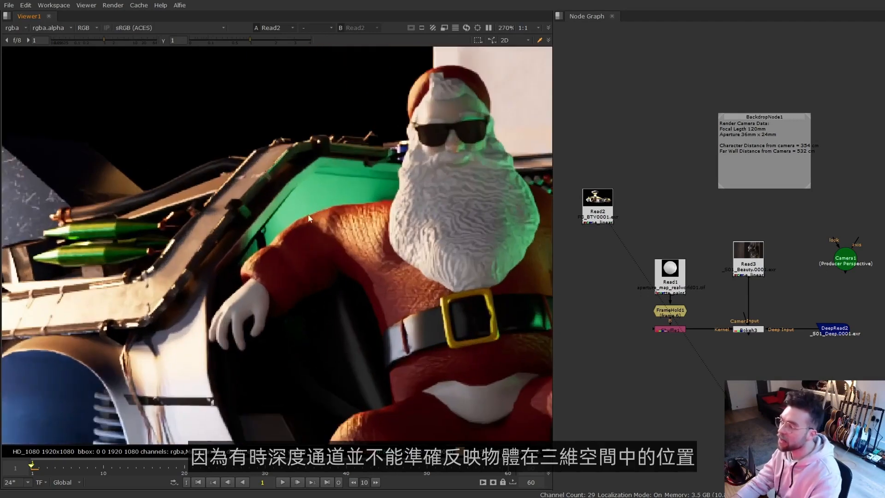
pyautogui.press('f')
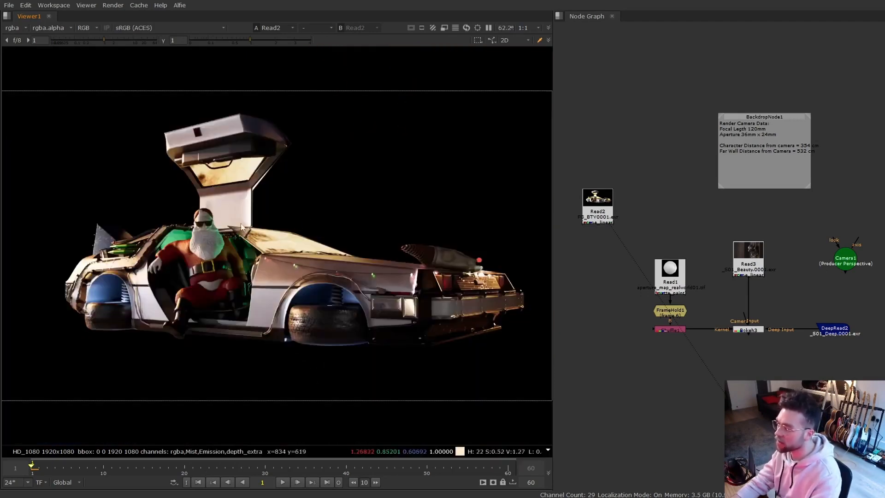
# Add a Clamp and a ZDefocus below Read2, using the depth_extra channel, focused on the character's face, with size 8.6 and maximum 19
pyautogui.click(624, 215)
pyautogui.press('Tab')
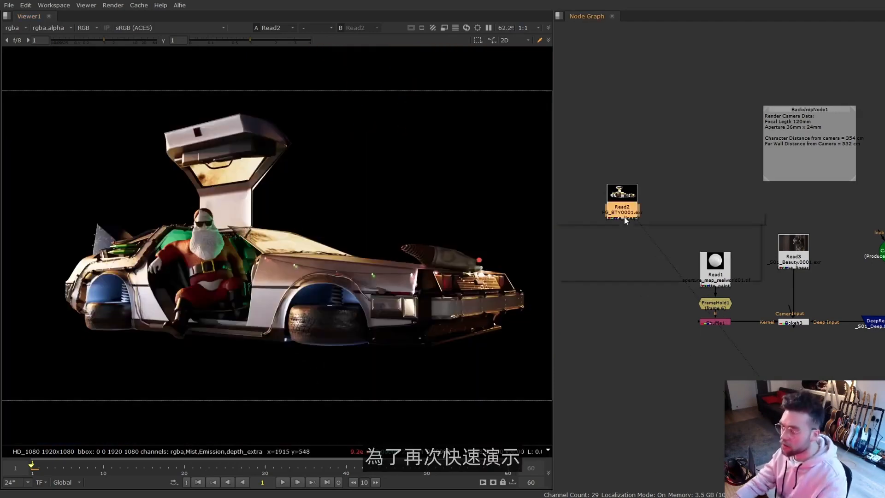
pyautogui.write('zd')
pyautogui.press('Return')
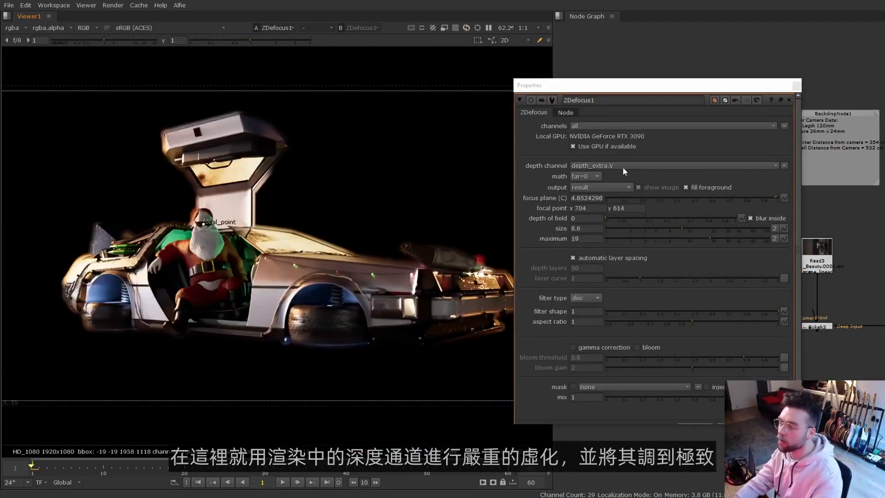
# Inspect the defocused edges along the car's bumper, hood and windshield, closing the ZDefocus properties
pyautogui.moveTo(493, 258); pyautogui.dragTo(415, 247, button='middle')
pyautogui.scroll(5, 442, 258)
pyautogui.scroll(-5, 454, 267)
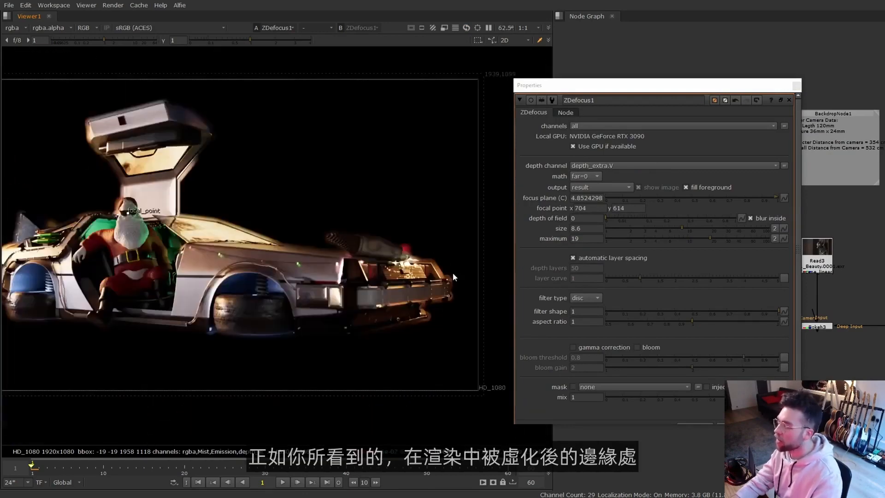
pyautogui.scroll(5, 453, 274)
pyautogui.click(796, 85)
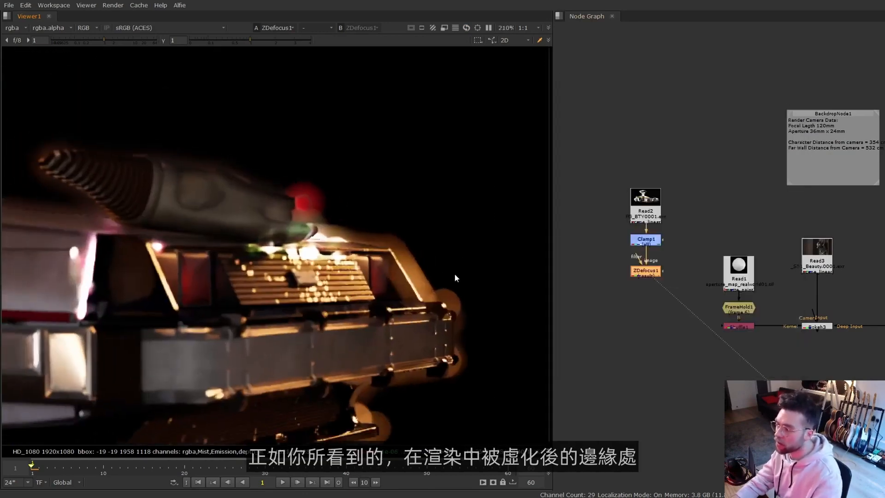
pyautogui.scroll(-3, 442, 262)
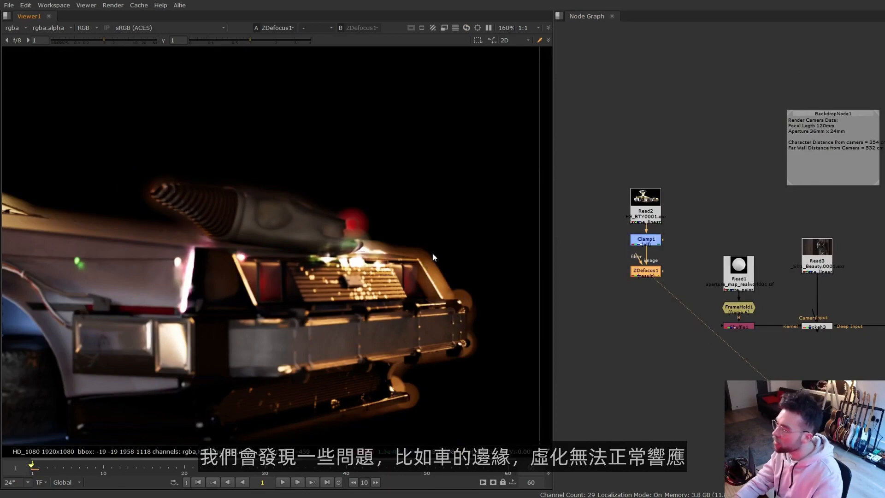
pyautogui.moveTo(155, 228); pyautogui.dragTo(397, 245, button='middle')
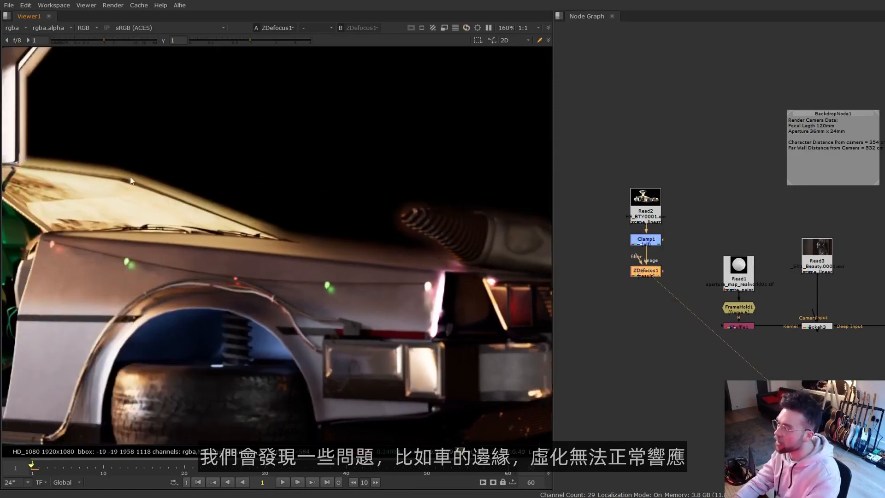
pyautogui.moveTo(130, 178); pyautogui.dragTo(415, 233, button='middle')
pyautogui.press('f')
pyautogui.click(670, 290)
pyautogui.scroll(3, 670, 290)
pyautogui.scroll(-3, 703, 273)
pyautogui.moveTo(805, 282); pyautogui.dragTo(700, 282, button='middle')
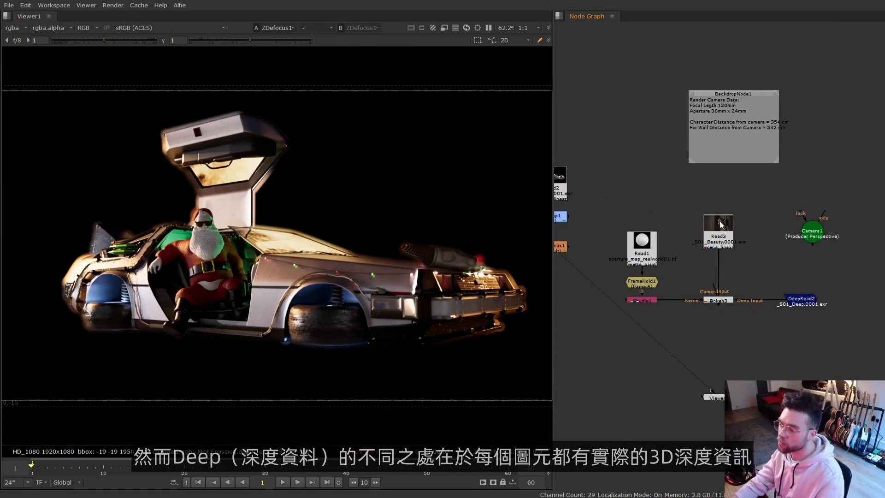
pyautogui.moveTo(756, 263); pyautogui.dragTo(720, 310, button='middle')
pyautogui.press('f')
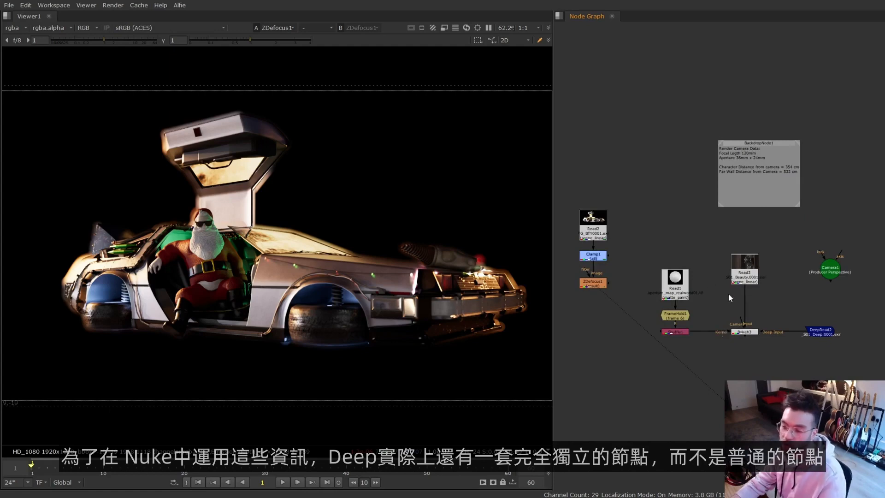
# Display the original Read3 beauty render in the viewer without the Bokeh effect
pyautogui.scroll(3, 697, 267)
pyautogui.moveTo(668, 235); pyautogui.dragTo(767, 312)
pyautogui.press('1')
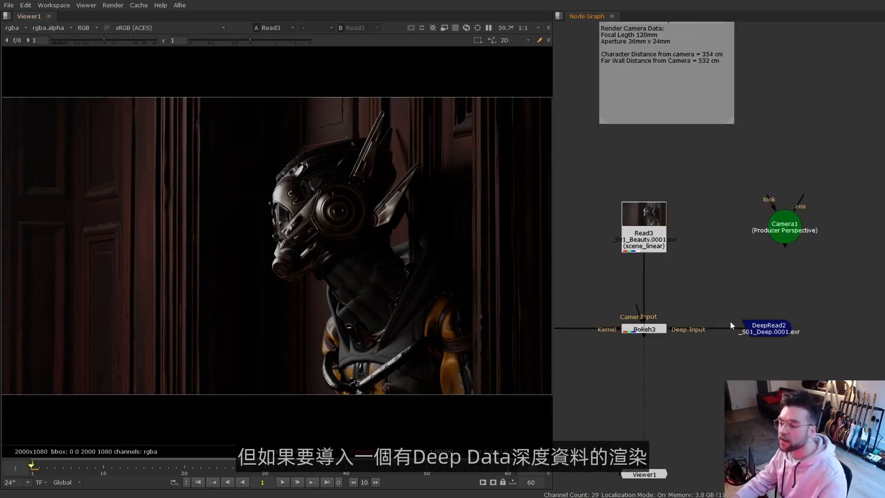
# Search the node list for "deep" and browse the available Deep nodes, from DeepColorCorrect to DeepFromImage
pyautogui.moveTo(707, 302); pyautogui.dragTo(835, 347)
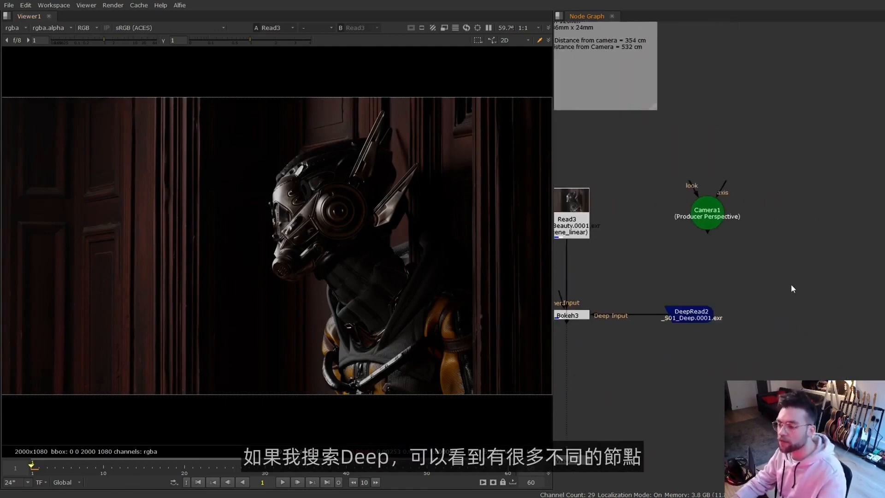
pyautogui.press('Tab')
pyautogui.write('deep')
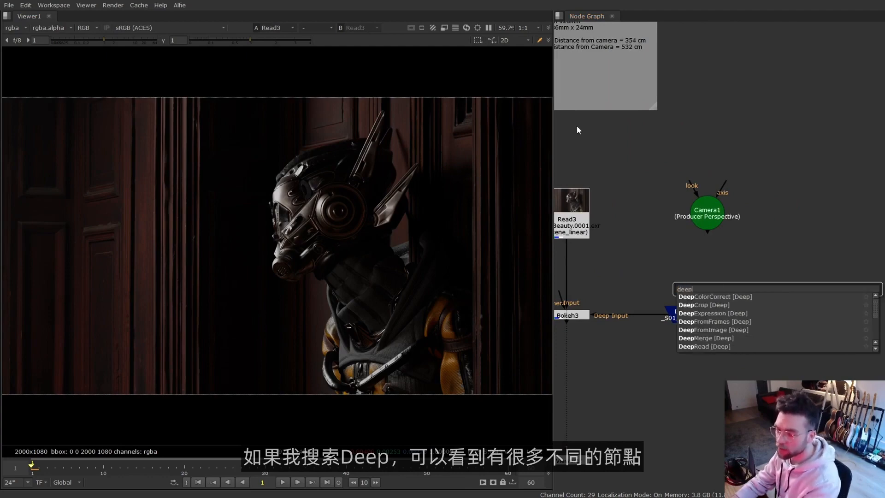
pyautogui.press('Down')
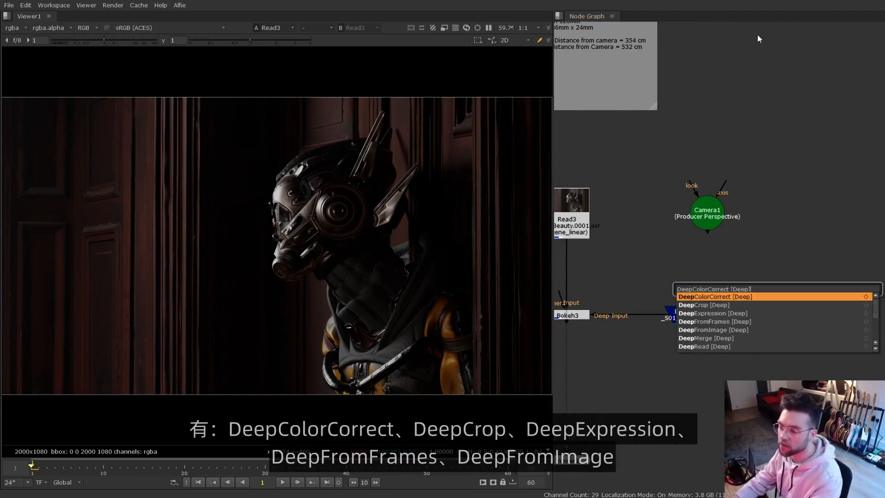
pyautogui.press('Down')
pyautogui.press('Down')
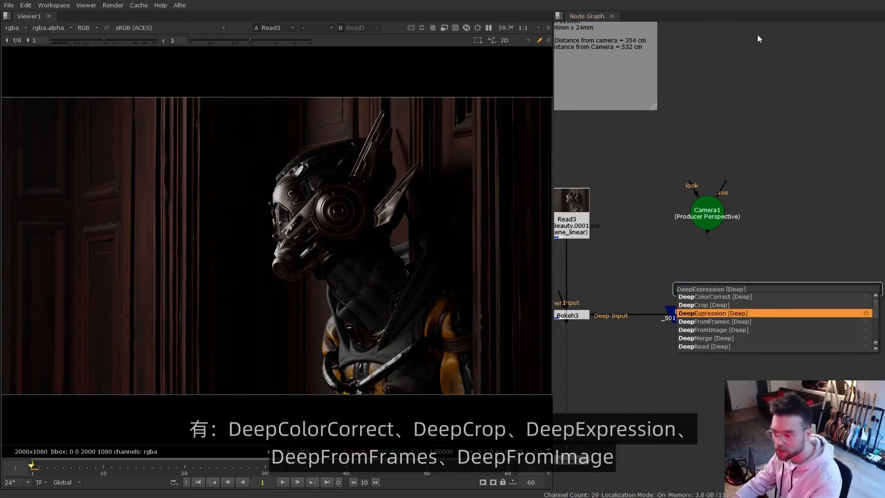
pyautogui.press('Down')
pyautogui.press('Down')
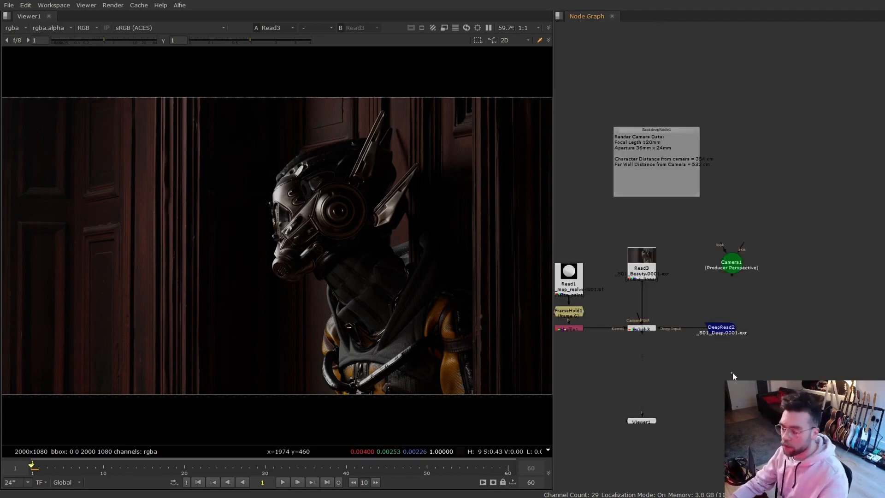
# Add a DeepRead node that loads the _S01_Deep EXR from the Deep_Render folder
pyautogui.press('Tab')
pyautogui.write('d')
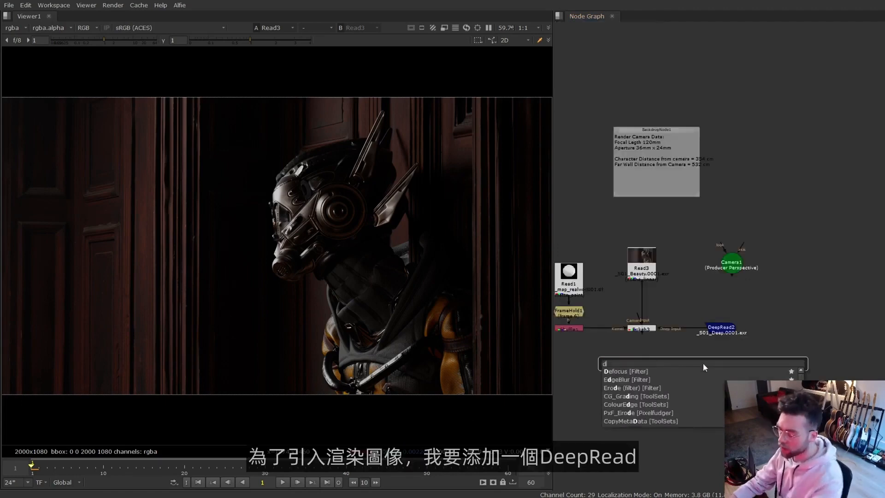
pyautogui.write('eepread')
pyautogui.press('Return')
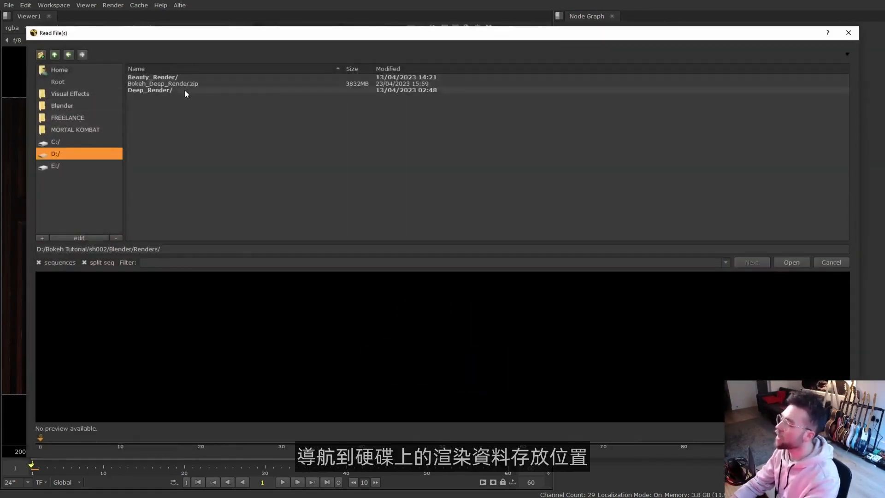
pyautogui.click(182, 91)
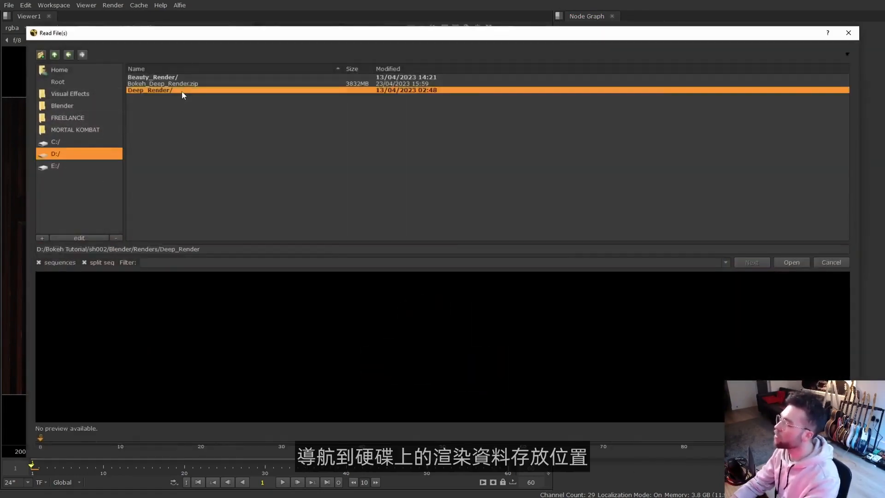
pyautogui.doubleClick(181, 91)
pyautogui.doubleClick(168, 77)
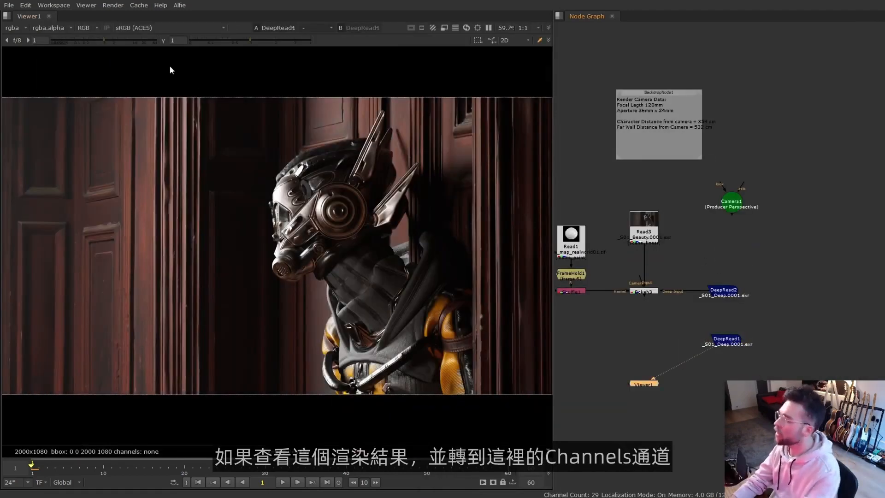
# Display DeepRead1's deep layer with viewer gain at 0.015 and gamma at 0, and examine the character's silhouette
pyautogui.click(13, 28)
pyautogui.click(19, 73)
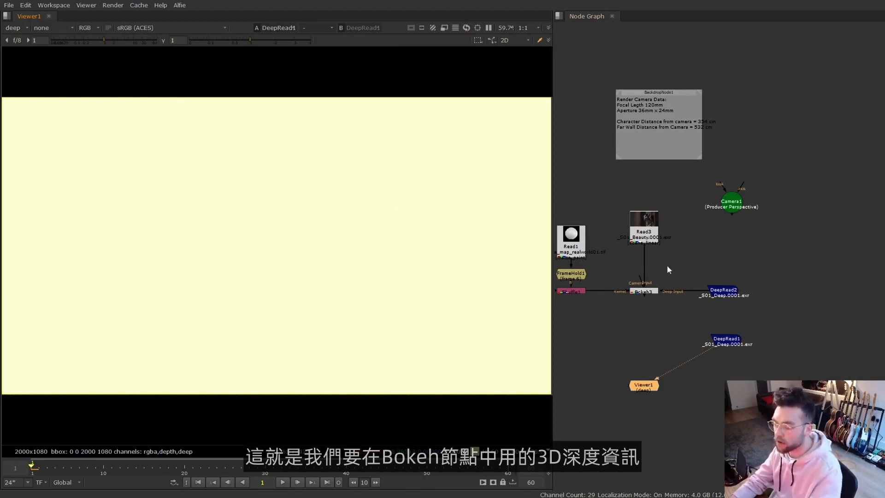
pyautogui.moveTo(98, 40); pyautogui.dragTo(55, 40)
pyautogui.moveTo(239, 41); pyautogui.dragTo(128, 47)
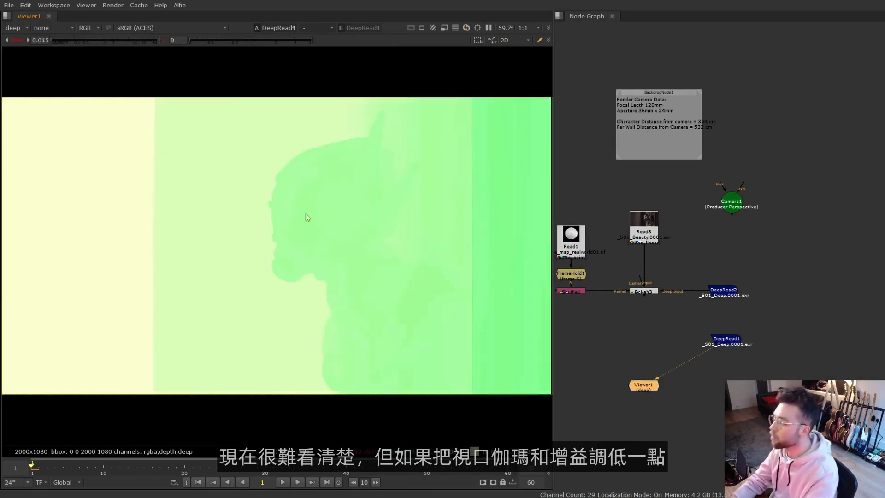
pyautogui.scroll(2, 305, 213)
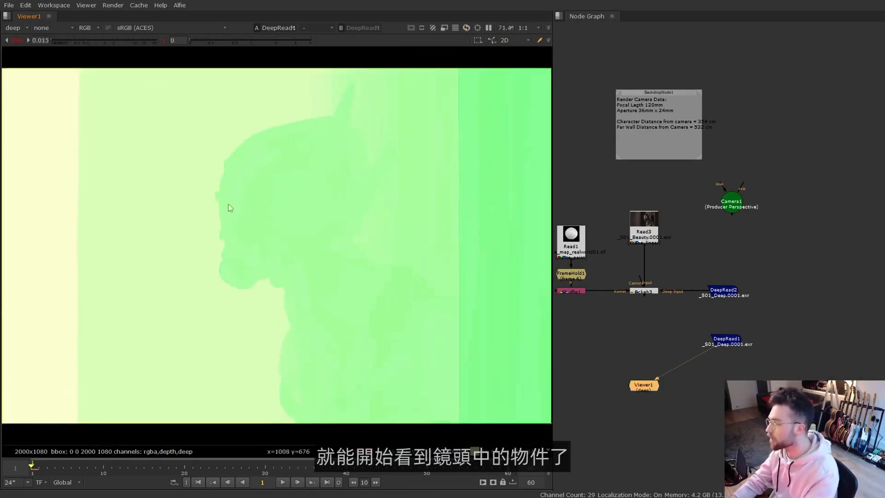
pyautogui.scroll(3, 225, 202)
pyautogui.scroll(-3, 266, 224)
pyautogui.scroll(2, 252, 217)
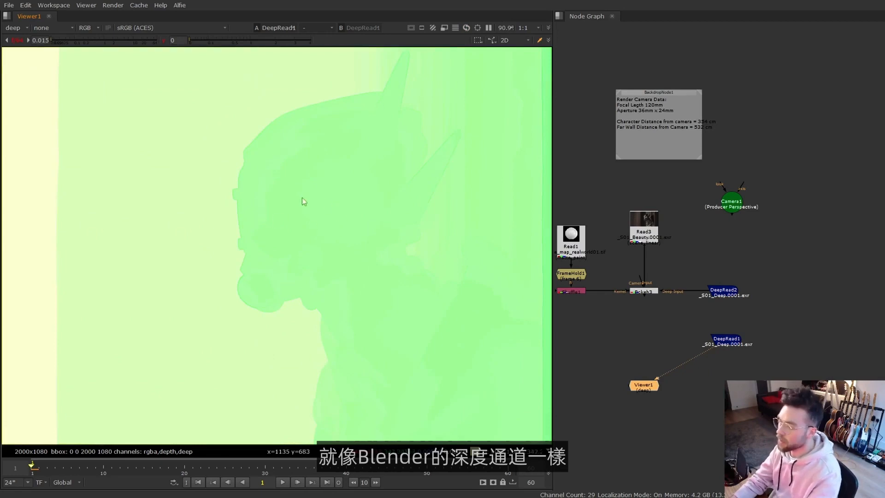
pyautogui.moveTo(302, 197); pyautogui.dragTo(330, 217, button='middle')
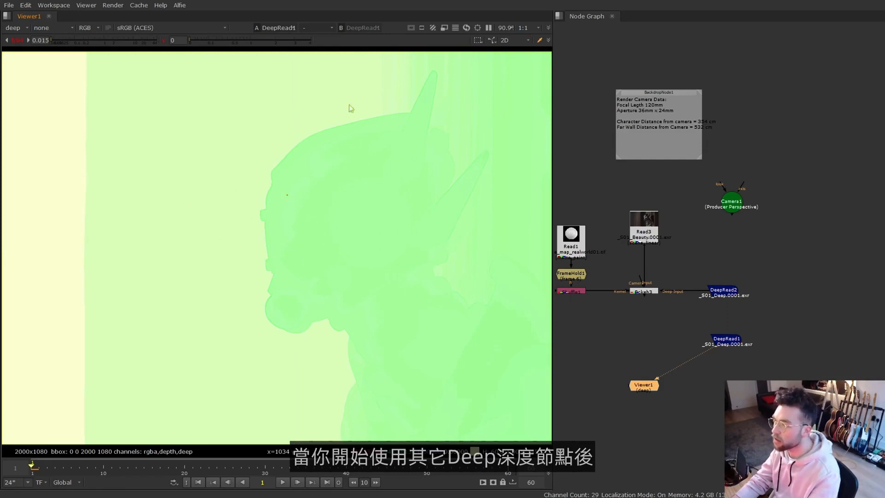
# Return the viewer to the rgba layer, fit the image, and reset gamma and gain to 1
pyautogui.click(18, 28)
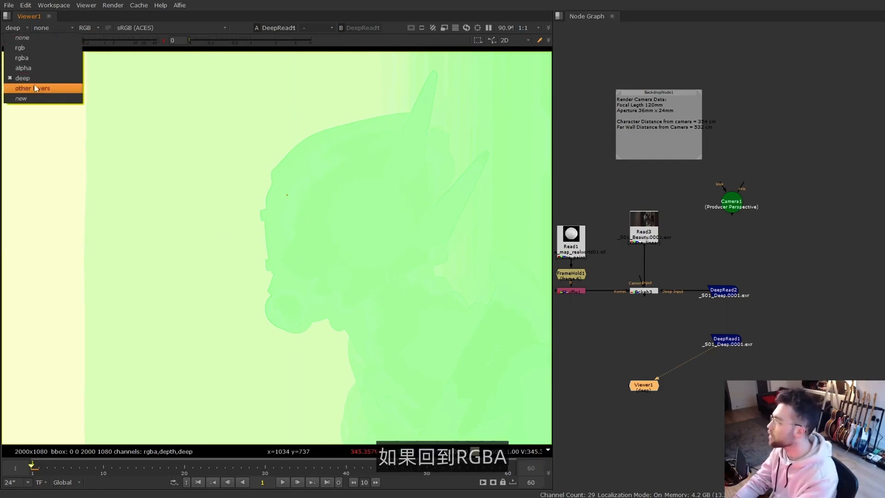
pyautogui.click(14, 59)
pyautogui.press('f')
pyautogui.keyDown('ctrl'); pyautogui.click(211, 41); pyautogui.keyUp('ctrl')
pyautogui.keyDown('ctrl'); pyautogui.click(139, 41); pyautogui.keyUp('ctrl')
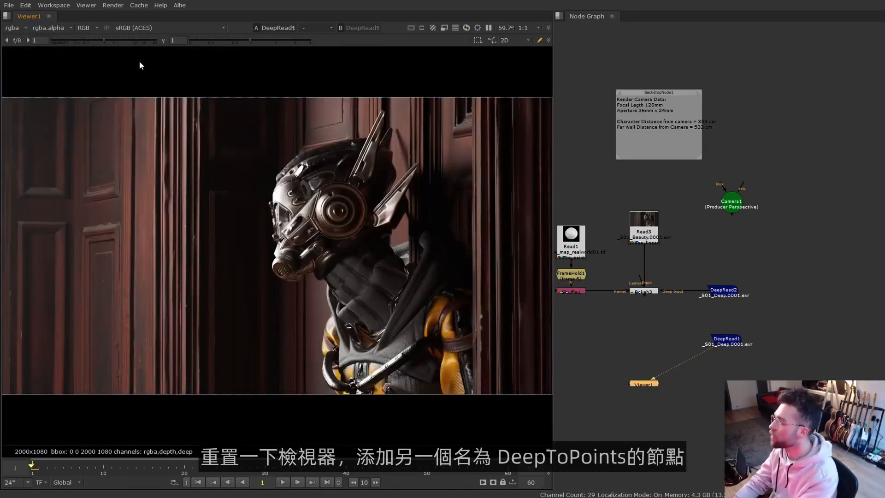
# Add a DeepToPoints node, feeding DeepRead1 into its deep input and Camera1 into its camera input
pyautogui.moveTo(799, 357); pyautogui.dragTo(775, 343, button='middle')
pyautogui.click(775, 342)
pyautogui.press('Tab')
pyautogui.write('deeptop')
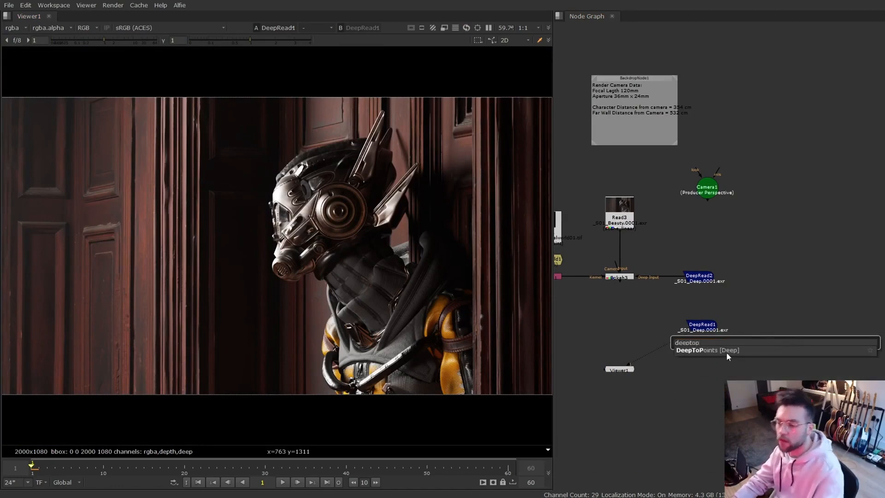
pyautogui.press('Return')
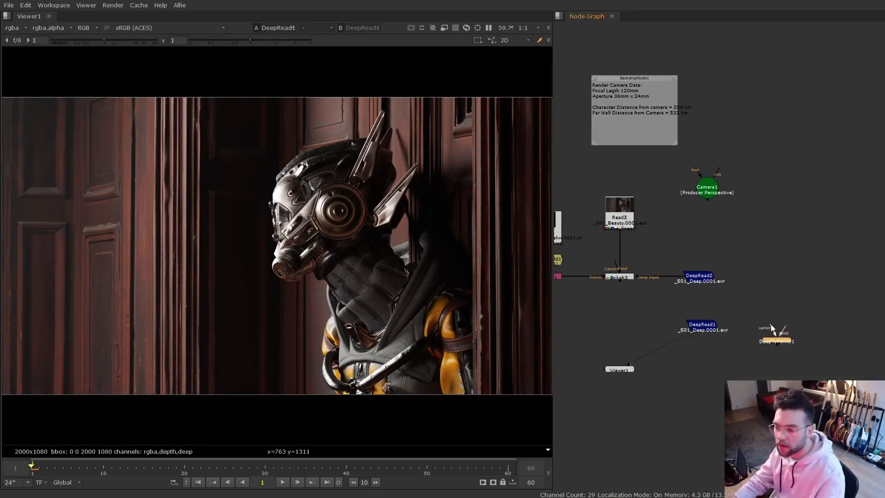
pyautogui.moveTo(690, 362); pyautogui.dragTo(707, 325)
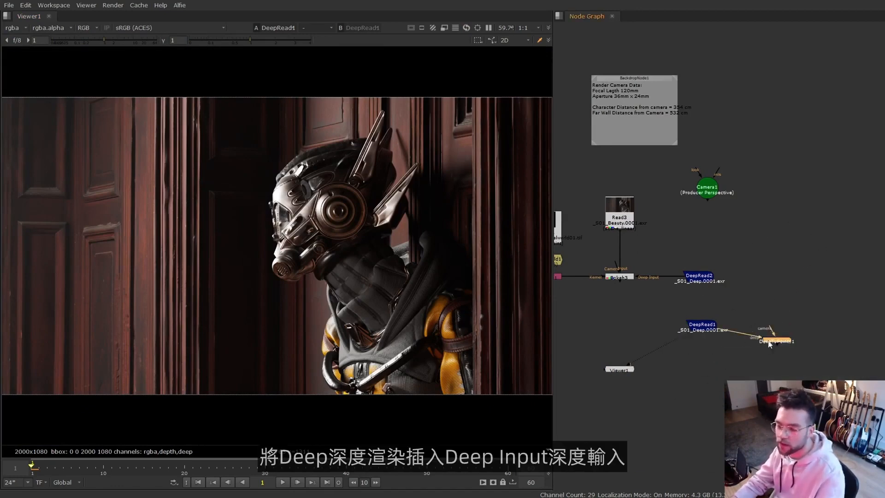
pyautogui.moveTo(776, 341); pyautogui.dragTo(777, 261)
# Display DeepToPoints1 as a 3D point cloud, open its properties, and examine the character, walls and camera from several angles
pyautogui.click(778, 326)
pyautogui.press('1')
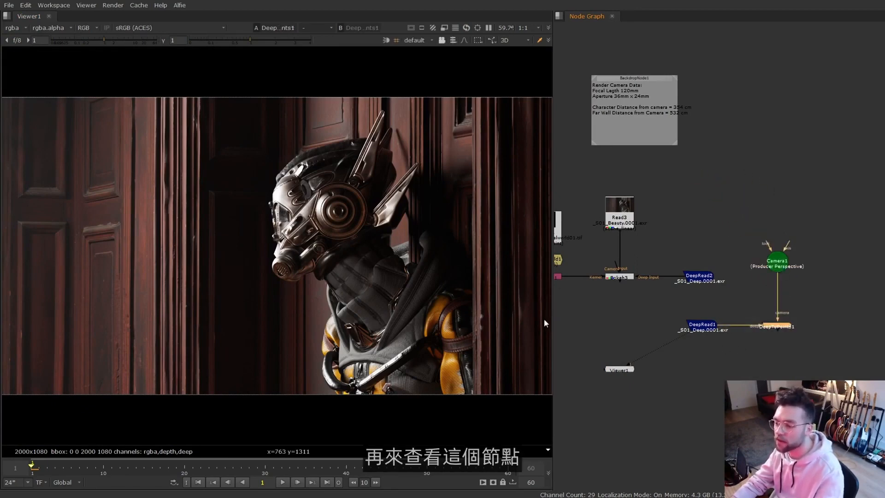
pyautogui.click(443, 319)
pyautogui.keyDown('ctrl'); pyautogui.moveTo(508, 338); pyautogui.dragTo(325, 237); pyautogui.keyUp('ctrl')
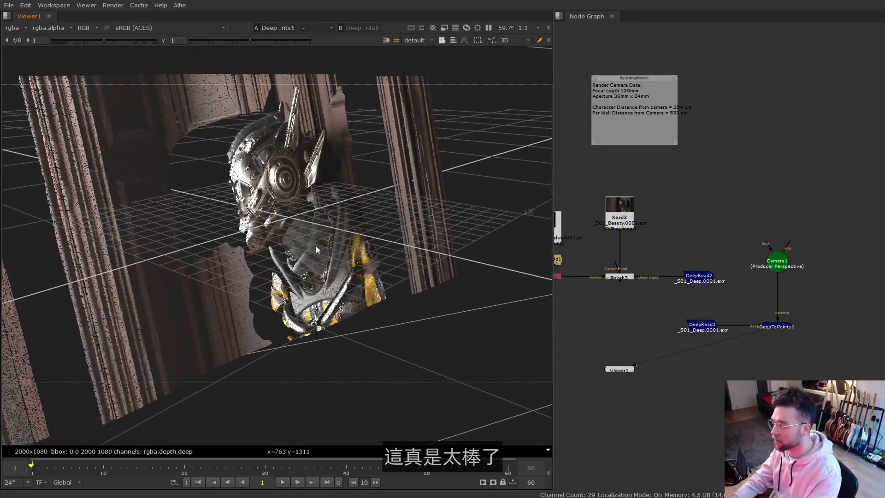
pyautogui.moveTo(347, 224)
pyautogui.keyDown('ctrl'); pyautogui.mouseDown()
pyautogui.moveTo(324, 231)
pyautogui.moveTo(318, 220)
pyautogui.moveTo(336, 233)
pyautogui.mouseUp(); pyautogui.keyUp('ctrl')
pyautogui.scroll(6, 343, 229)
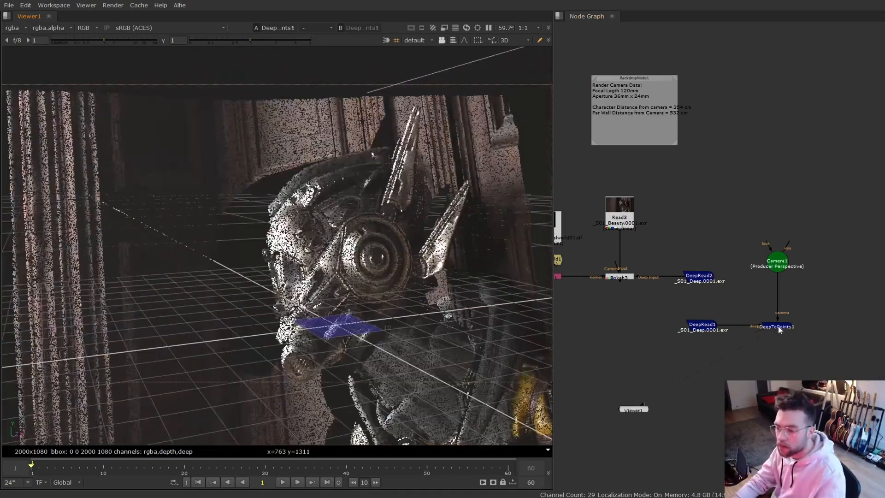
pyautogui.doubleClick(778, 325)
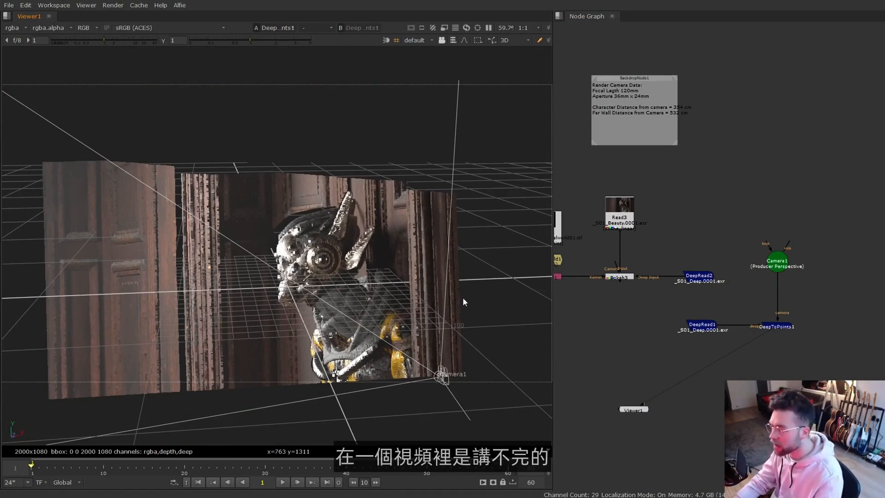
pyautogui.keyDown('ctrl'); pyautogui.moveTo(405, 324); pyautogui.dragTo(460, 306); pyautogui.keyUp('ctrl')
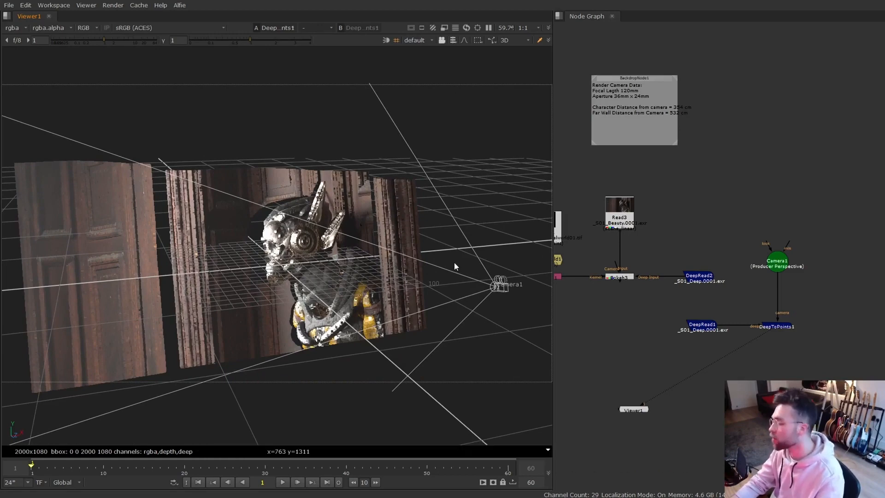
# Add a Card with a uniform scale of 1000 and move it to about -64 in Z, behind the character
pyautogui.press('Tab')
pyautogui.write('calrd')
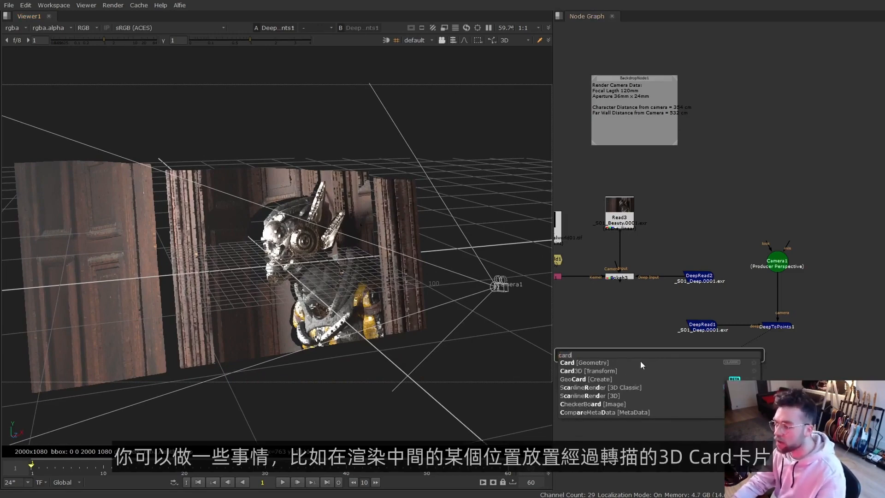
pyautogui.press('Return')
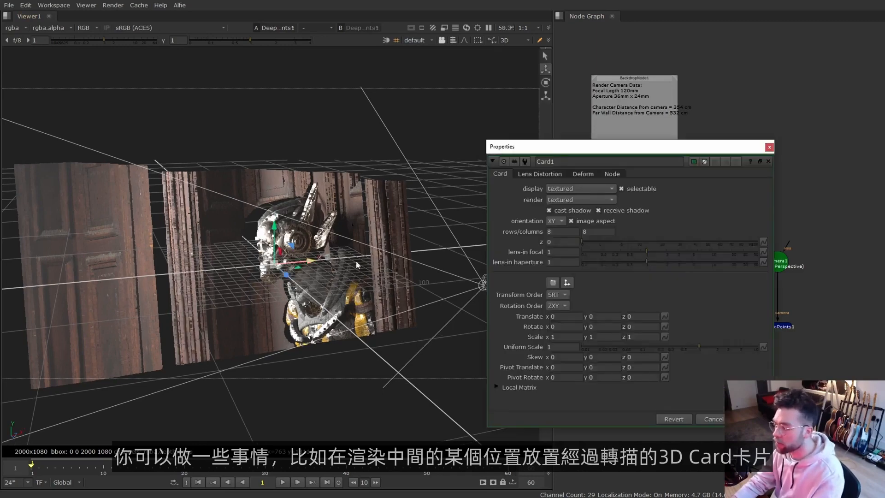
pyautogui.click(560, 346)
pyautogui.write('00')
pyautogui.press('Return')
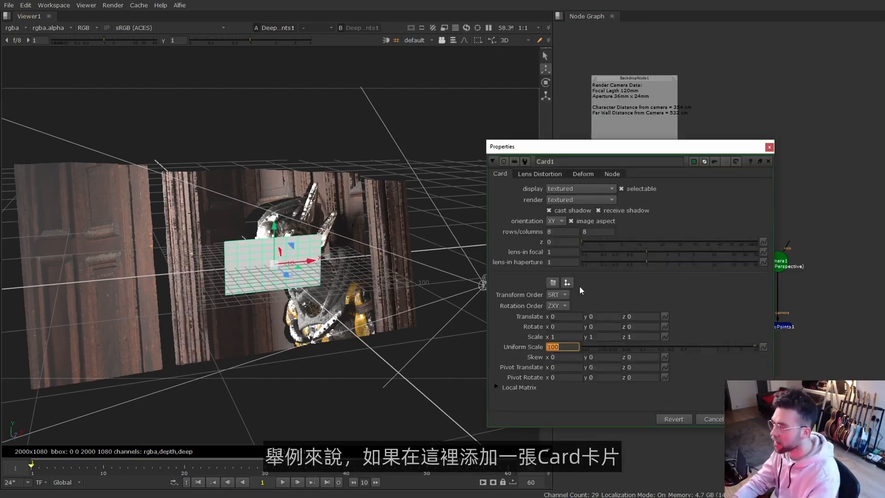
pyautogui.write('1000')
pyautogui.press('Return')
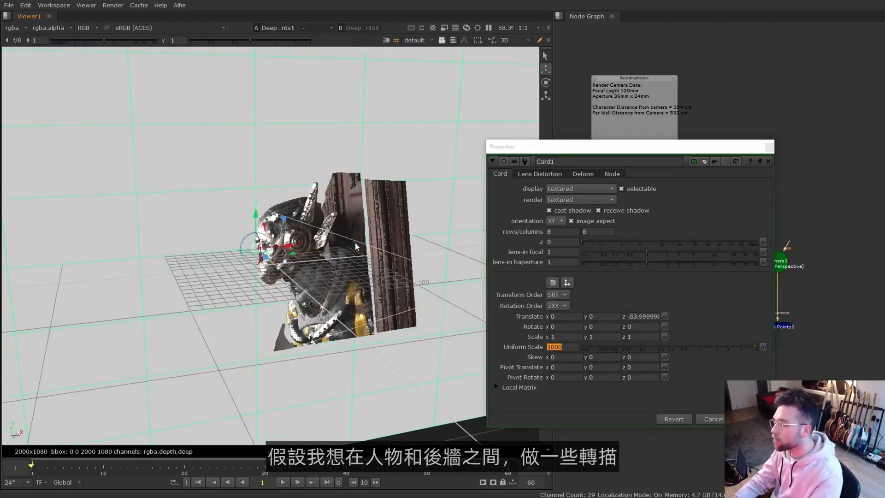
# Tilt the card about -8.4 degrees around X and view how it divides the character from the rear wall
pyautogui.keyDown('ctrl'); pyautogui.moveTo(267, 240); pyautogui.dragTo(469, 236); pyautogui.keyUp('ctrl')
pyautogui.keyDown('ctrl'); pyautogui.keyDown('alt'); pyautogui.moveTo(249, 242); pyautogui.dragTo(247, 239); pyautogui.keyUp('alt'); pyautogui.keyUp('ctrl')
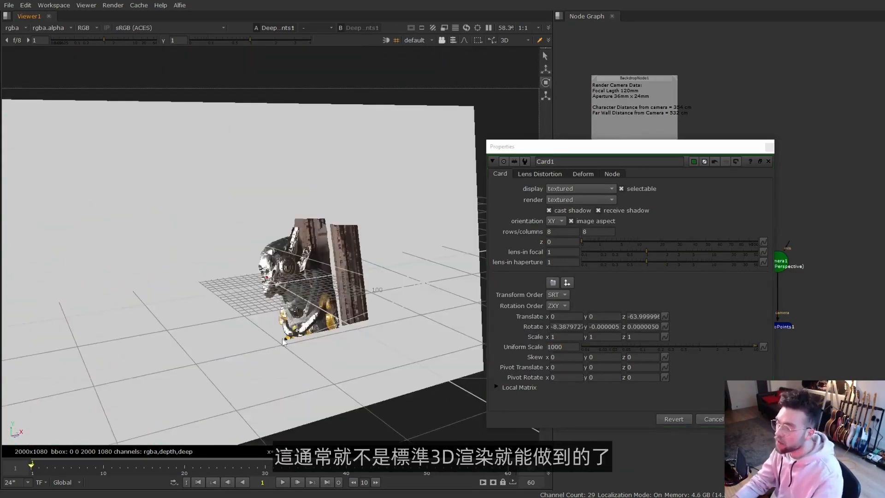
pyautogui.keyDown('ctrl'); pyautogui.moveTo(283, 353); pyautogui.dragTo(393, 381); pyautogui.keyUp('ctrl')
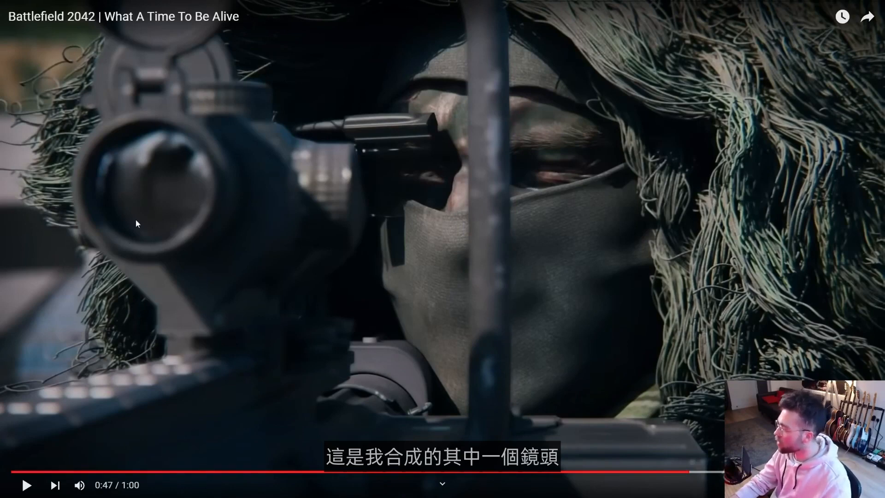
# Switch to the Battlefield 2042 YouTube video and step back to the start of the sniper zoom around 0:46
pyautogui.click(682, 472)
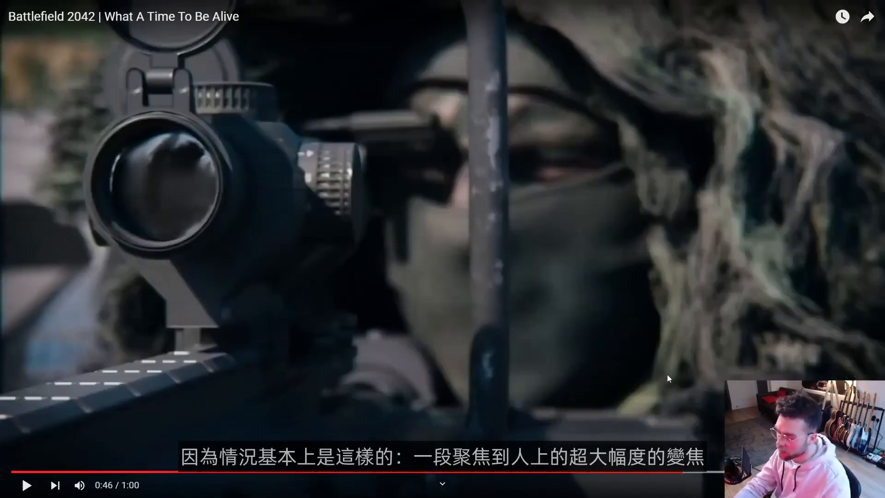
pyautogui.press(',')
pyautogui.press(',')
pyautogui.press(',')
pyautogui.press(',')
pyautogui.press(',')
pyautogui.press(',')
pyautogui.press(',')
pyautogui.press(',')
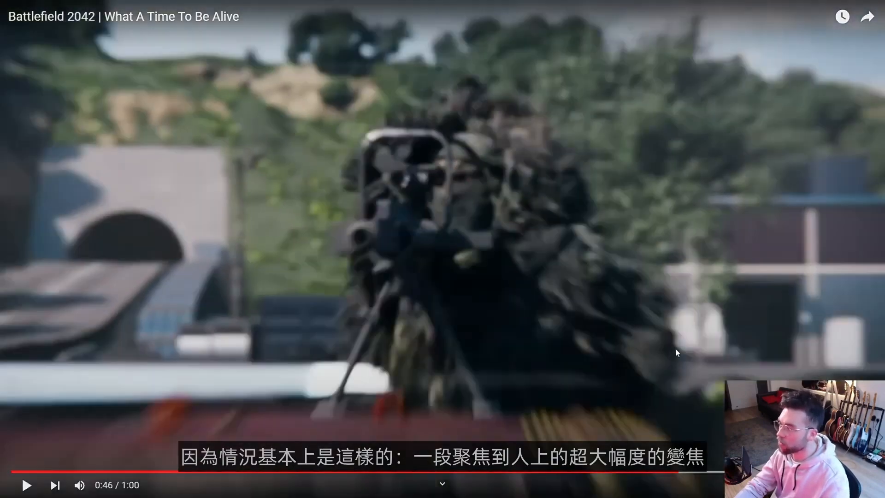
# Advance the sniper shot frame by frame to 0:47, examining the focus pull from the rifle scope to the masked face
pyautogui.press('.')
pyautogui.press('.')
pyautogui.press('.')
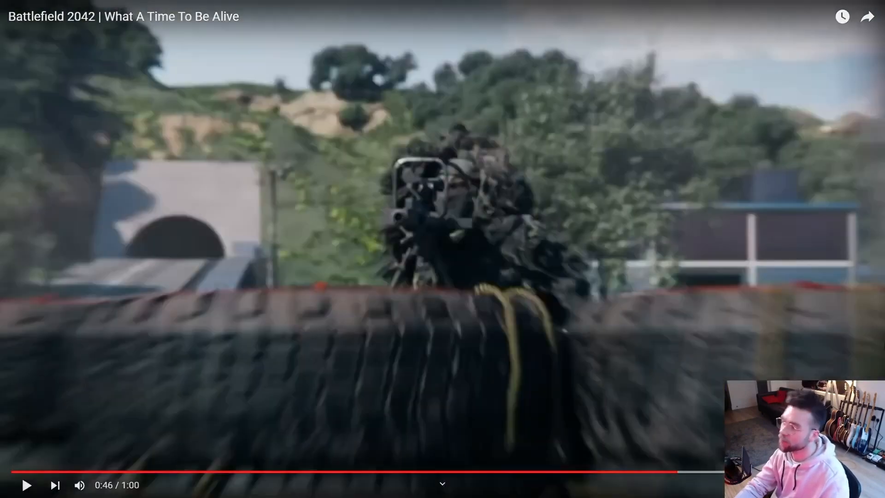
pyautogui.press('.')
pyautogui.press('.')
pyautogui.press('.')
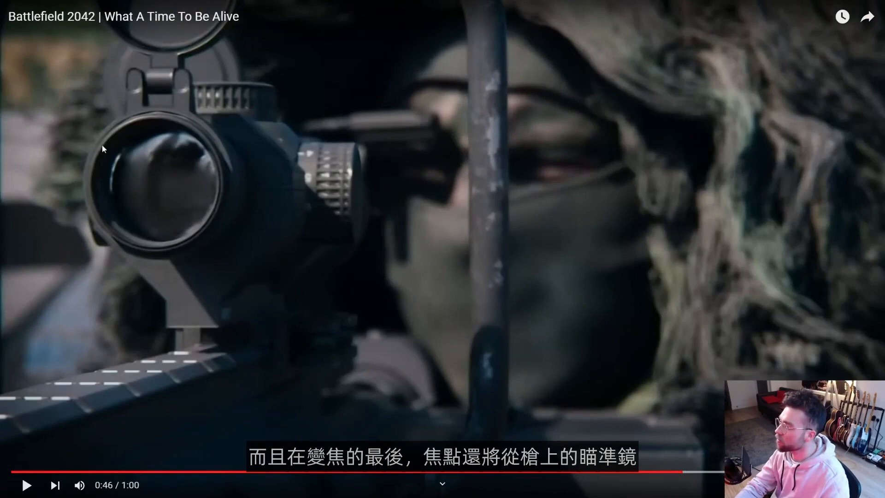
pyautogui.press('.')
pyautogui.press('.')
pyautogui.press('.')
pyautogui.press('.')
pyautogui.press('.')
pyautogui.press('.')
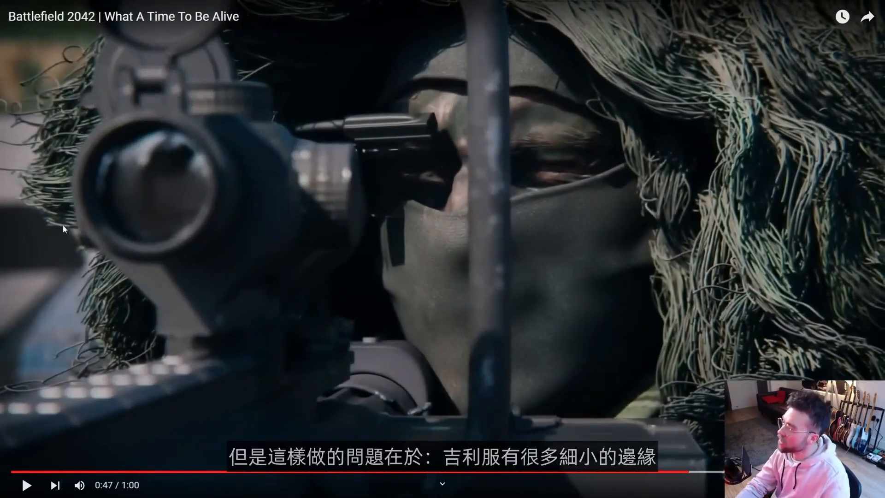
# Step the sniper shot back frame by frame from 0:47 to 0:46, examining the fine ghillie suit and gun edges
pyautogui.press('.')
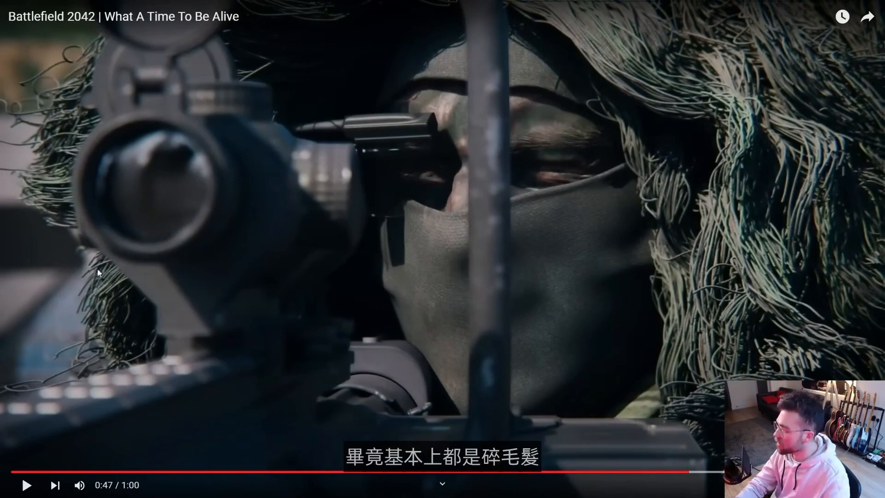
pyautogui.press('.')
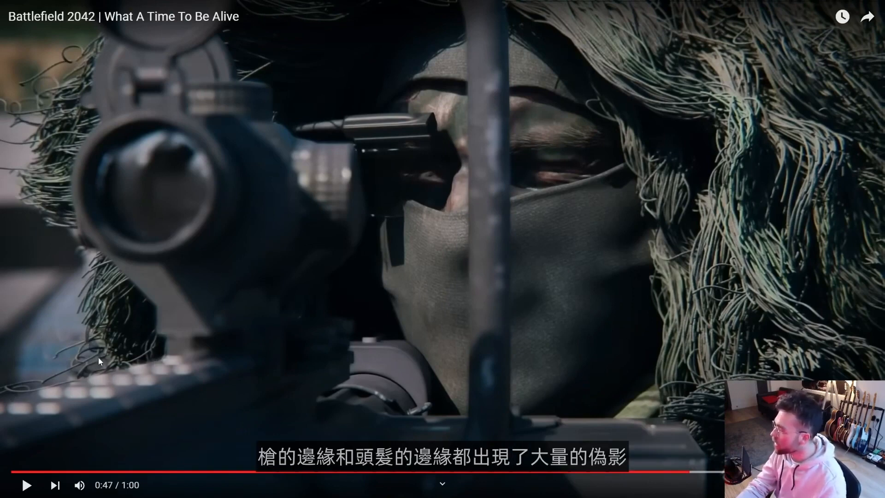
pyautogui.press(',')
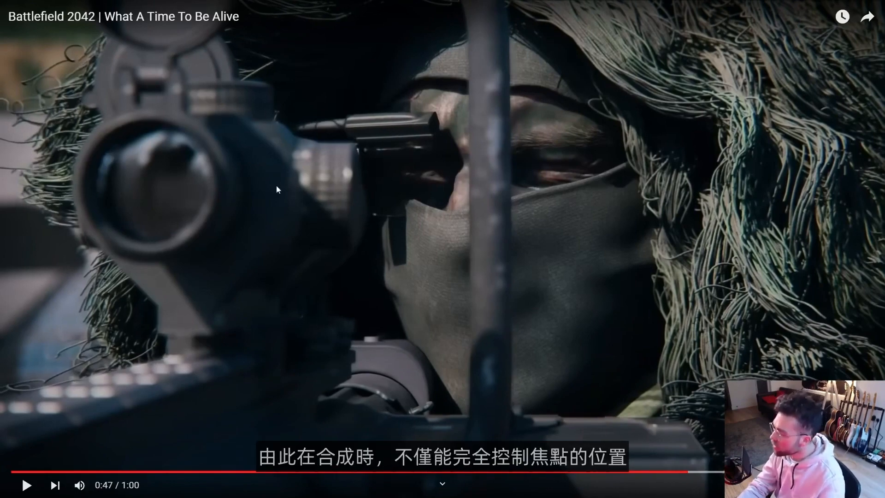
pyautogui.press(',')
pyautogui.press(',')
pyautogui.press(',')
pyautogui.press(',')
pyautogui.press(',')
pyautogui.press(',')
pyautogui.press(',')
pyautogui.press(',')
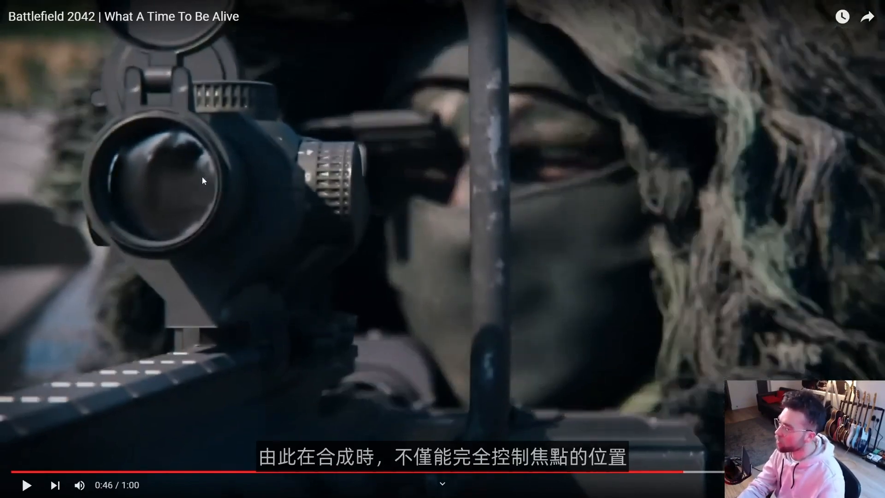
# Step forward and back through the frames around 0:46 to examine the animated focus pull between scope and face
pyautogui.press('.')
pyautogui.press('.')
pyautogui.press('.')
pyautogui.press('.')
pyautogui.press('.')
pyautogui.press('.')
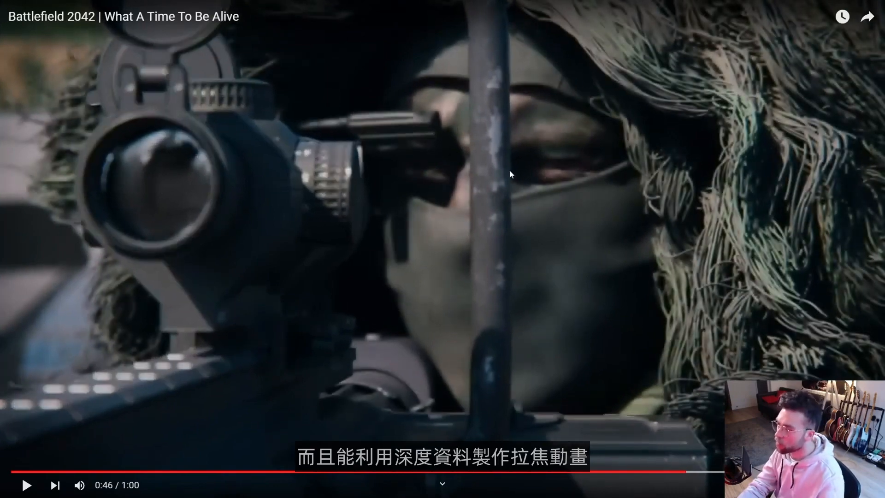
pyautogui.press('.')
pyautogui.press('.')
pyautogui.press(',')
pyautogui.press(',')
pyautogui.press(',')
pyautogui.press(',')
pyautogui.press(',')
pyautogui.press(',')
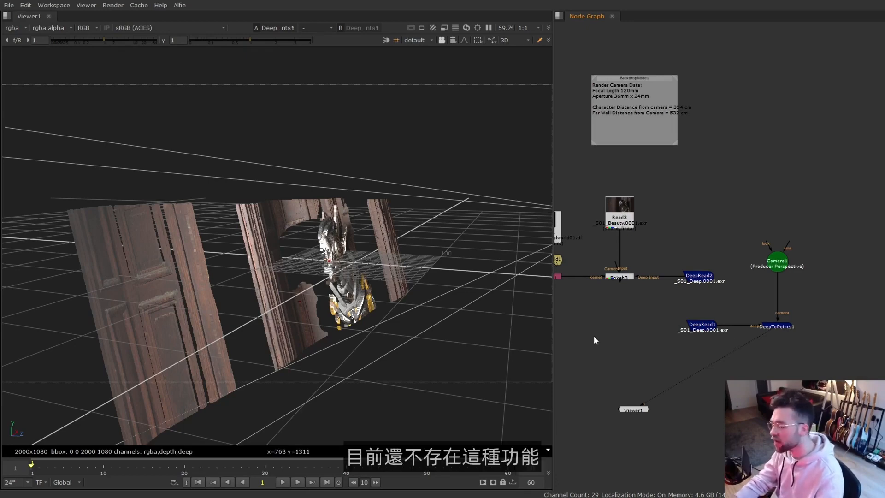
# Switch to Nuke, view the Read3 beauty render and check the file size of its 1-60 _S01_Beauty EXR sequence
pyautogui.moveTo(742, 309); pyautogui.dragTo(726, 304, button='middle')
pyautogui.moveTo(644, 270); pyautogui.dragTo(674, 274, button='middle')
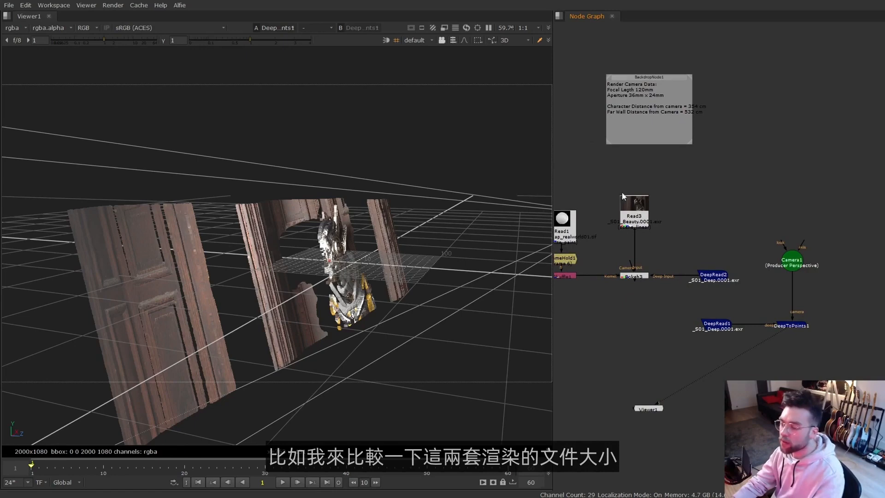
pyautogui.click(635, 219)
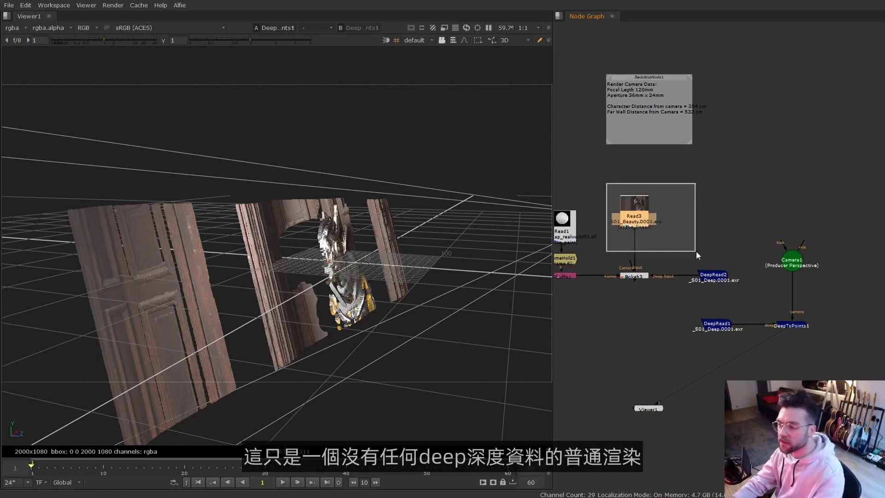
pyautogui.press('1')
pyautogui.doubleClick(636, 219)
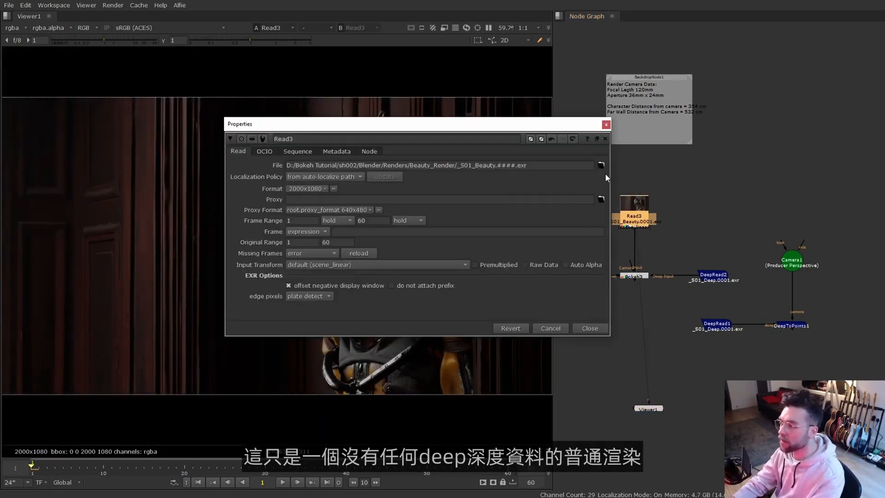
pyautogui.click(601, 165)
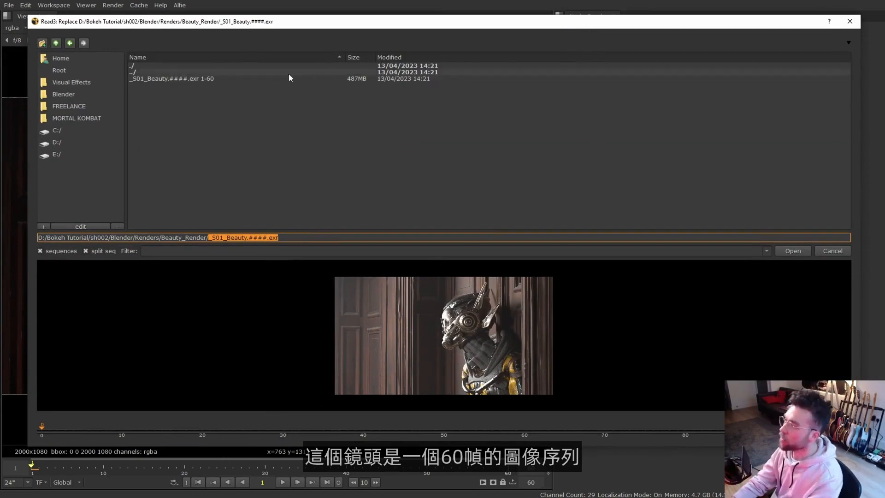
pyautogui.click(168, 78)
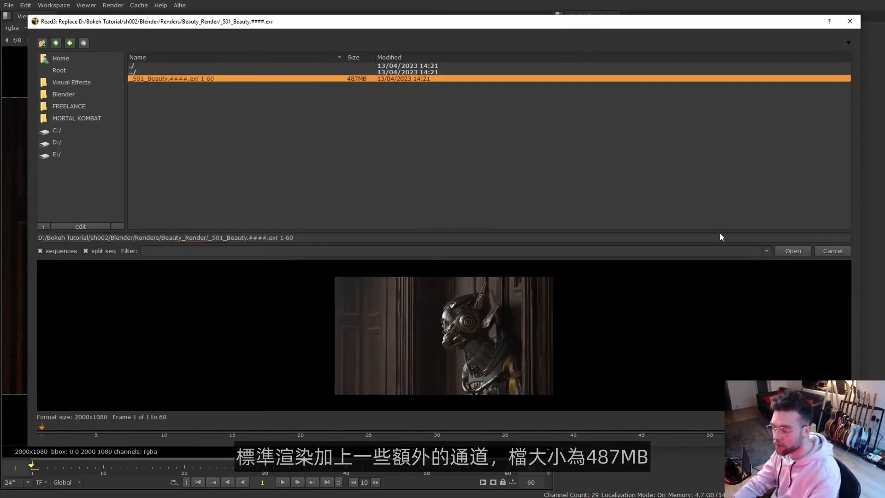
pyautogui.click(831, 254)
pyautogui.click(592, 329)
# View DeepRead2 and check the file size of its 1-60 _S01_Deep EXR sequence
pyautogui.click(710, 279)
pyautogui.press('1')
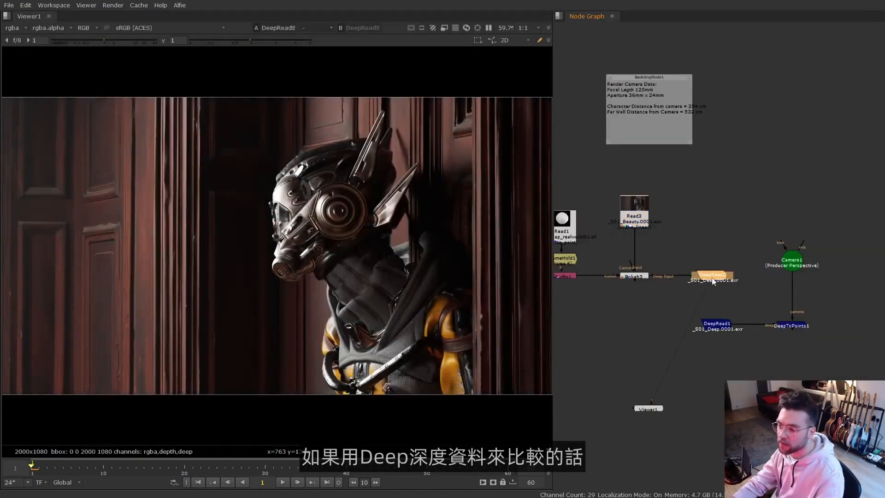
pyautogui.doubleClick(712, 280)
pyautogui.click(681, 247)
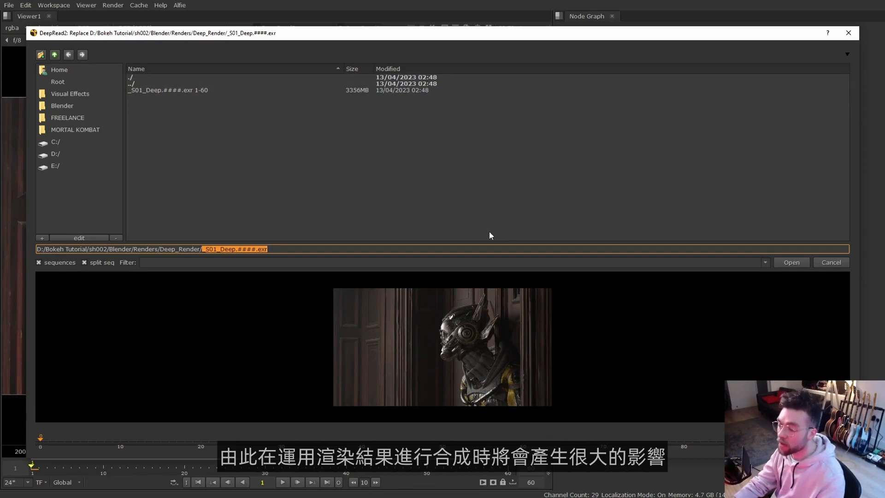
pyautogui.click(825, 262)
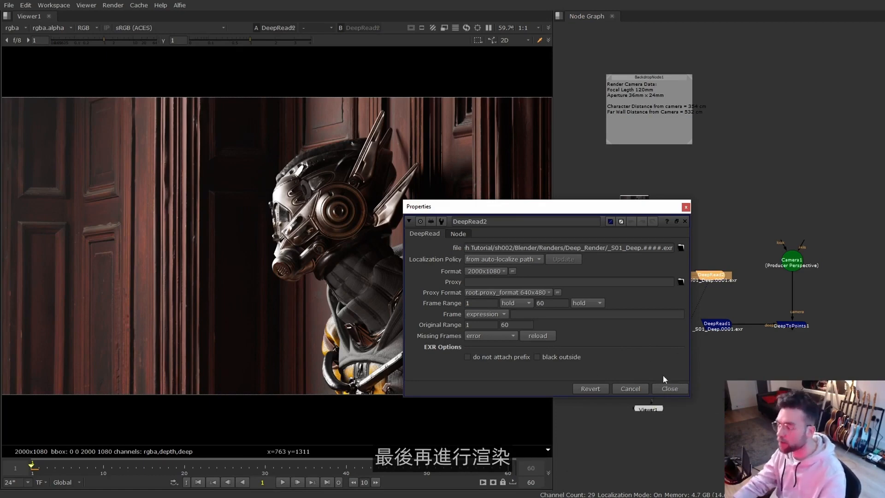
pyautogui.click(670, 388)
# View the output of the existing Bokeh3 node and inspect its Bokeh settings
pyautogui.moveTo(659, 299); pyautogui.dragTo(650, 298)
pyautogui.press('1')
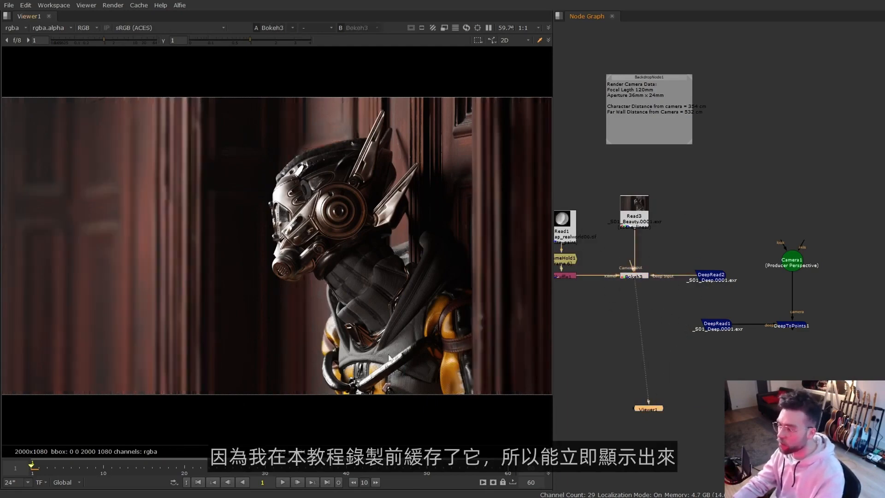
pyautogui.doubleClick(640, 276)
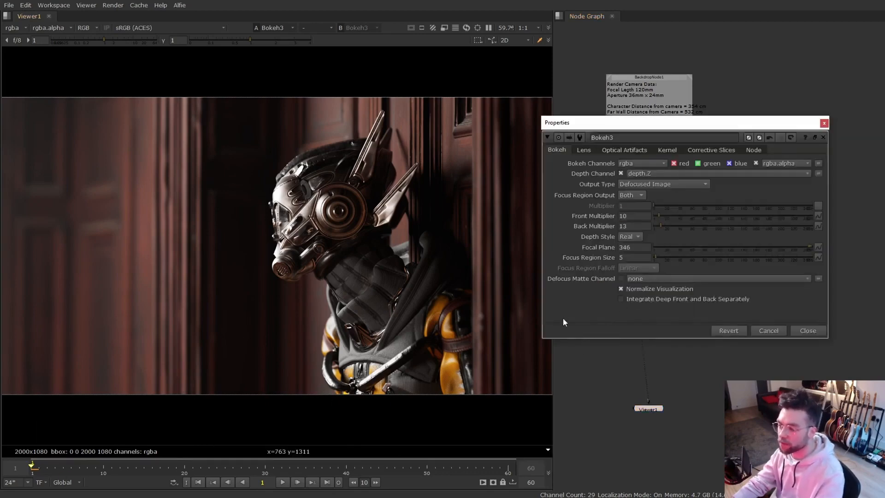
pyautogui.press('Tab')
pyautogui.write('9')
pyautogui.press('Return')
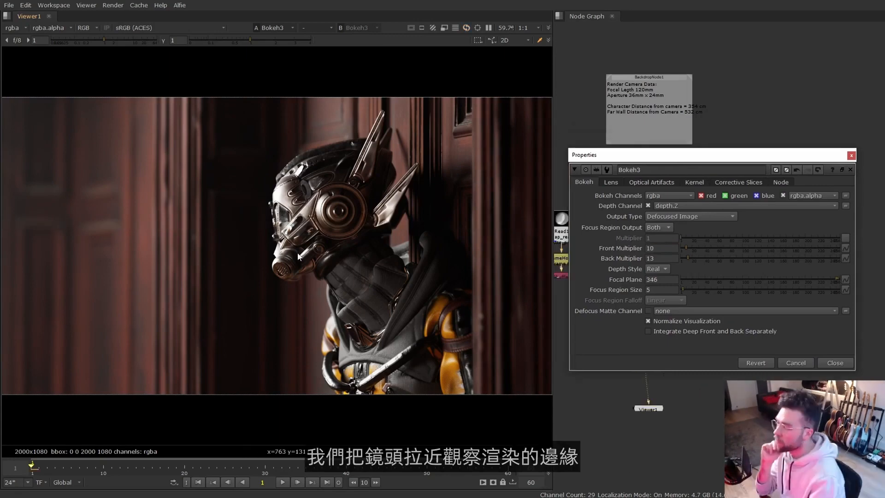
# Examine the mask, scarf and helmet edges against the blurred background in the Bokeh3 result
pyautogui.scroll(5, 234, 305)
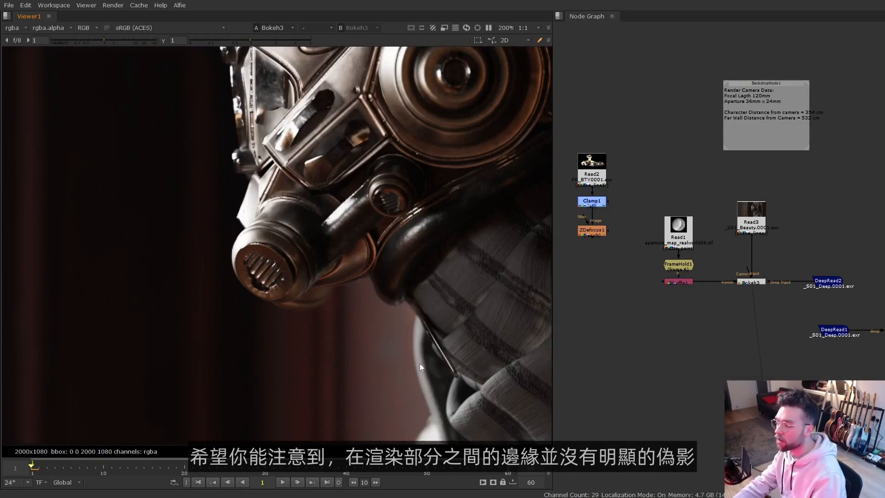
pyautogui.moveTo(419, 363); pyautogui.dragTo(424, 302, button='middle')
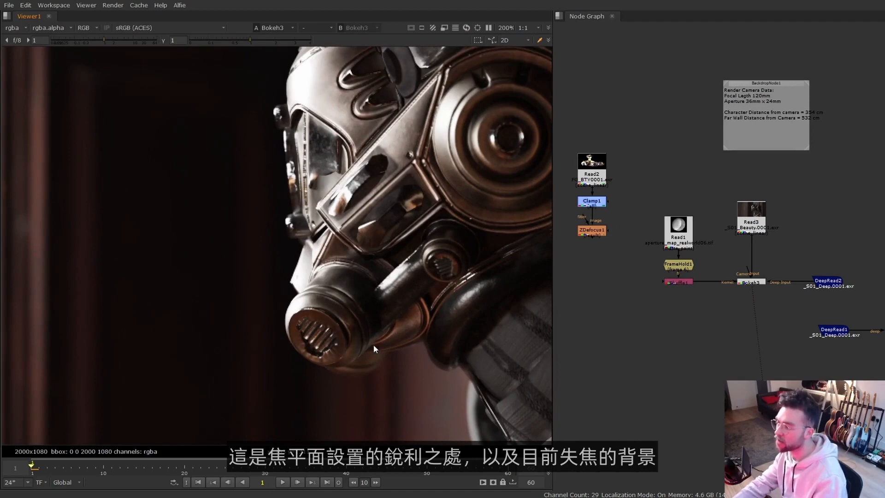
pyautogui.scroll(-3, 272, 258)
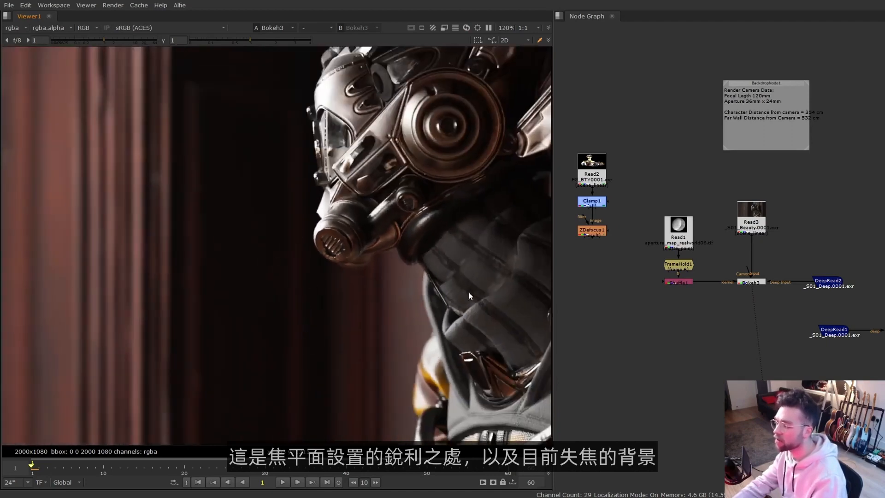
pyautogui.scroll(-3, 417, 273)
pyautogui.scroll(3, 403, 315)
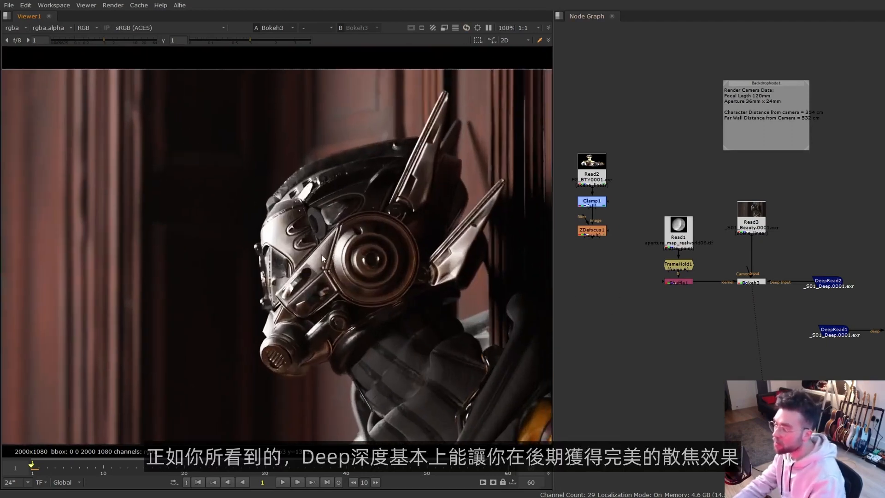
pyautogui.scroll(2, 322, 255)
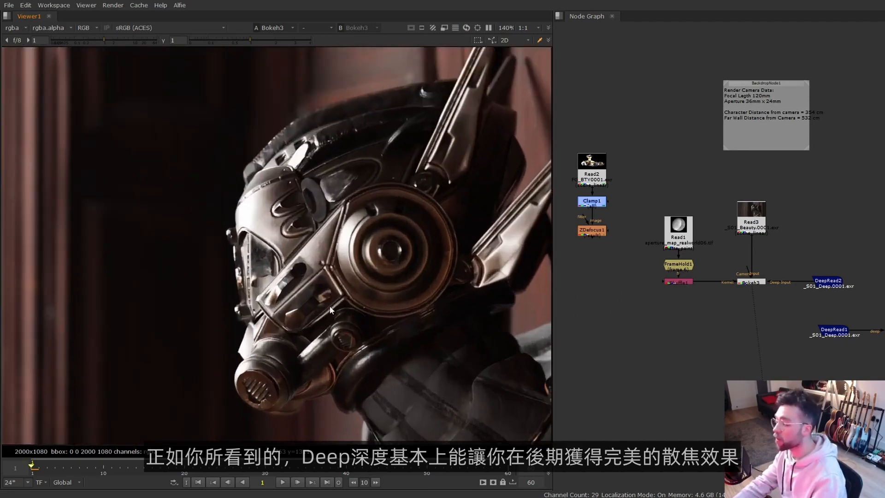
pyautogui.scroll(-2, 360, 279)
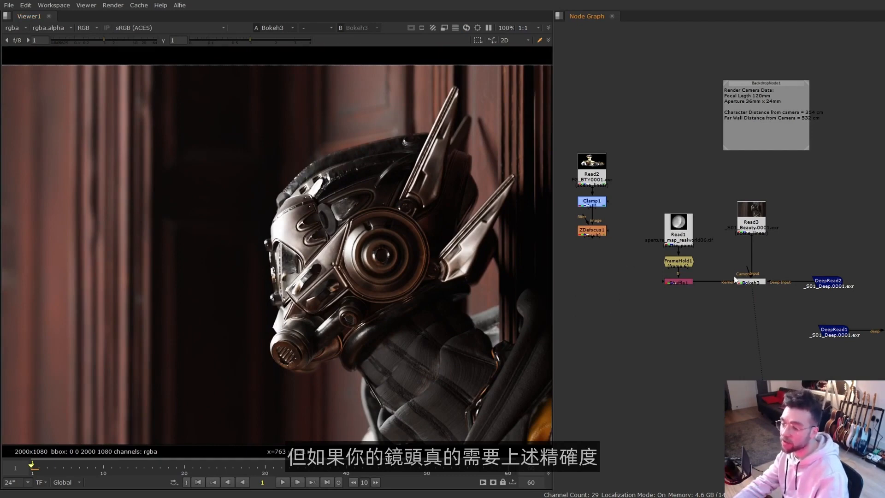
# Disconnect the existing Bokeh3 node from its inputs and set it aside above Camera1
pyautogui.scroll(-1, 733, 292)
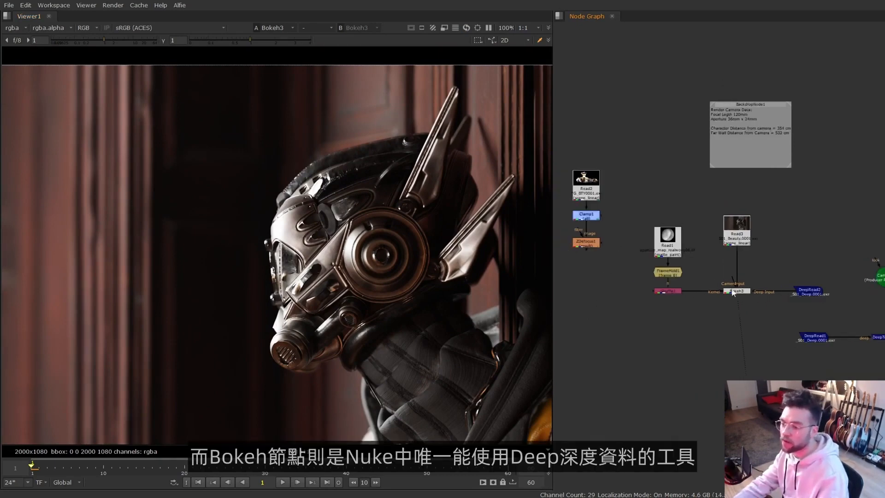
pyautogui.moveTo(704, 264); pyautogui.dragTo(776, 309)
pyautogui.moveTo(565, 220); pyautogui.dragTo(599, 241, button='middle')
pyautogui.moveTo(575, 240); pyautogui.dragTo(665, 289)
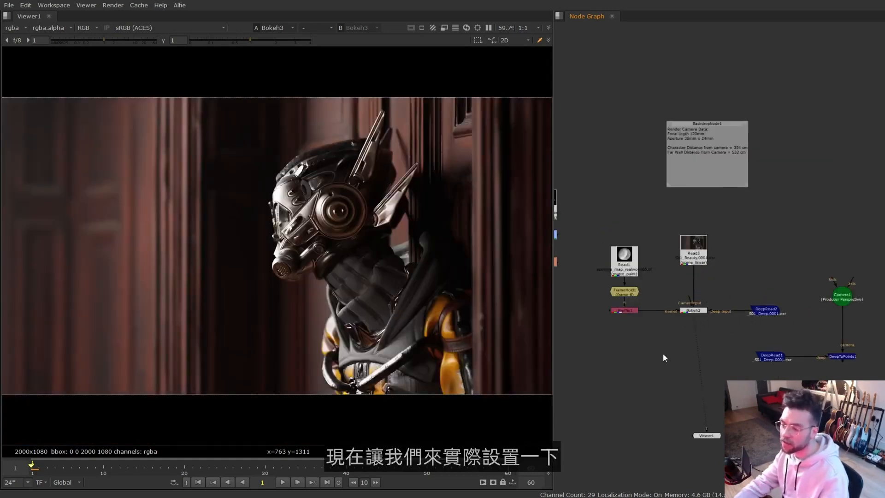
pyautogui.moveTo(672, 292); pyautogui.dragTo(718, 331)
pyautogui.press('Delete')
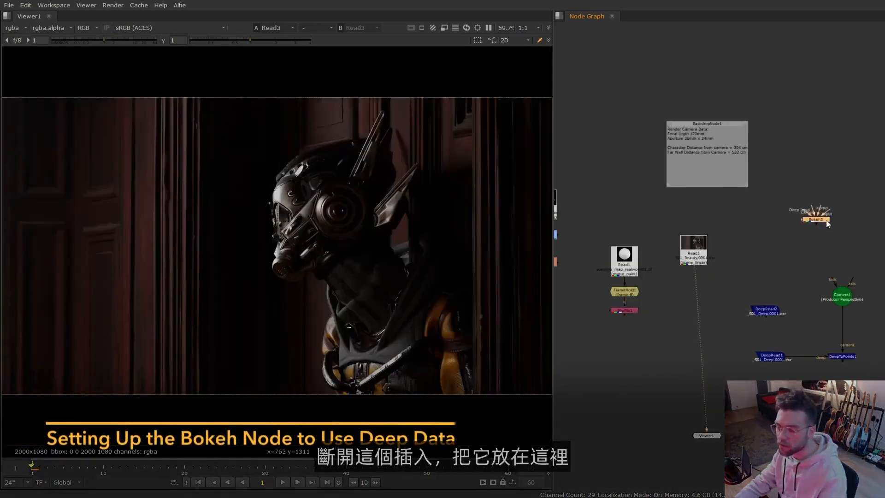
# Add a new Bokeh node with Read3 as its image input and DeepRead2 as its deep input, and view its output
pyautogui.scroll(4, 701, 302)
pyautogui.press('Tab')
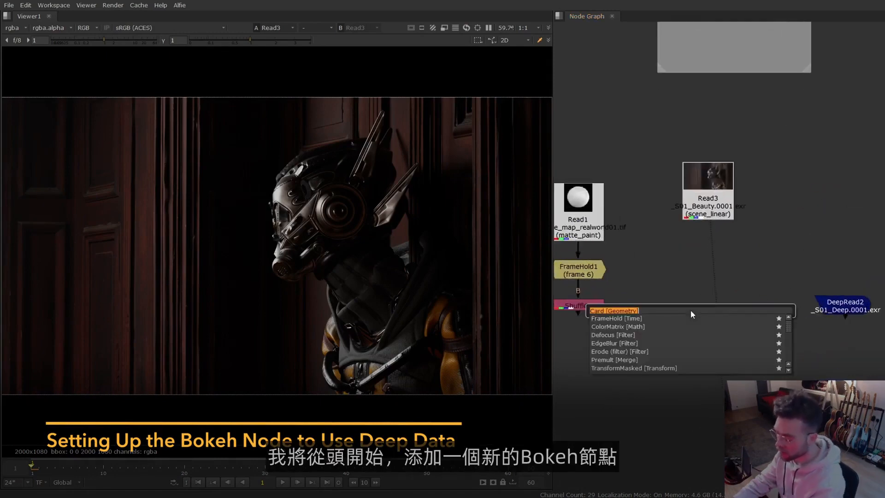
pyautogui.write('bokeh')
pyautogui.press('Return')
pyautogui.moveTo(696, 282); pyautogui.dragTo(709, 203)
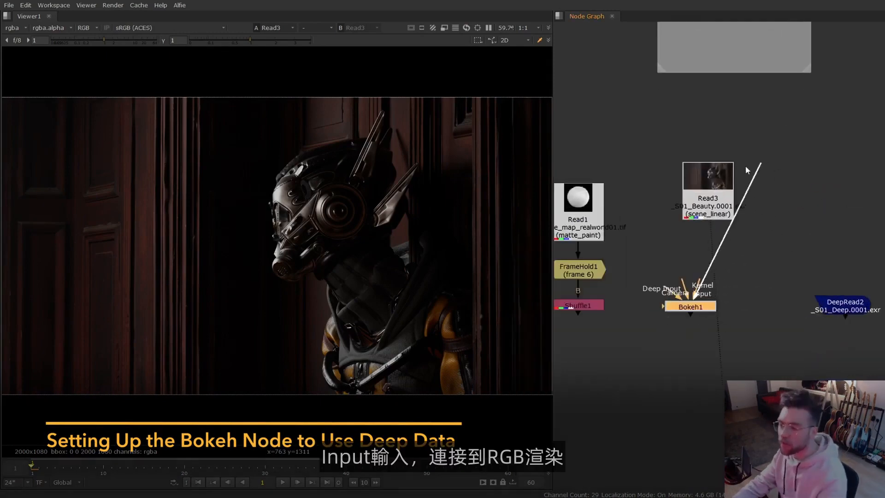
pyautogui.moveTo(710, 307); pyautogui.dragTo(840, 311)
pyautogui.press('1')
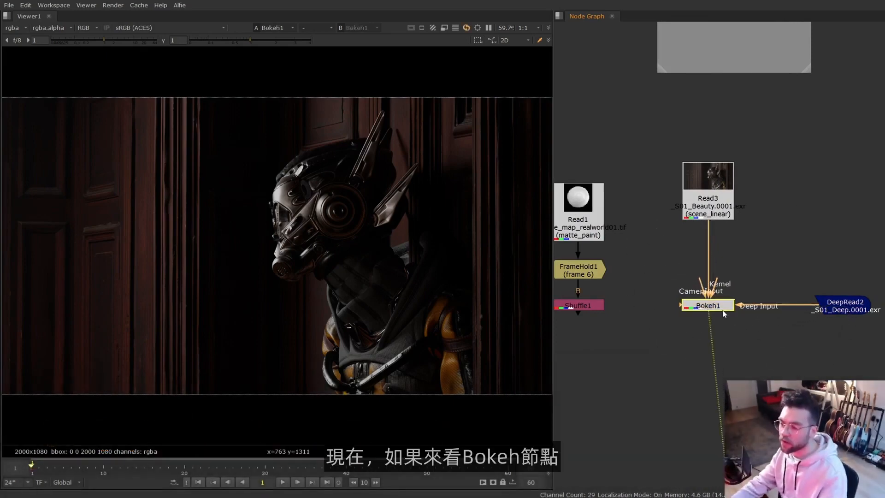
pyautogui.doubleClick(708, 303)
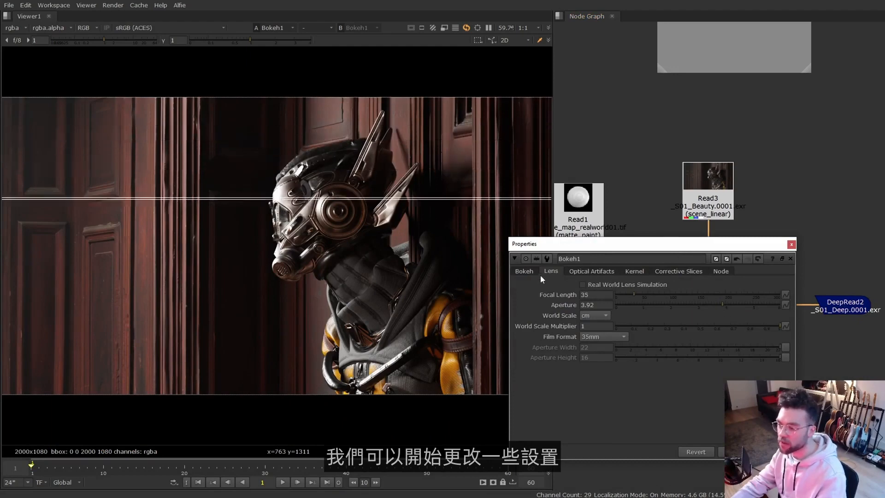
pyautogui.click(525, 271)
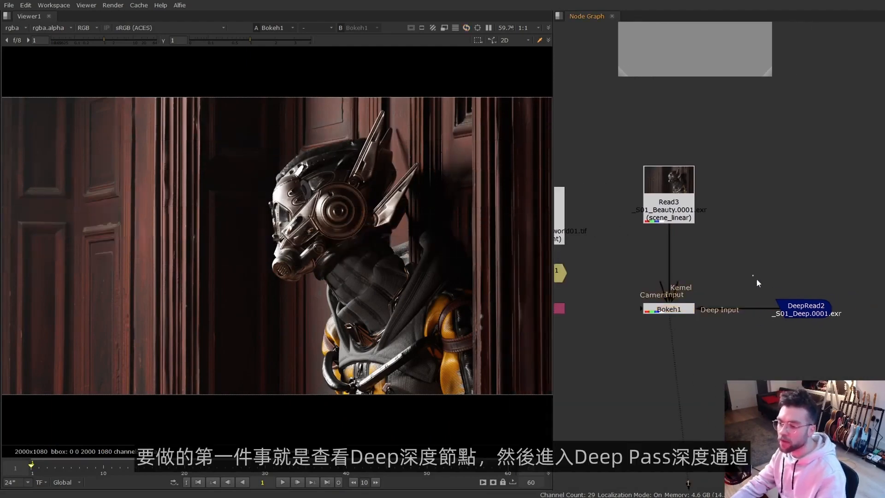
# View DeepRead2's deep layer, lower the viewer gain to about 0.015 and sample the depth at the front of the character's face
pyautogui.moveTo(756, 278); pyautogui.dragTo(844, 337)
pyautogui.press('1')
pyautogui.click(13, 28)
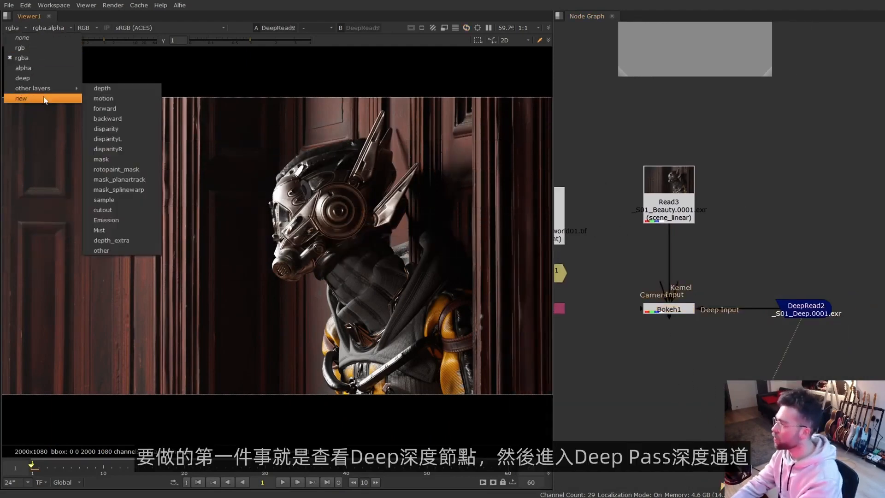
pyautogui.click(48, 86)
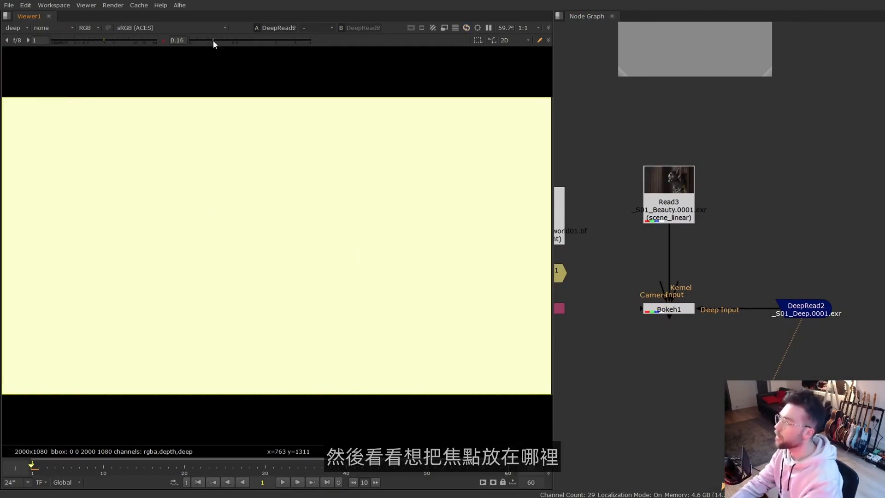
pyautogui.moveTo(78, 40); pyautogui.dragTo(52, 41)
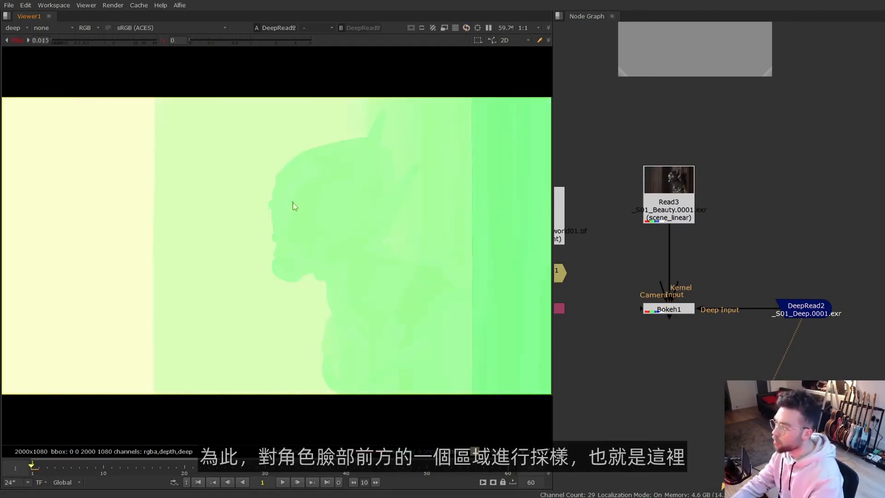
pyautogui.keyDown('ctrl'); pyautogui.click(294, 214); pyautogui.keyUp('ctrl')
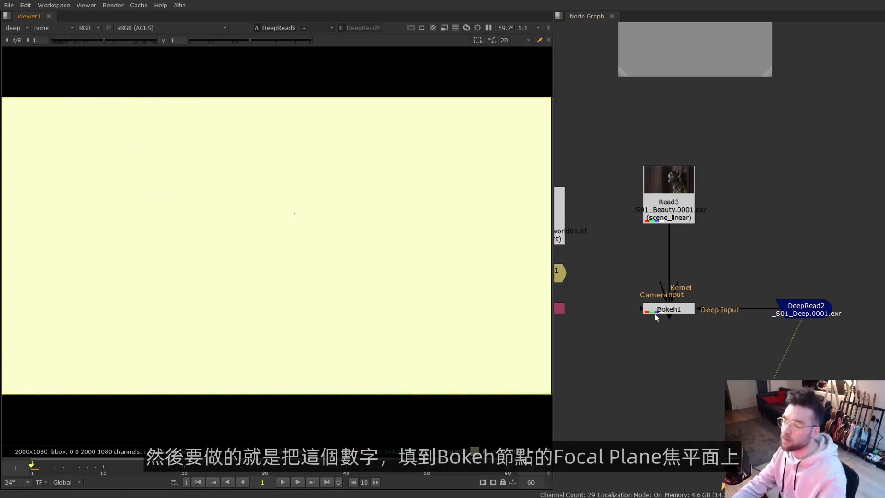
# Set the Focal Plane of the Bokeh1 node to 344
pyautogui.doubleClick(656, 312)
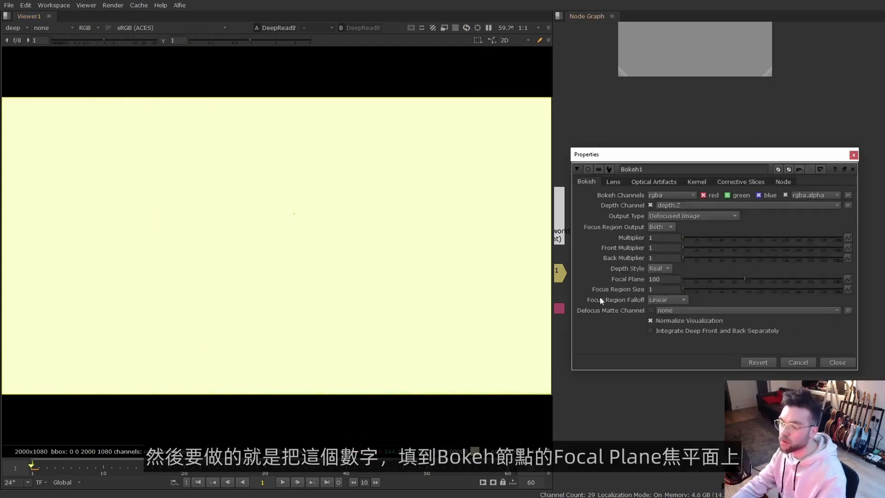
pyautogui.moveTo(665, 279); pyautogui.dragTo(568, 280)
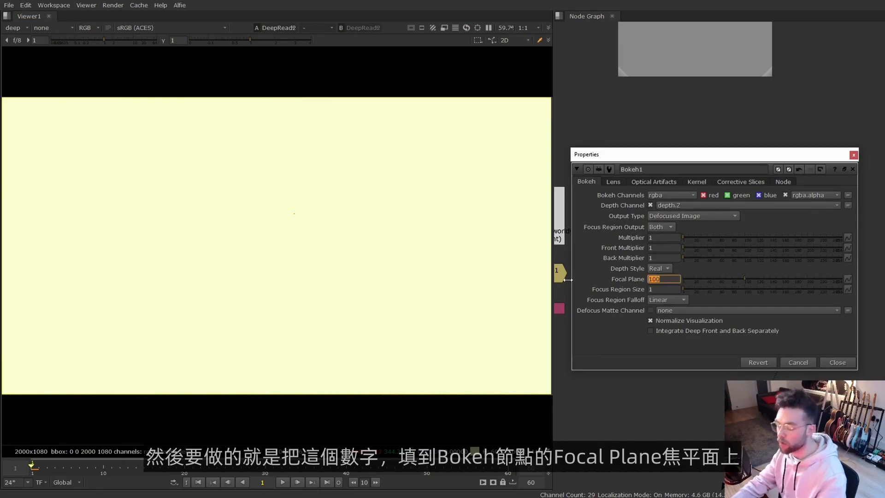
pyautogui.write('344')
pyautogui.press('Return')
# Return the viewer to the rgba layer and view the output of Bokeh1
pyautogui.click(13, 27)
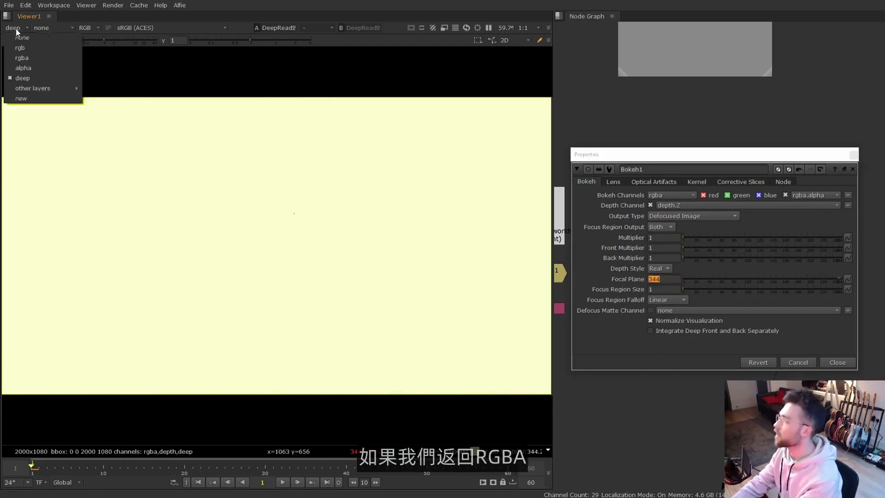
pyautogui.click(19, 61)
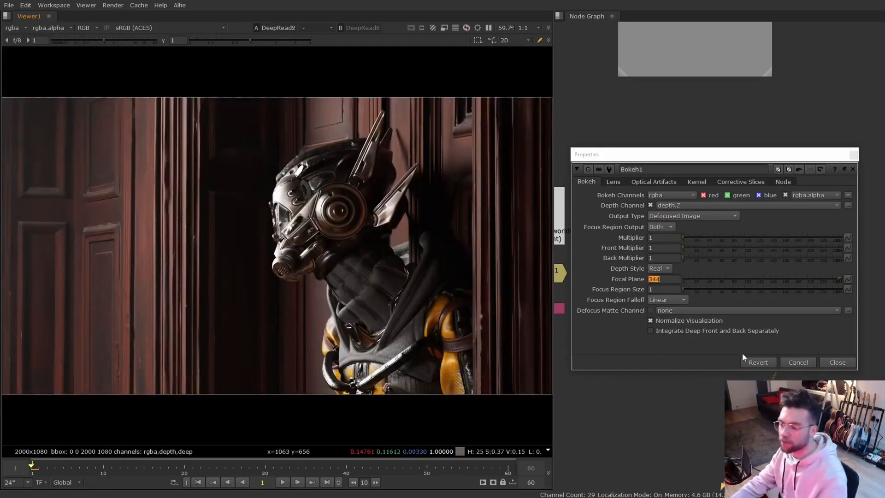
pyautogui.moveTo(695, 159); pyautogui.dragTo(760, 356)
pyautogui.moveTo(625, 278); pyautogui.dragTo(682, 165)
pyautogui.press('1')
# Try a Bokeh1 Multiplier of 30 and inspect the focus on the character up close
pyautogui.doubleClick(670, 243)
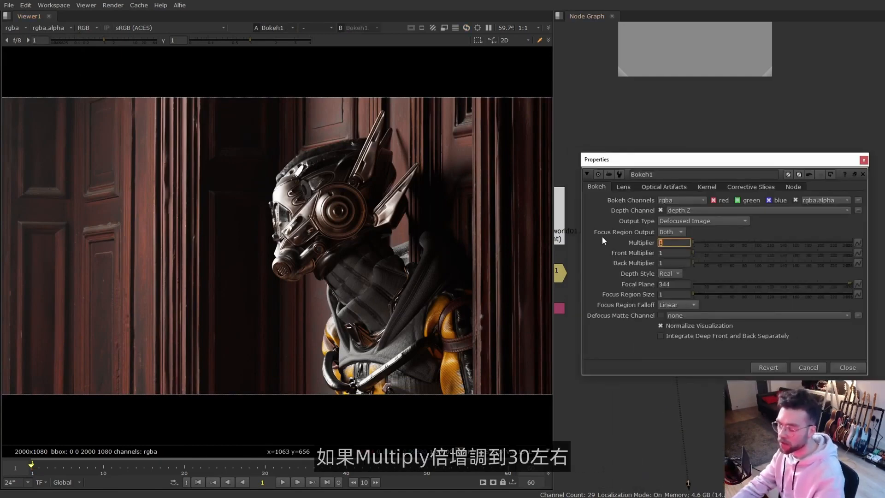
pyautogui.write('30')
pyautogui.press('Return')
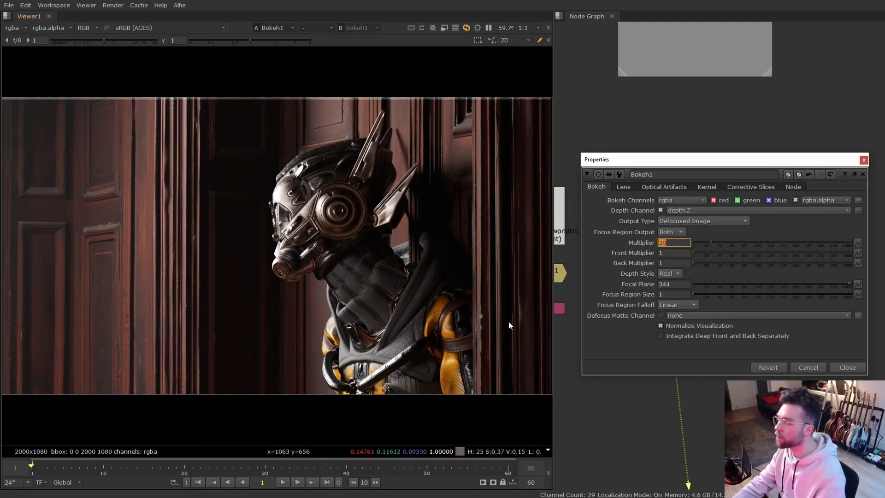
pyautogui.click(633, 356)
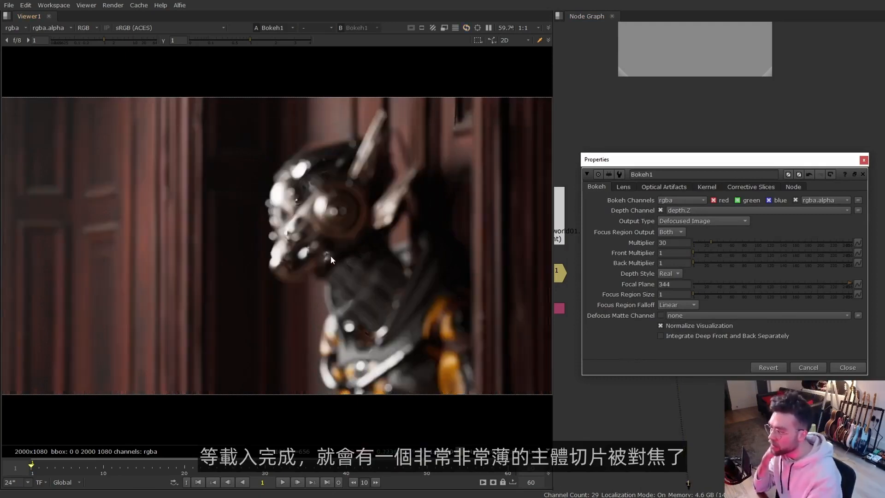
pyautogui.scroll(5, 372, 356)
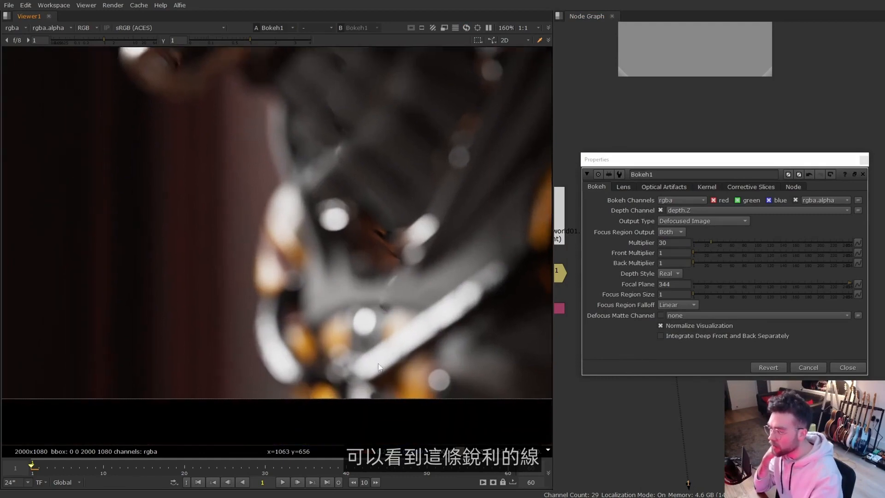
pyautogui.press('f')
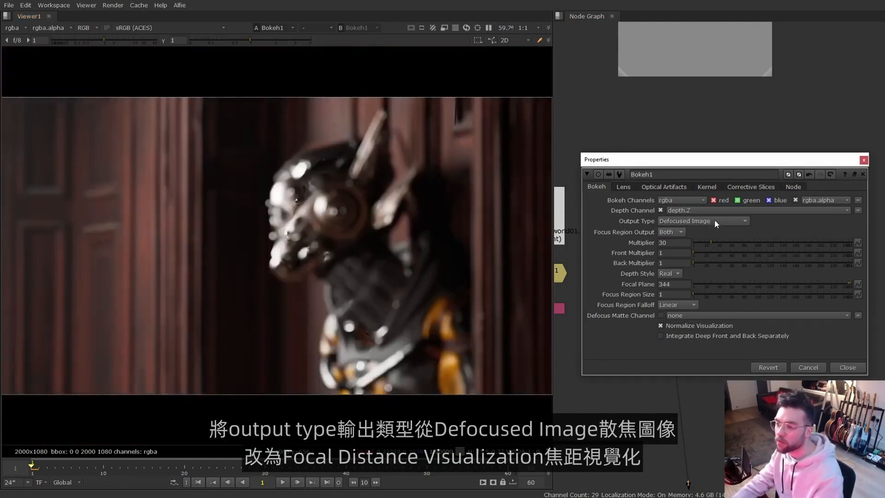
# Set the Focus Region Size to 61 using the Focal Distance Visualization output, and restore the Defocused Image output
pyautogui.click(673, 222)
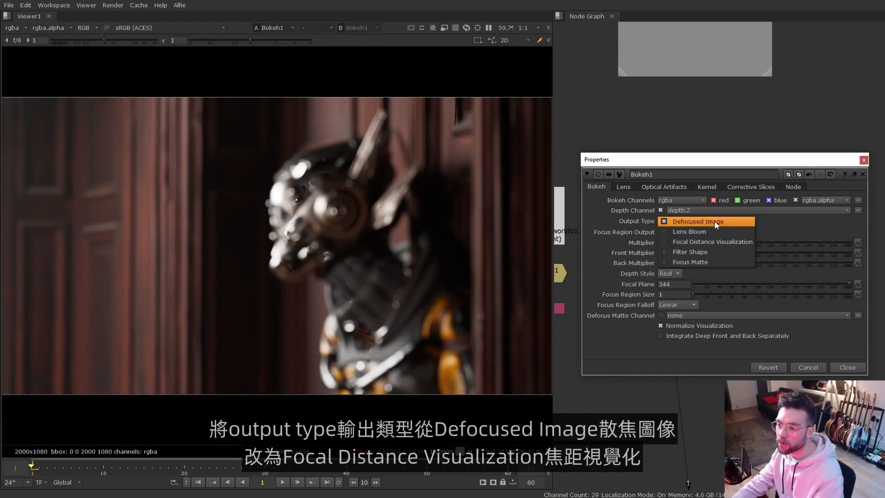
pyautogui.click(738, 244)
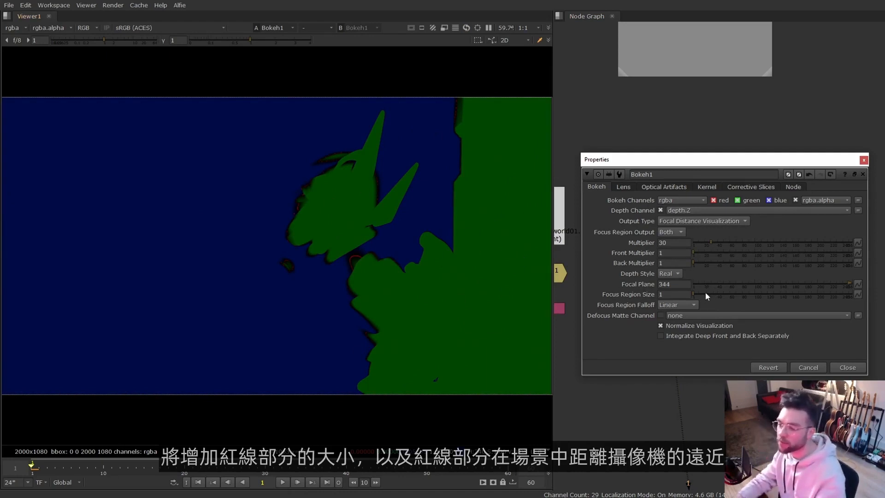
pyautogui.click(730, 295)
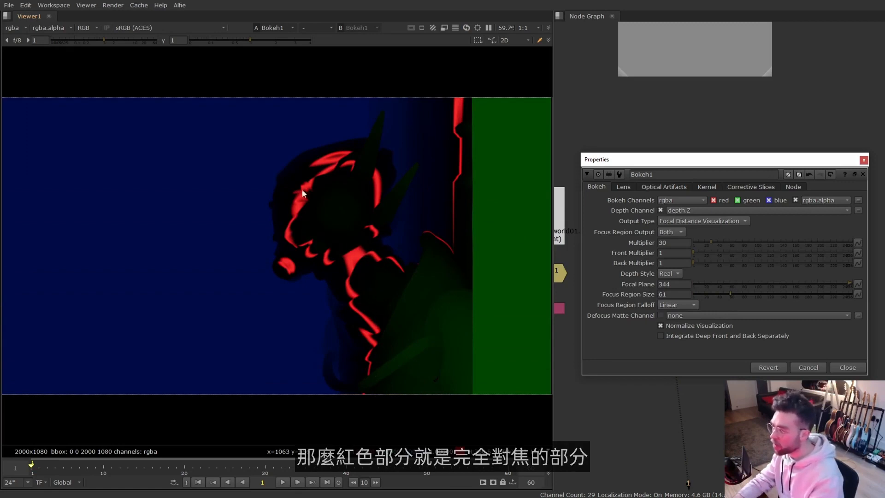
pyautogui.click(677, 220)
pyautogui.click(675, 202)
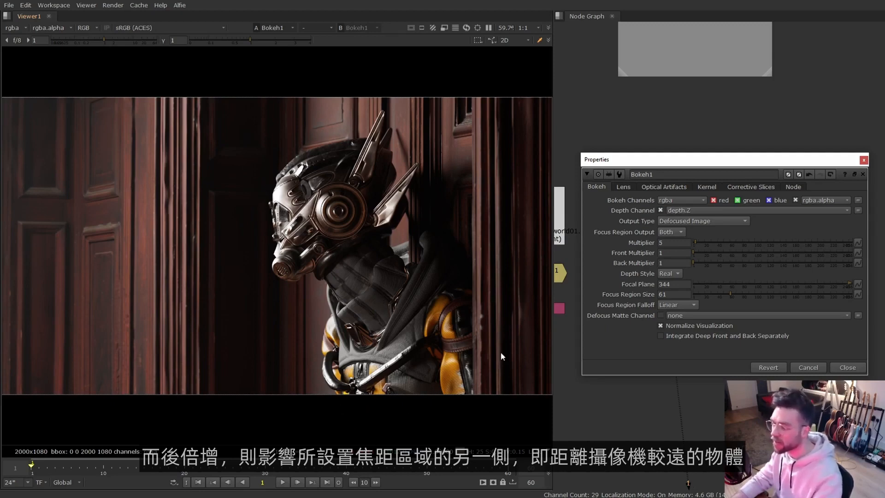
# Try a Back Multiplier of 50 on Bokeh1, and reduce it to 15
pyautogui.moveTo(687, 263); pyautogui.dragTo(600, 272)
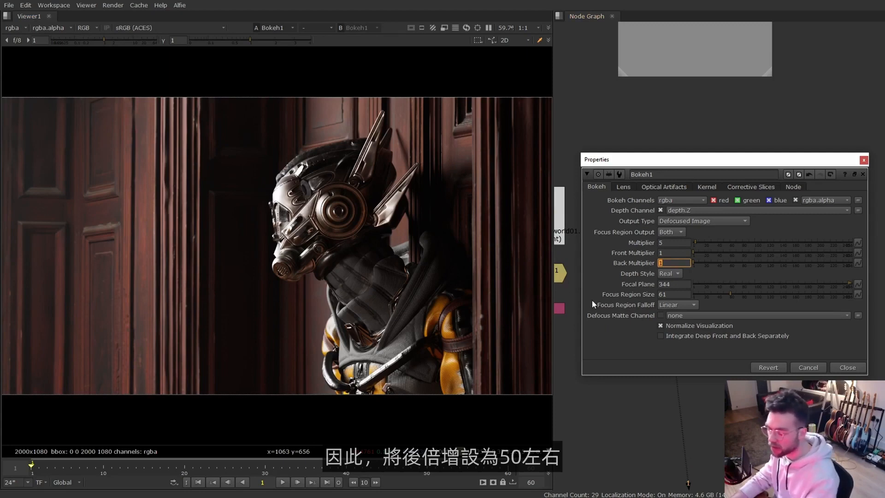
pyautogui.write('50')
pyautogui.press('Return')
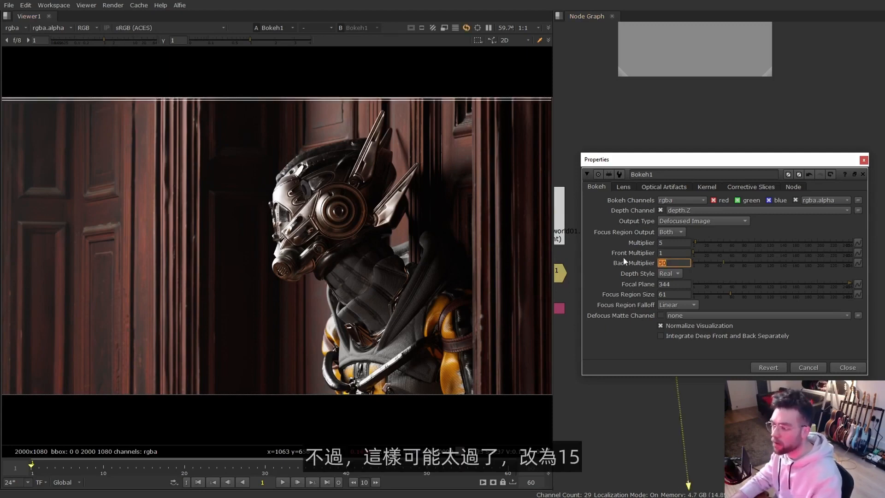
pyautogui.write('15')
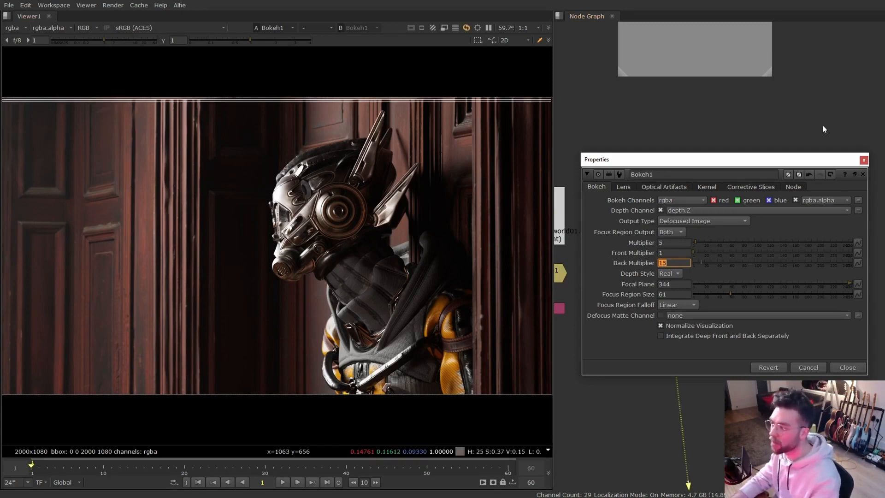
pyautogui.press('Return')
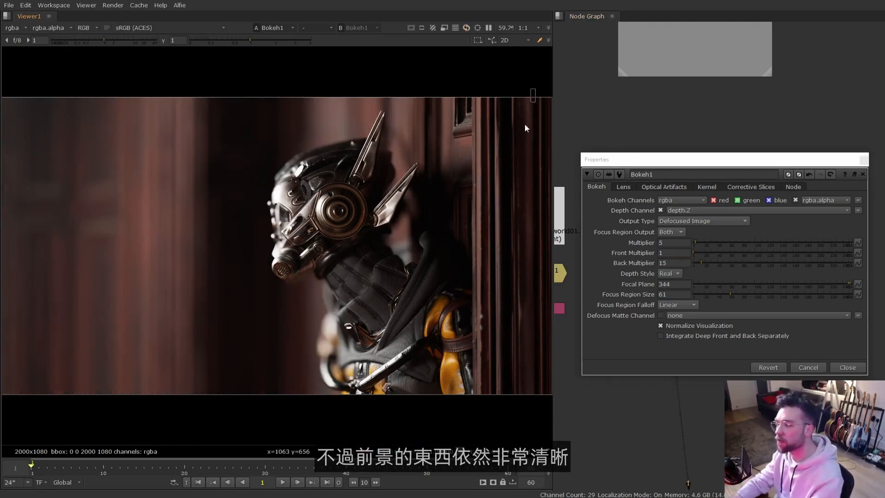
# Examine the foreground door frame, the background and the edges of the helmet fins in the defocused image
pyautogui.moveTo(535, 88); pyautogui.dragTo(465, 436)
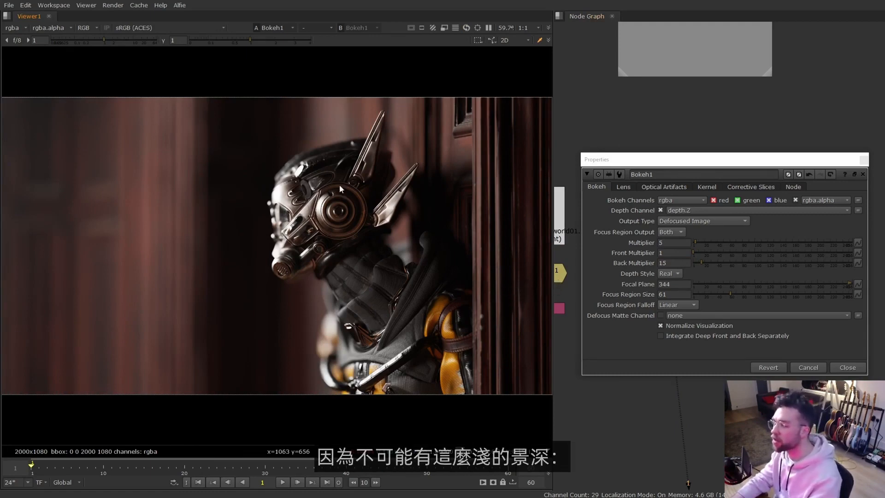
pyautogui.moveTo(485, 116); pyautogui.dragTo(593, 427)
pyautogui.moveTo(72, 125); pyautogui.dragTo(271, 396)
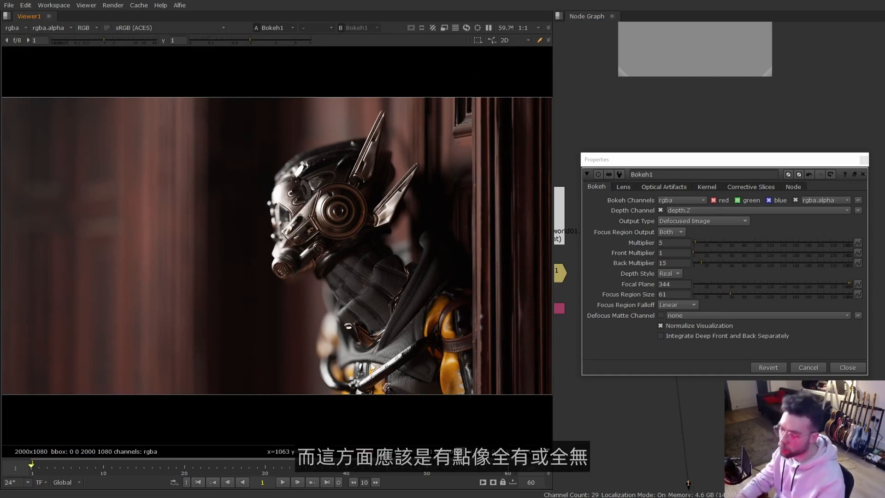
pyautogui.moveTo(453, 74); pyautogui.dragTo(570, 323)
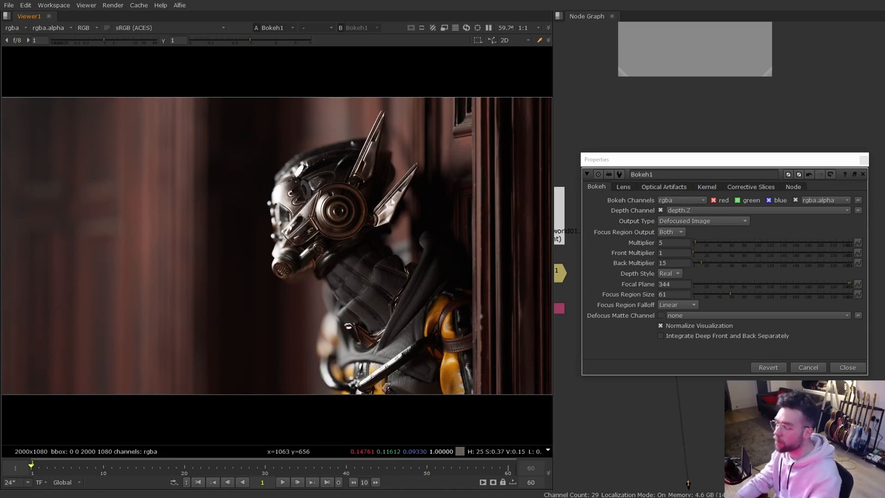
pyautogui.scroll(5, 386, 123)
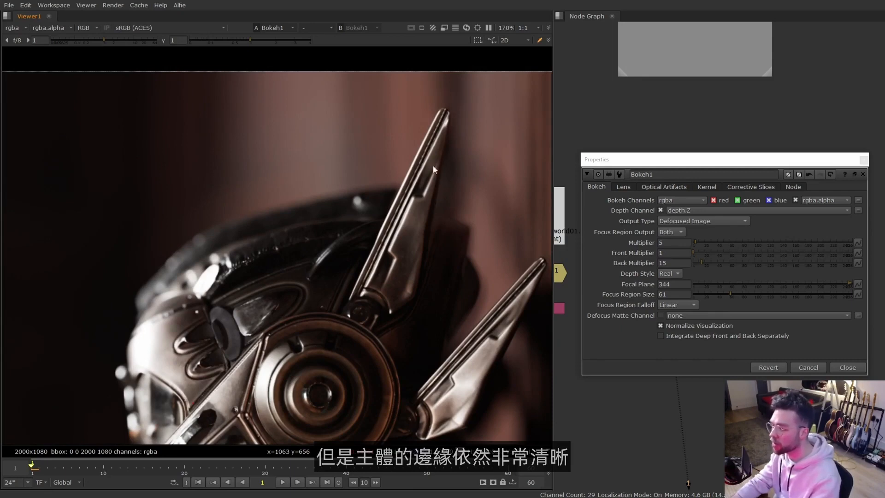
pyautogui.press('f')
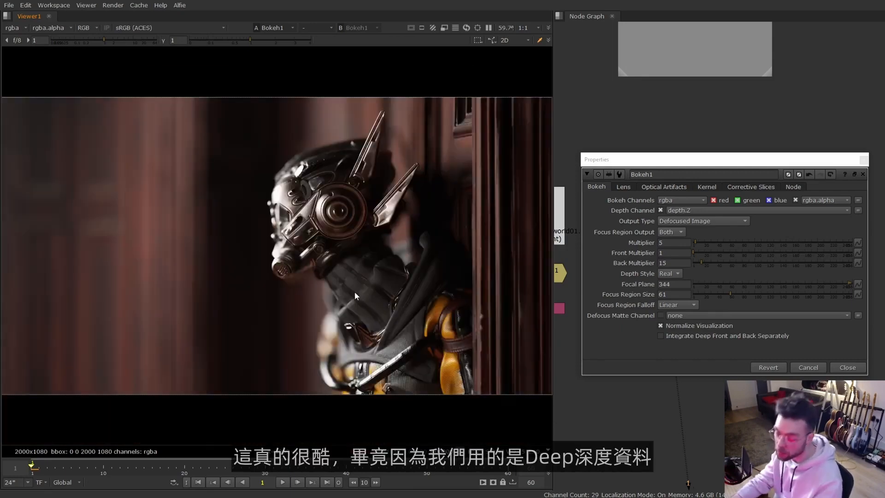
# Try a Back Multiplier of 8 with a Front Multiplier of 3 on Bokeh1
pyautogui.click(676, 263)
pyautogui.write('8')
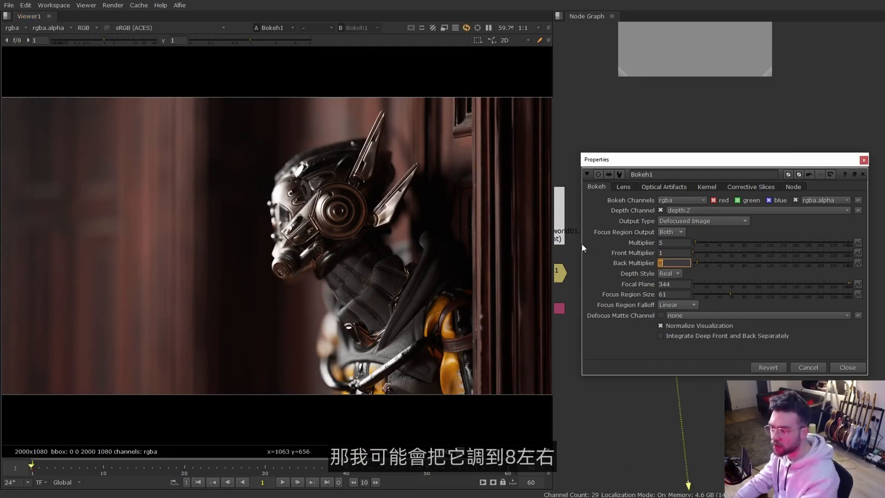
pyautogui.hotkey('shift', 'Tab')
pyautogui.write('3')
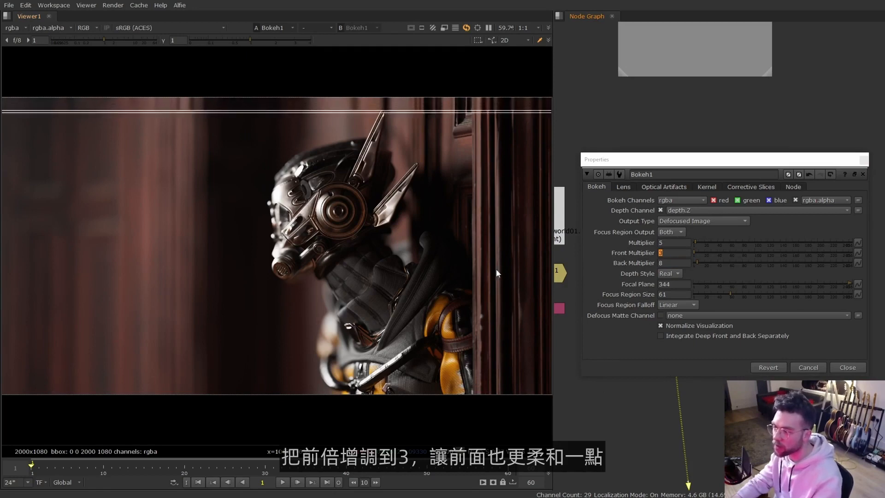
# Set Bokeh1's Back Multiplier to 11 and its Front Multiplier to 7
pyautogui.click(671, 253)
pyautogui.press('Tab')
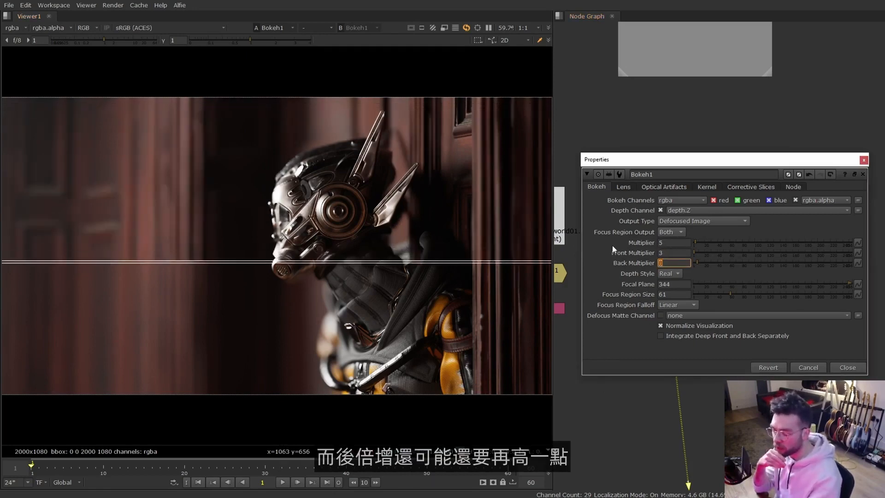
pyautogui.write('11')
pyautogui.press('Return')
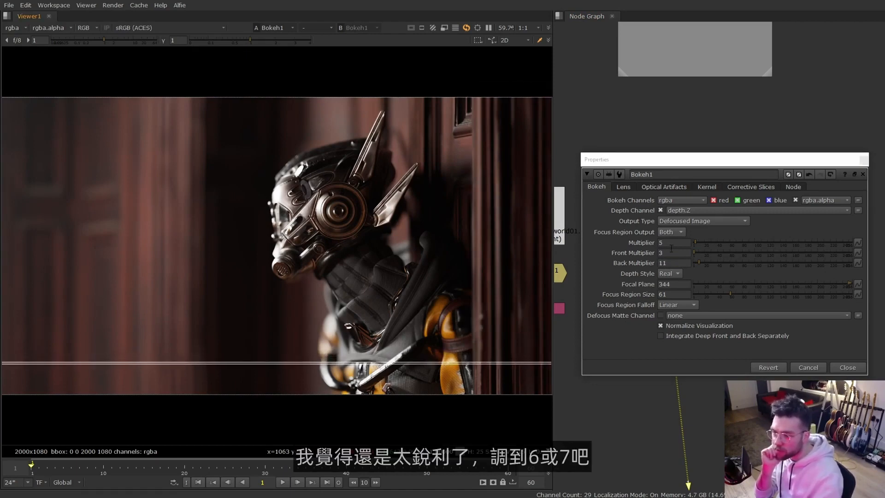
pyautogui.moveTo(669, 253); pyautogui.dragTo(609, 252)
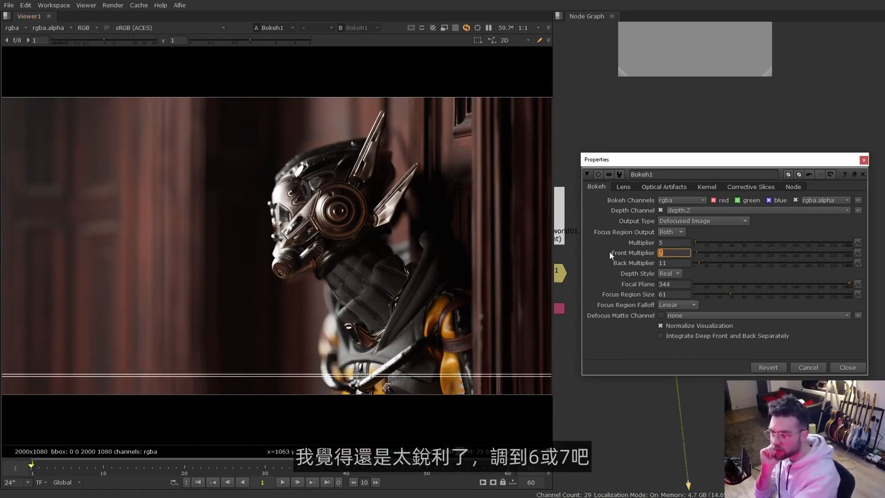
pyautogui.write('7')
pyautogui.press('Return')
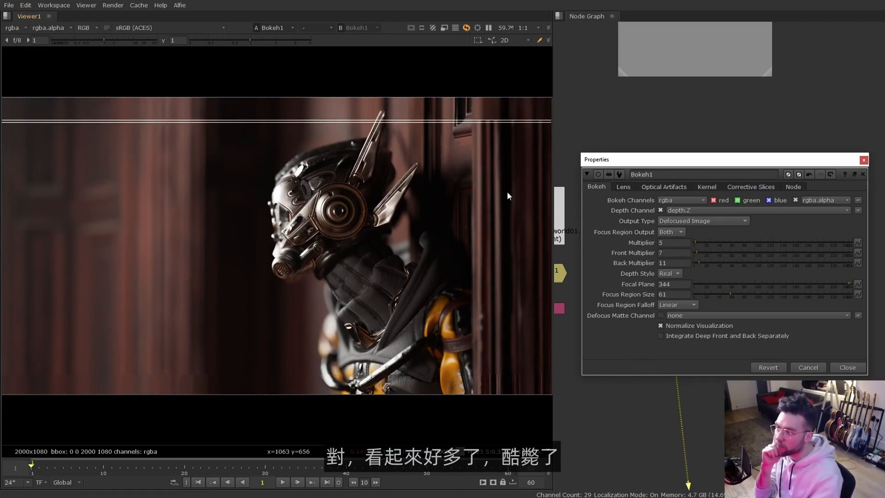
pyautogui.click(558, 340)
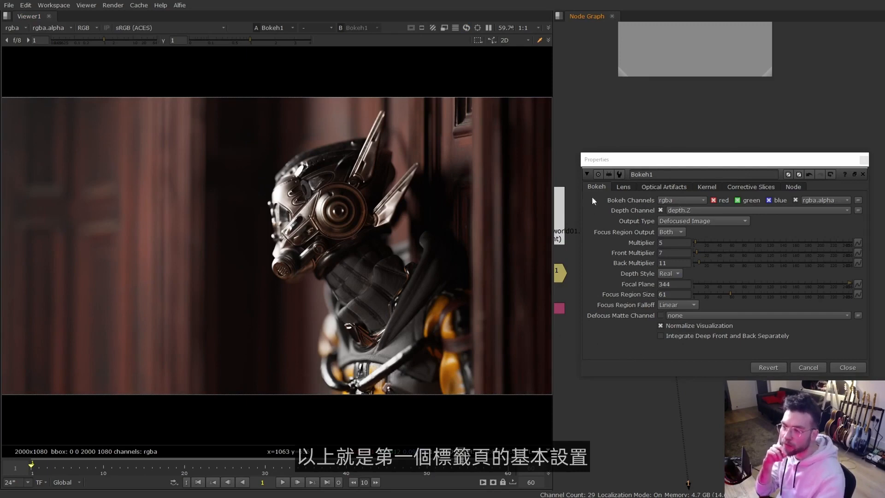
# Check Camera1's projection focal length and set Bokeh1's lens Focal Length to 21 to match
pyautogui.click(624, 187)
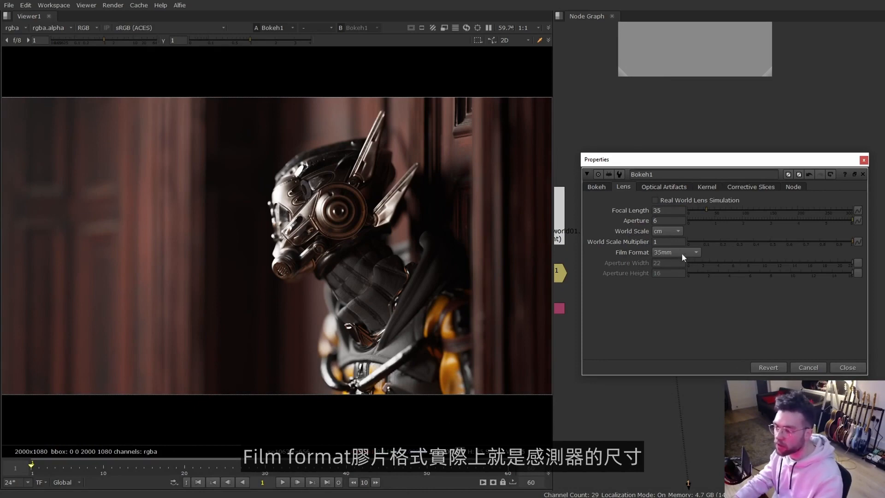
pyautogui.click(658, 210)
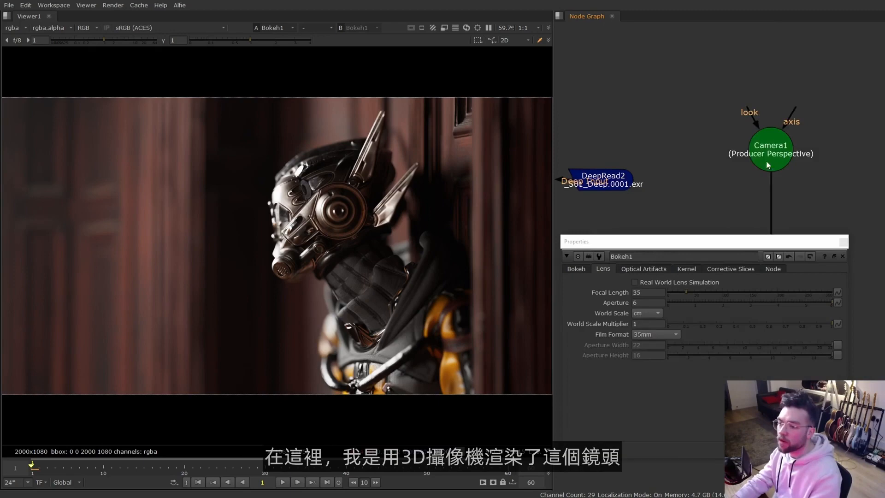
pyautogui.doubleClick(768, 161)
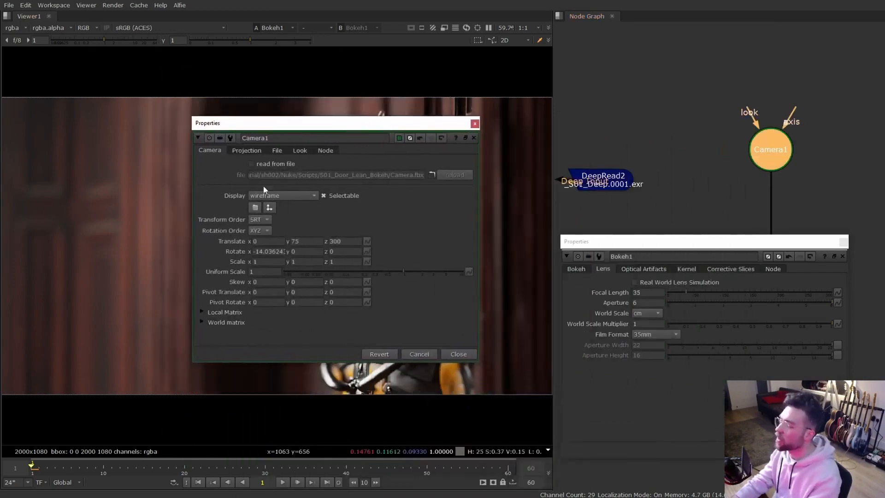
pyautogui.click(246, 151)
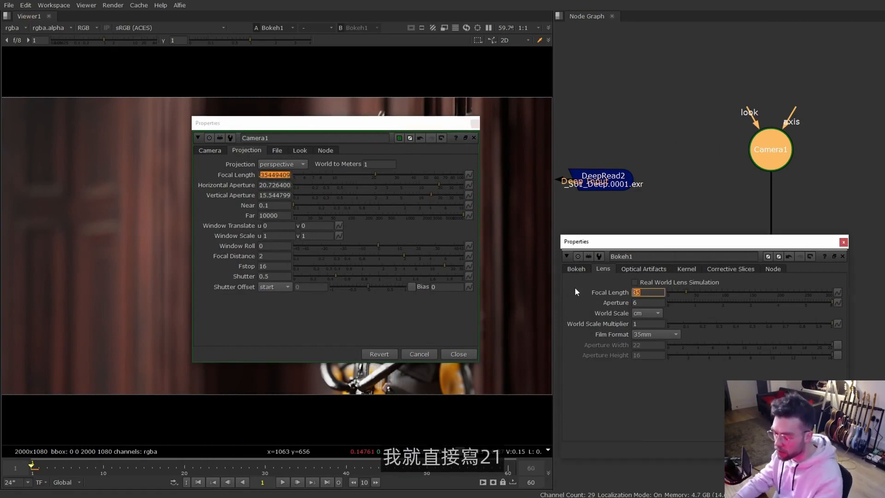
pyautogui.write('21')
pyautogui.press('Return')
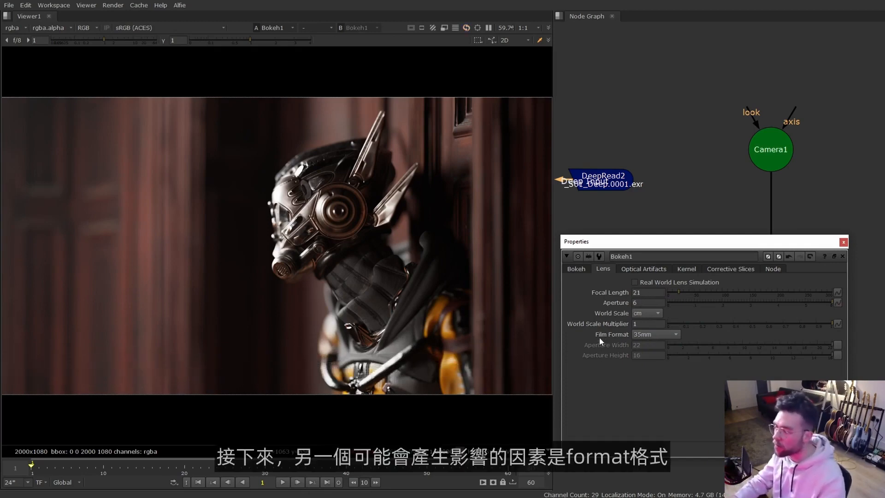
# Review the Film Format options while keeping 35mm, and enable Real World Lens Simulation on Bokeh1
pyautogui.click(642, 336)
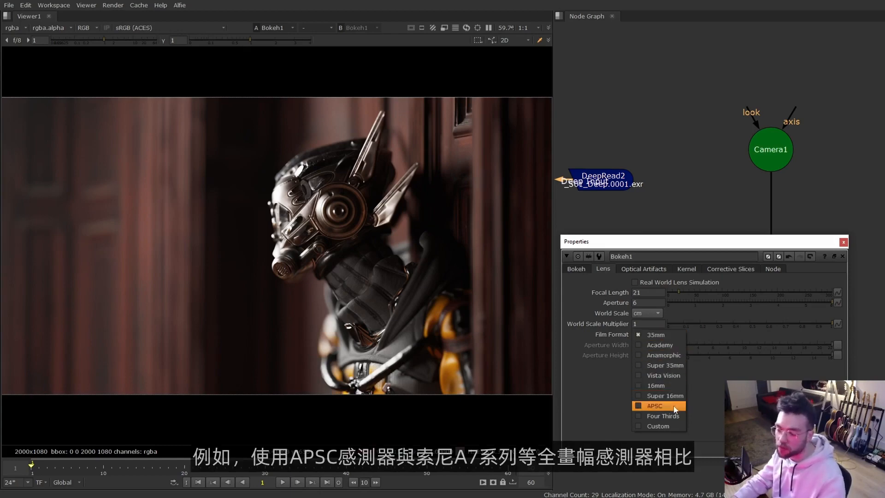
pyautogui.click(716, 414)
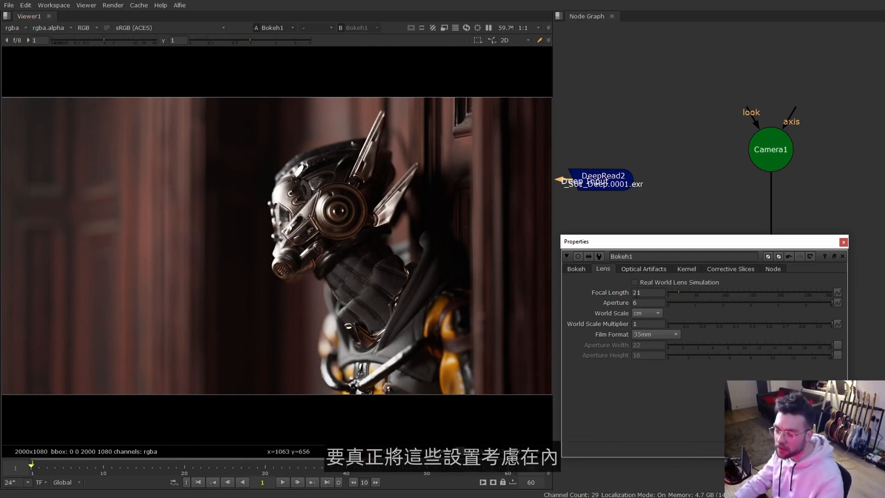
pyautogui.click(694, 282)
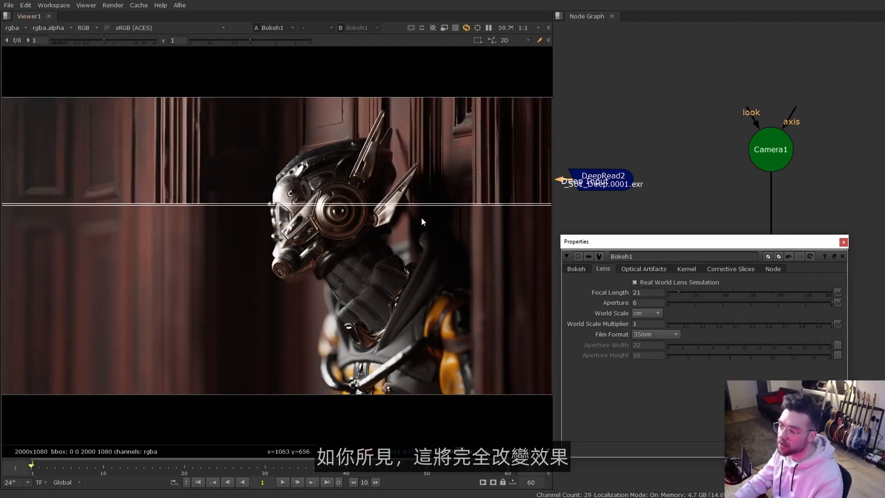
# Try a lens Aperture of 0.8 on Bokeh1 and settle on 0.4 for a stronger defocus
pyautogui.moveTo(644, 303); pyautogui.dragTo(559, 295)
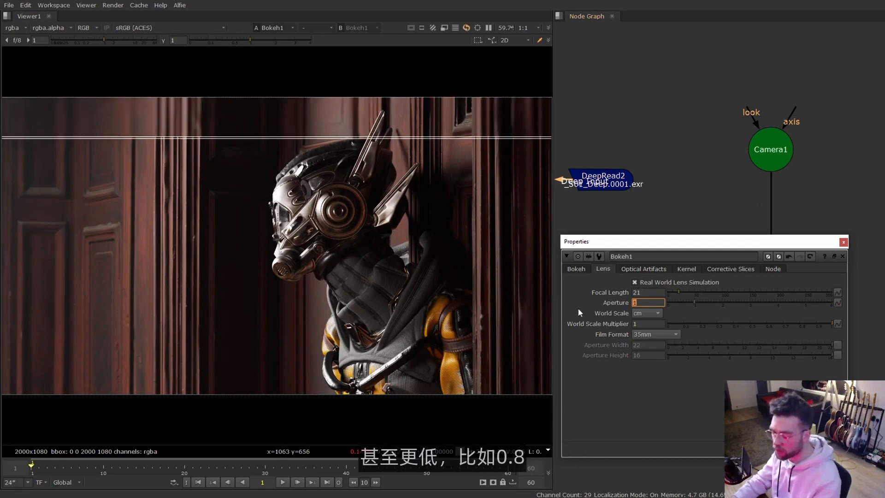
pyautogui.write('0.8')
pyautogui.press('Return')
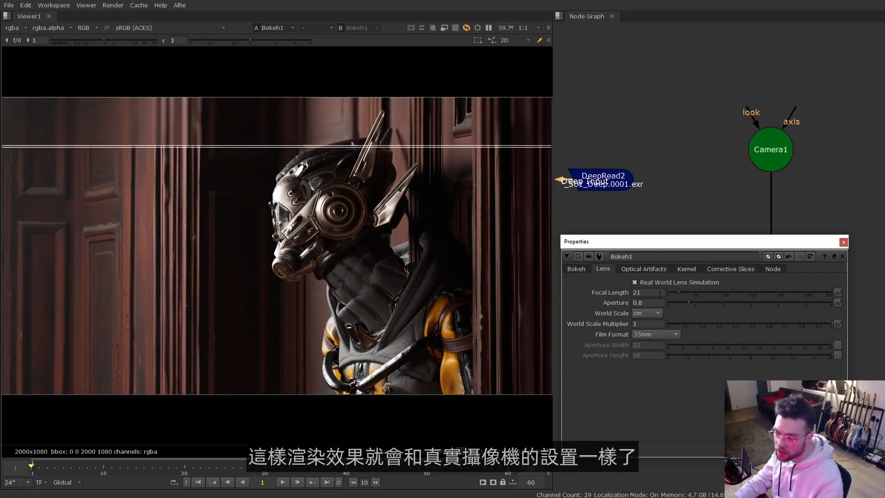
pyautogui.doubleClick(645, 303)
pyautogui.write('0.4')
pyautogui.press('Return')
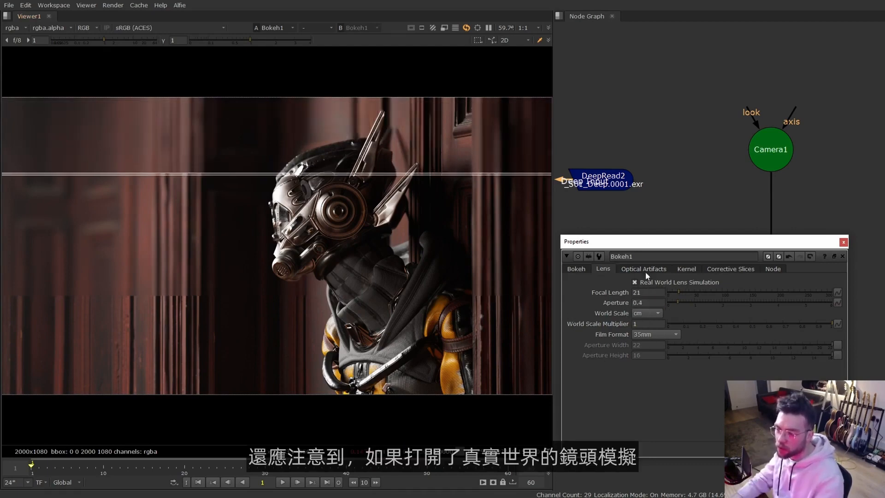
# Check Bokeh1's multiplier and focus falloff settings under lens simulation, and bring its Focal Plane closer to the camera
pyautogui.click(577, 269)
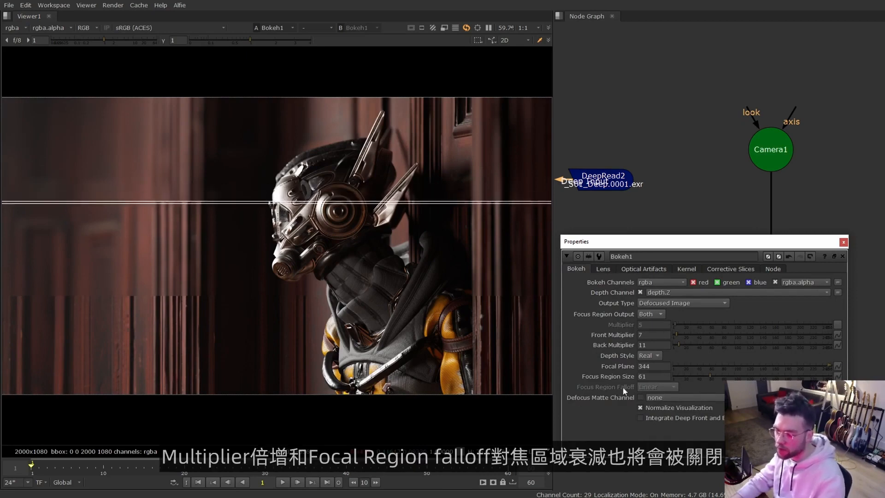
pyautogui.click(602, 270)
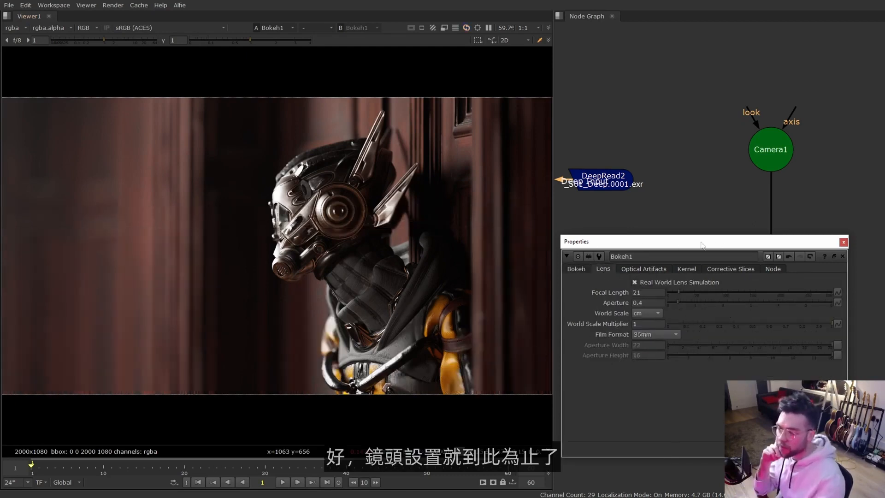
pyautogui.click(644, 262)
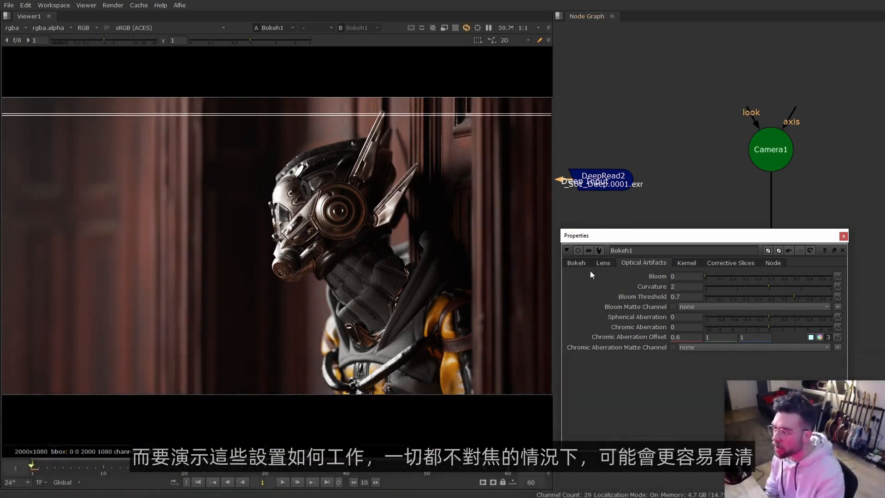
pyautogui.click(576, 263)
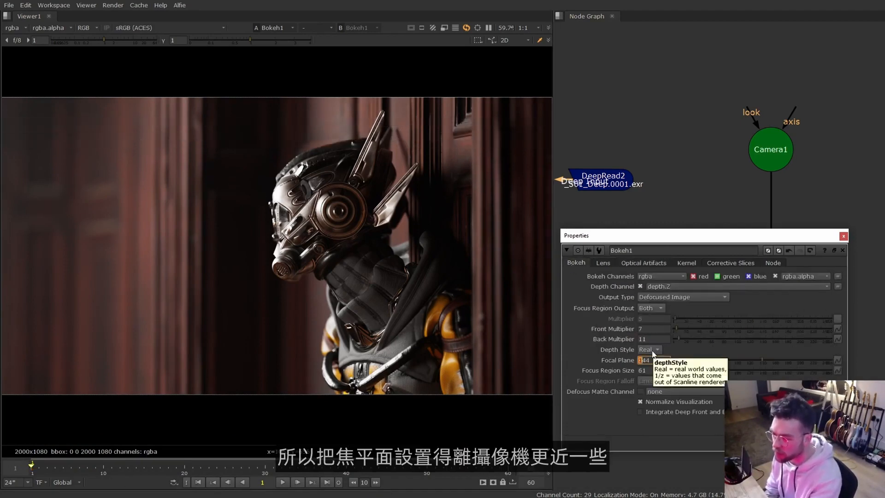
# Set Bokeh1's Bloom to 1 and compare the highlights before and after the change
pyautogui.click(643, 263)
pyautogui.click(683, 276)
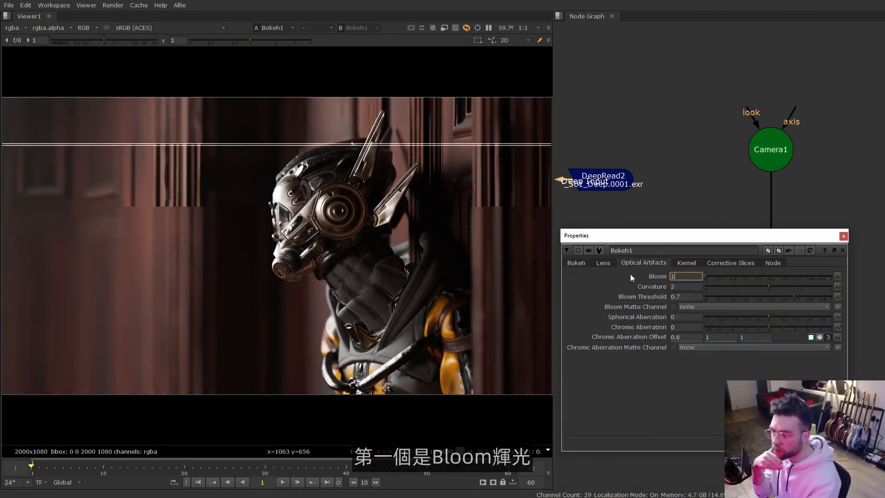
pyautogui.write('1')
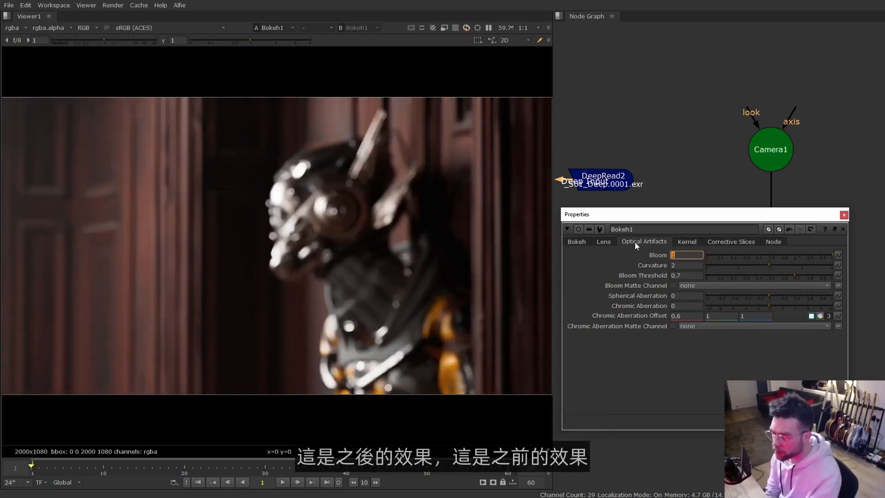
pyautogui.hotkey('ctrl', 'z')
pyautogui.hotkey('ctrl', 'y')
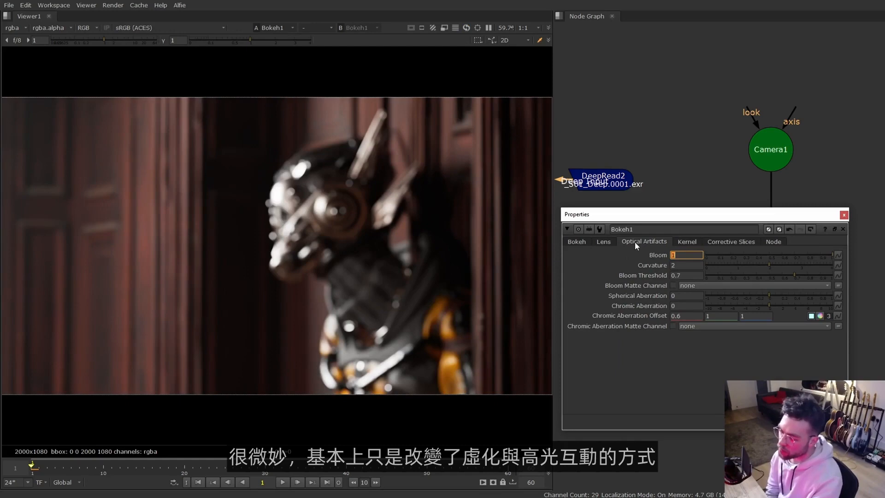
pyautogui.click(628, 365)
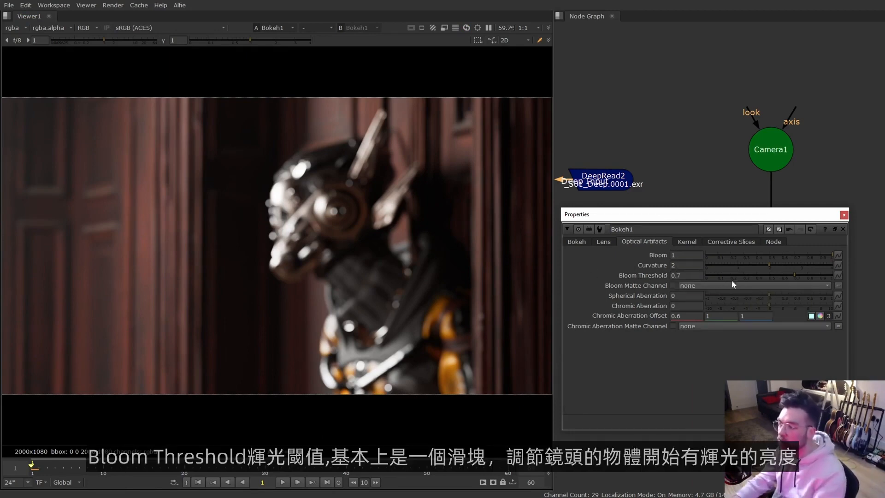
# Lower Bokeh1's Bloom Threshold to 0.045 and compare the image before and after
pyautogui.click(712, 276)
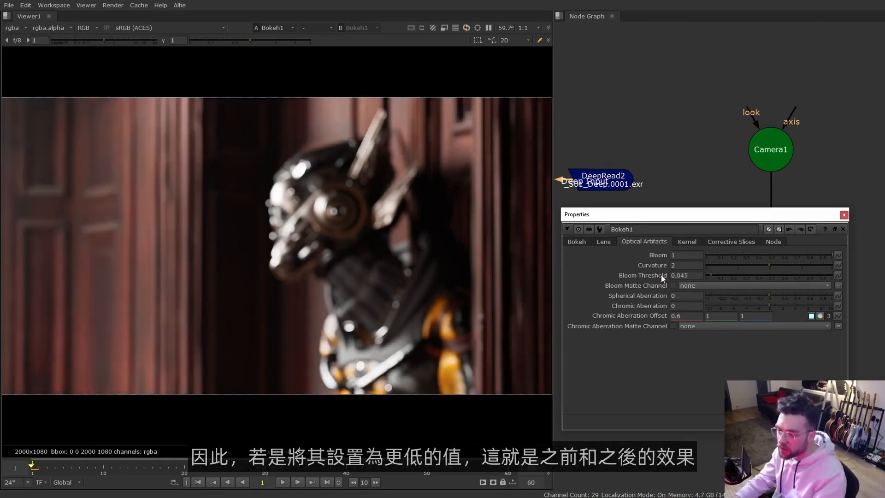
pyautogui.hotkey('ctrl', 'z')
pyautogui.hotkey('ctrl', 'y')
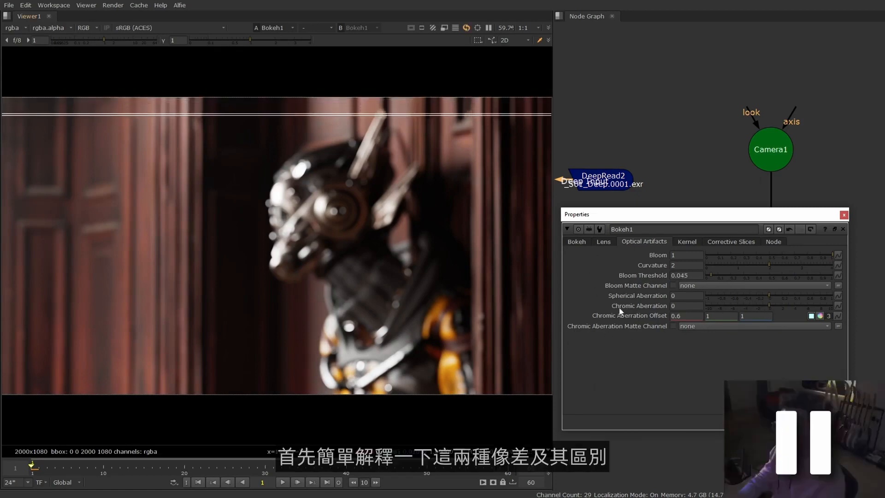
# Try a Chromic Aberration of 10 on Bokeh1 and undo it
pyautogui.moveTo(779, 305); pyautogui.dragTo(881, 310)
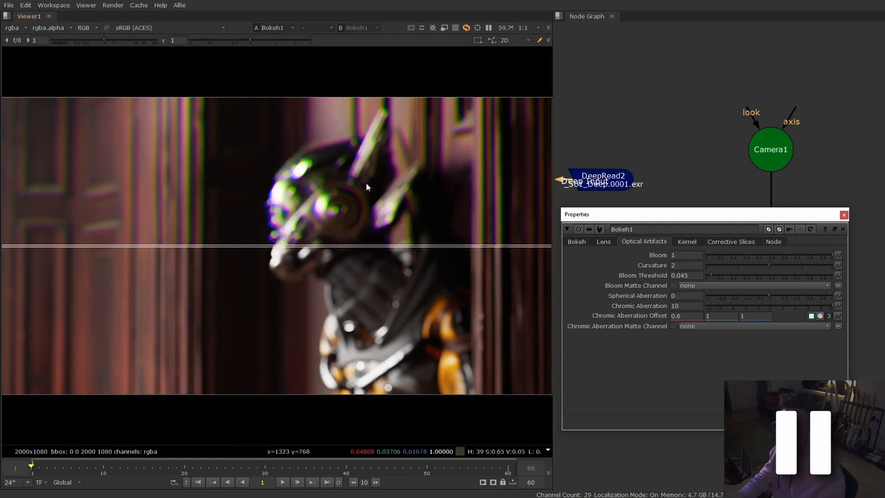
pyautogui.hotkey('ctrl', 'z')
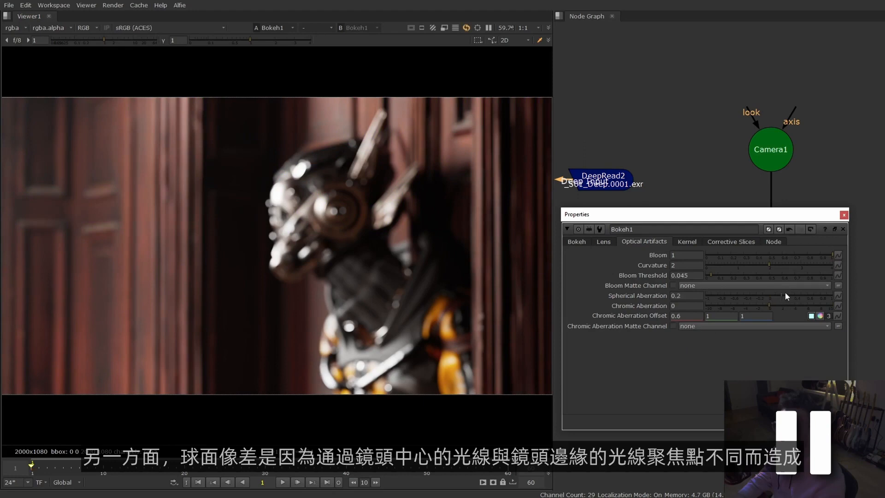
# Try Bokeh1's Spherical Aberration at 0.2, at -1 and at a high positive value, resetting it to 0
pyautogui.click(784, 295)
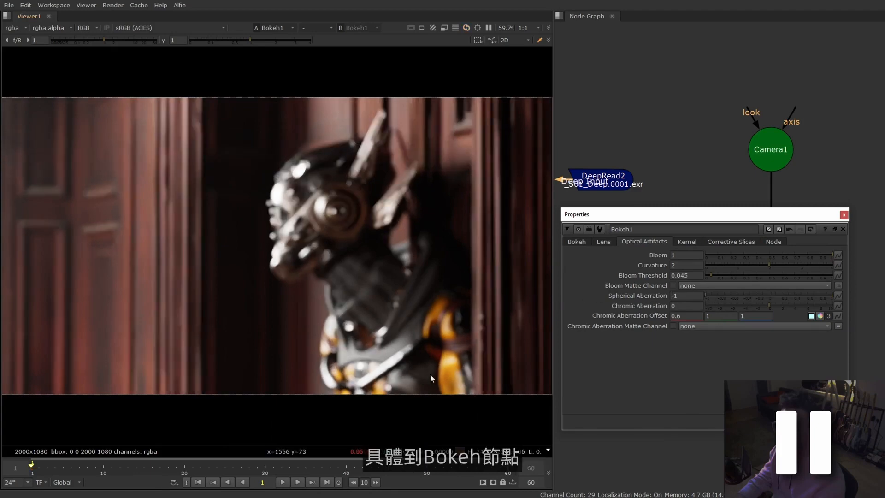
pyautogui.keyDown('ctrl'); pyautogui.click(728, 296); pyautogui.keyUp('ctrl')
pyautogui.moveTo(745, 294); pyautogui.dragTo(637, 306)
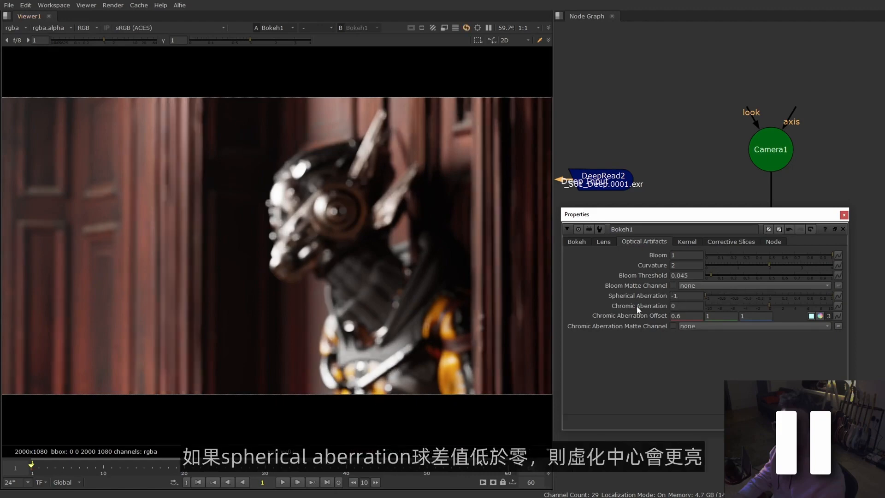
pyautogui.keyDown('ctrl'); pyautogui.click(724, 296); pyautogui.keyUp('ctrl')
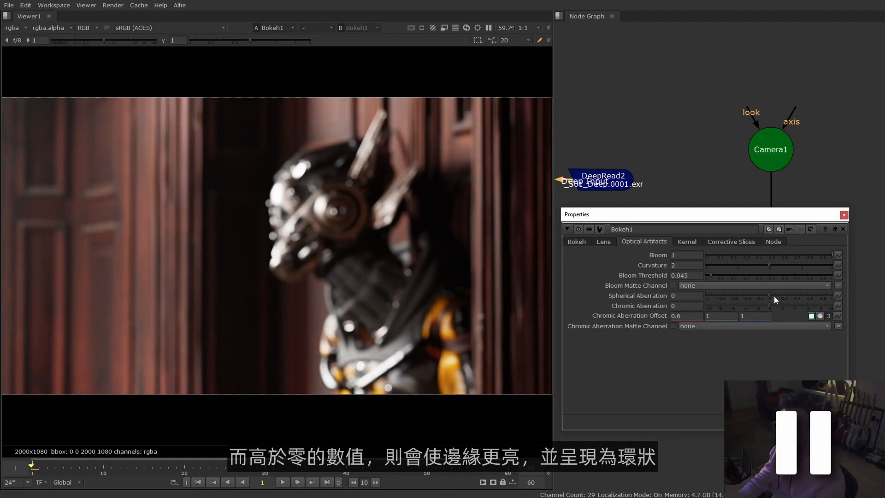
pyautogui.moveTo(772, 295); pyautogui.dragTo(875, 308)
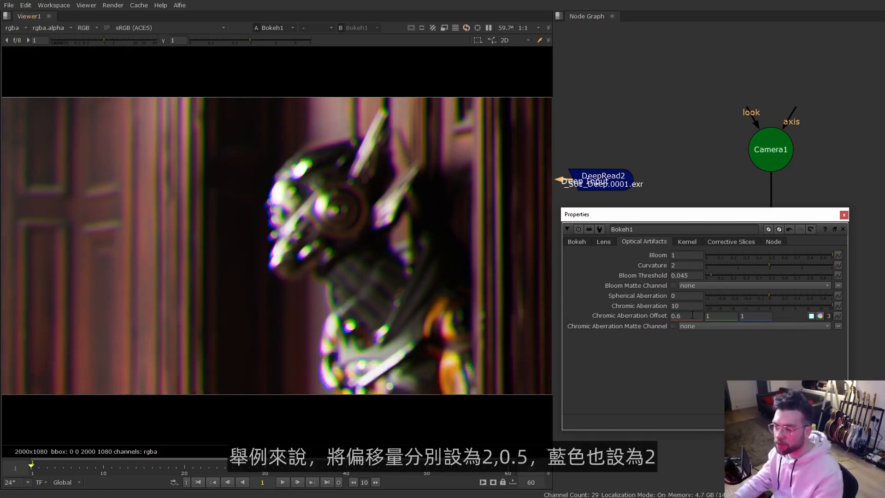
# Set Bokeh1's Chromic Aberration Offset to 2 for red, 0.5 for green and 2 for blue
pyautogui.write('2')
pyautogui.press('Tab')
pyautogui.write('0')
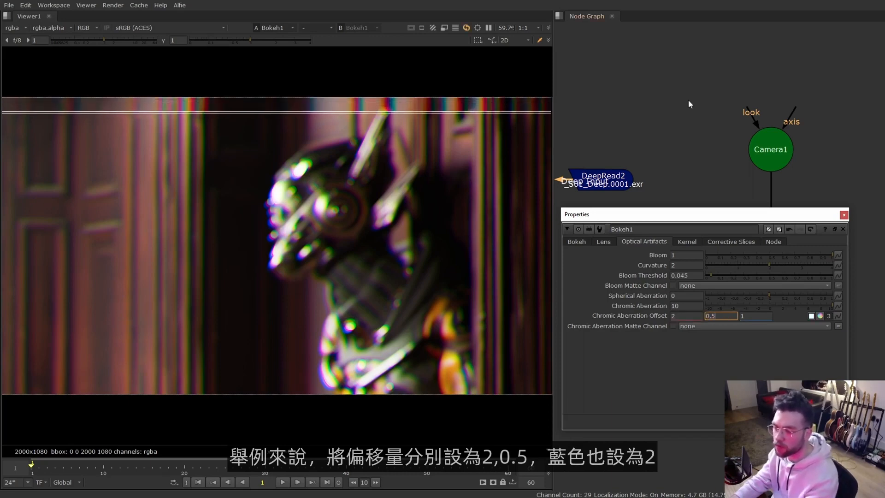
pyautogui.write('.5')
pyautogui.press('Tab')
pyautogui.write('2')
pyautogui.press('Return')
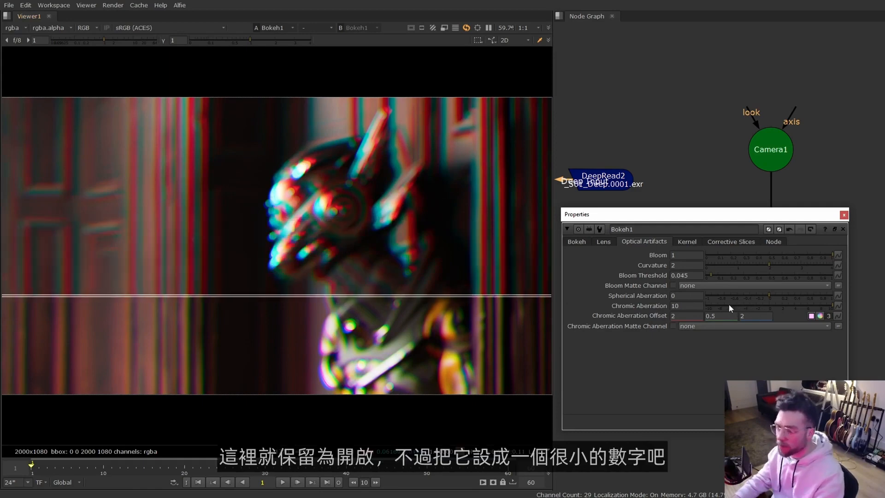
# Try subtle Chromic Aberration values of 0.1 and 0.3 on Bokeh1 and settle on 0.8
pyautogui.click(686, 305)
pyautogui.write('0.1')
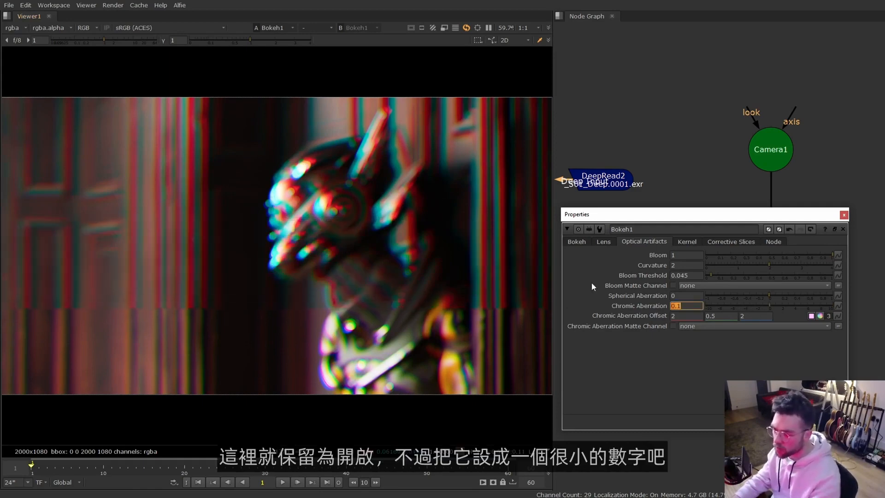
pyautogui.press('Return')
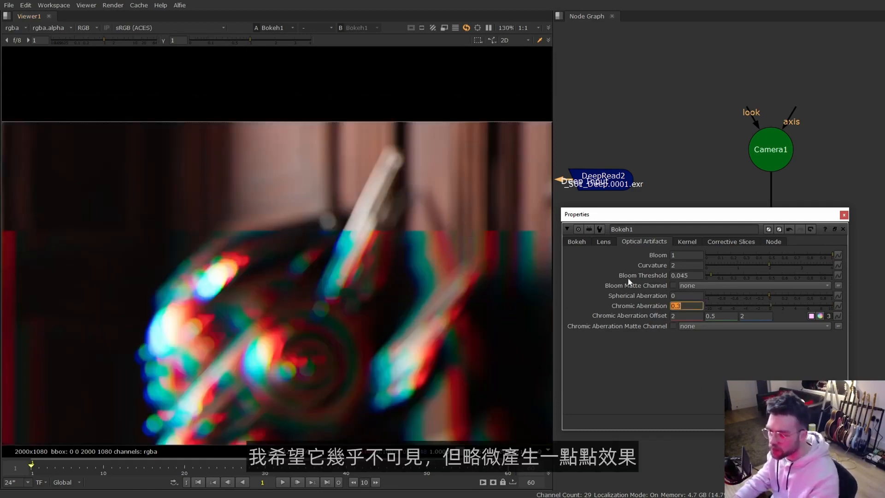
pyautogui.write('0.3')
pyautogui.press('Return')
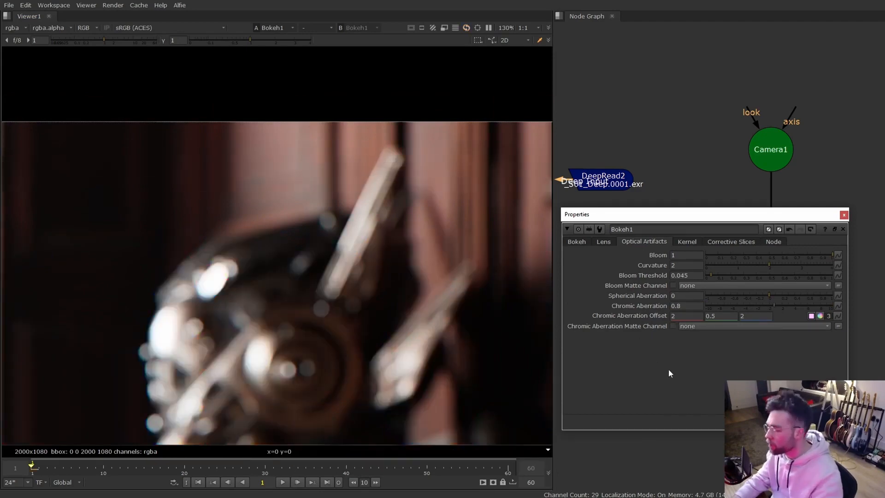
# Compare the helmet highlights with Chromic Aberration at 0 and at 0.8, leaving it at 0.8
pyautogui.doubleClick(686, 304)
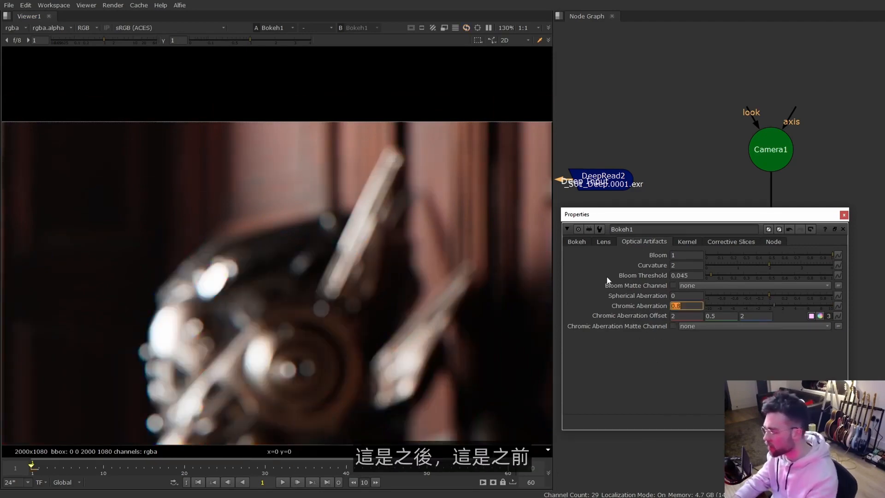
pyautogui.write('0')
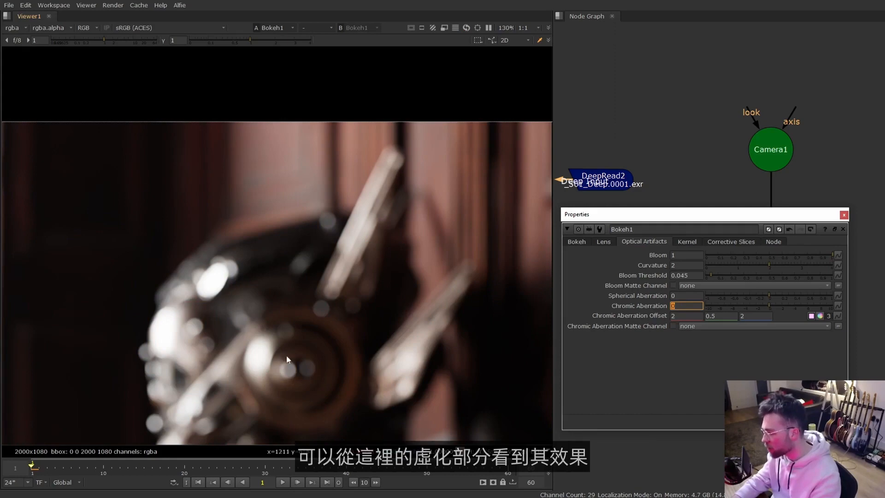
pyautogui.write('0.8')
pyautogui.press('Return')
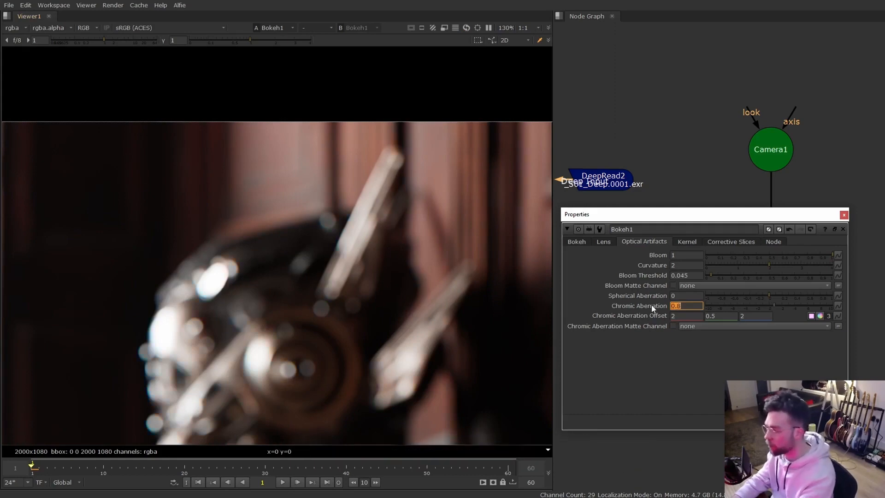
pyautogui.scroll(5, 290, 375)
pyautogui.press('f')
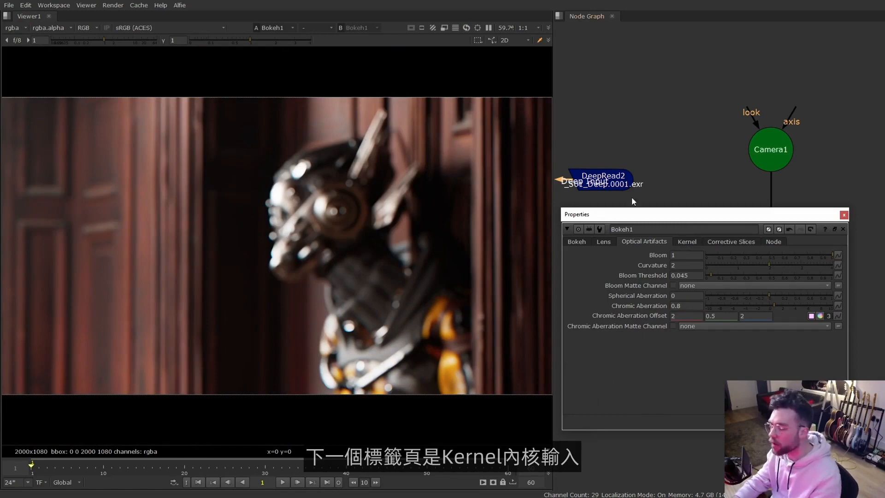
# Set Bokeh1's Kernel Type to Input, connect its Kernel input to Shuffle1 and inspect the helmet's bokeh
pyautogui.click(691, 242)
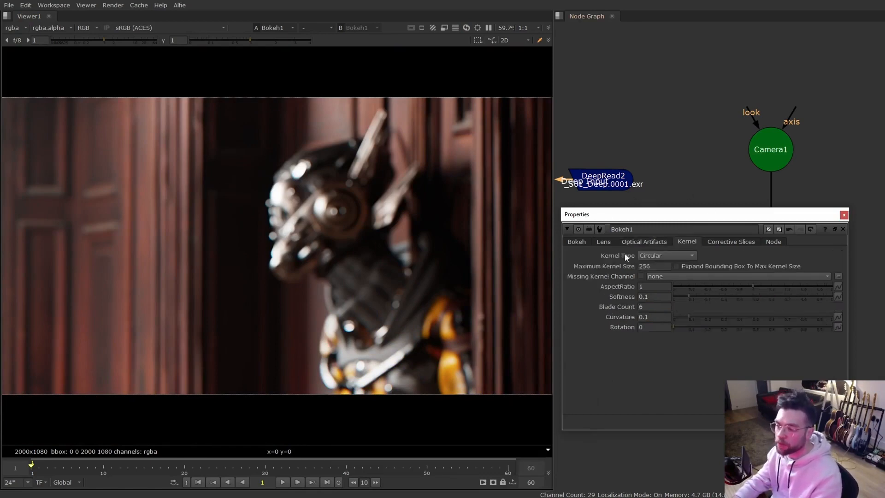
pyautogui.click(662, 257)
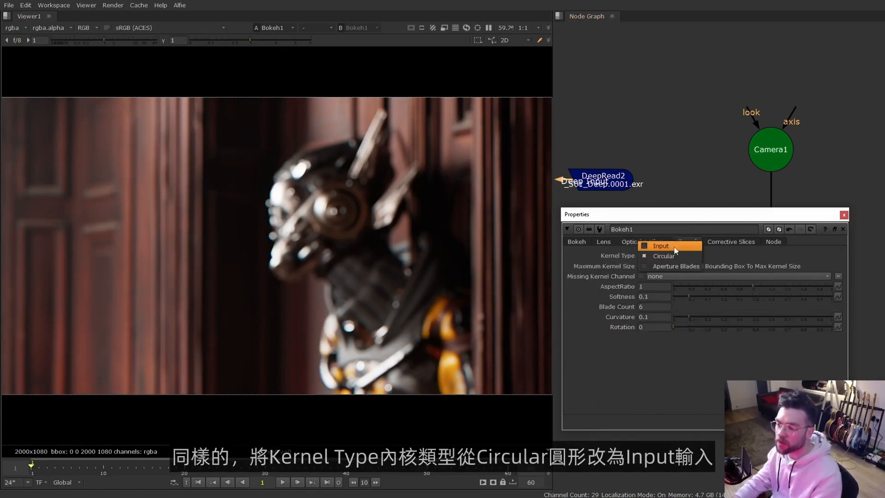
pyautogui.click(674, 249)
pyautogui.scroll(-4, 691, 165)
pyautogui.moveTo(603, 137); pyautogui.dragTo(779, 152, button='middle')
pyautogui.scroll(3, 773, 165)
pyautogui.moveTo(756, 165); pyautogui.dragTo(616, 192)
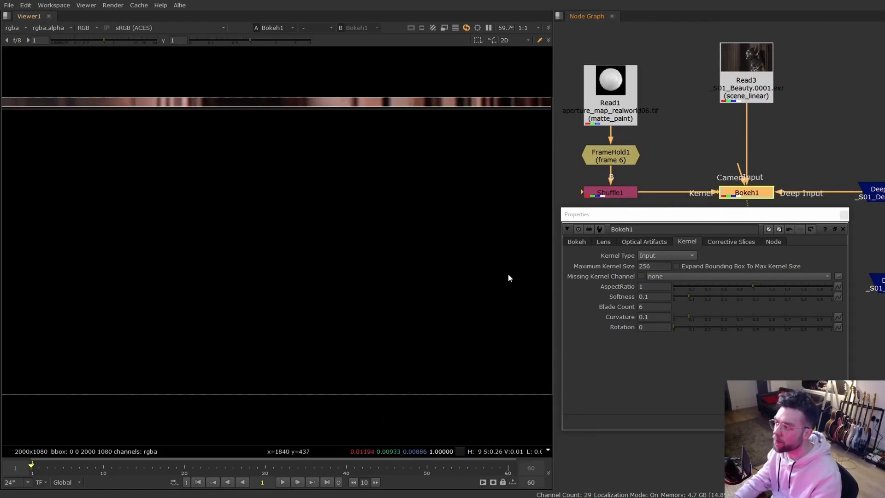
pyautogui.scroll(3, 412, 227)
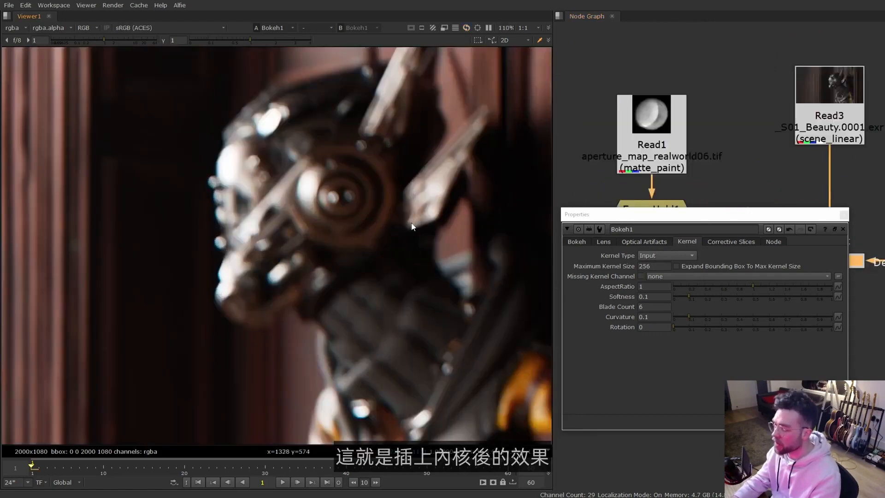
# Compare the aperture map images from Read1 with the bokeh shapes in the Bokeh1 render
pyautogui.scroll(3, 412, 226)
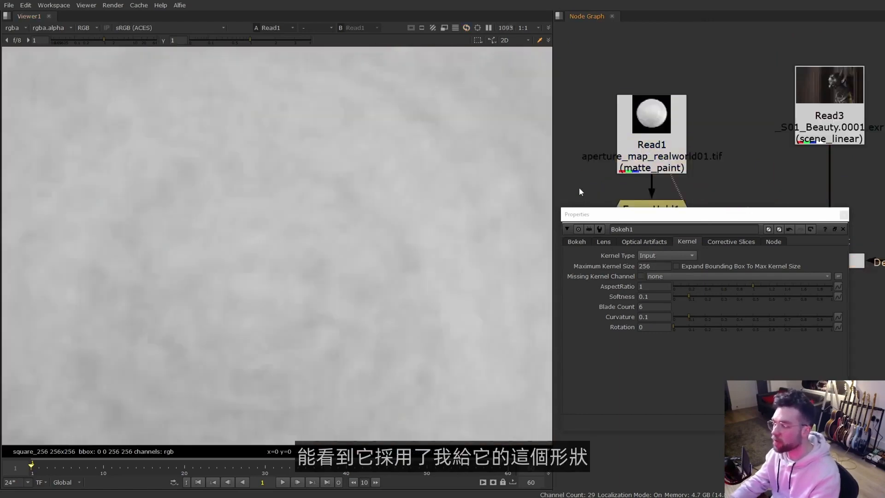
pyautogui.press('f')
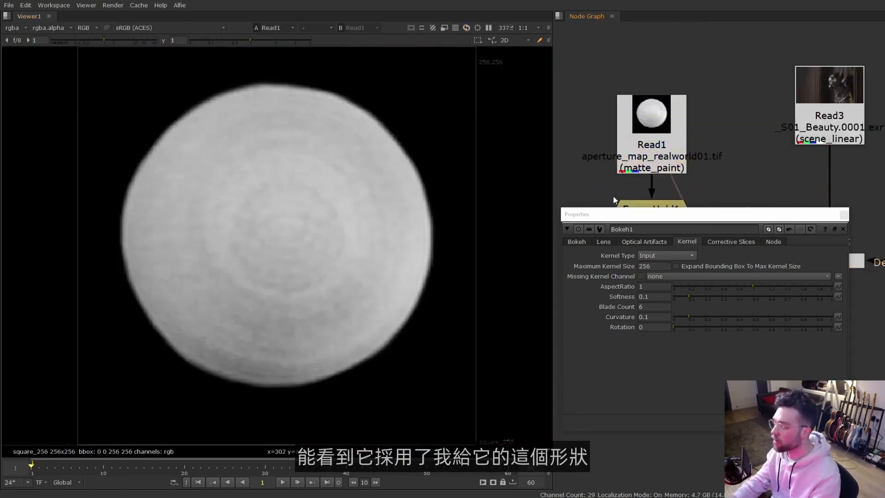
pyautogui.scroll(-3, 774, 176)
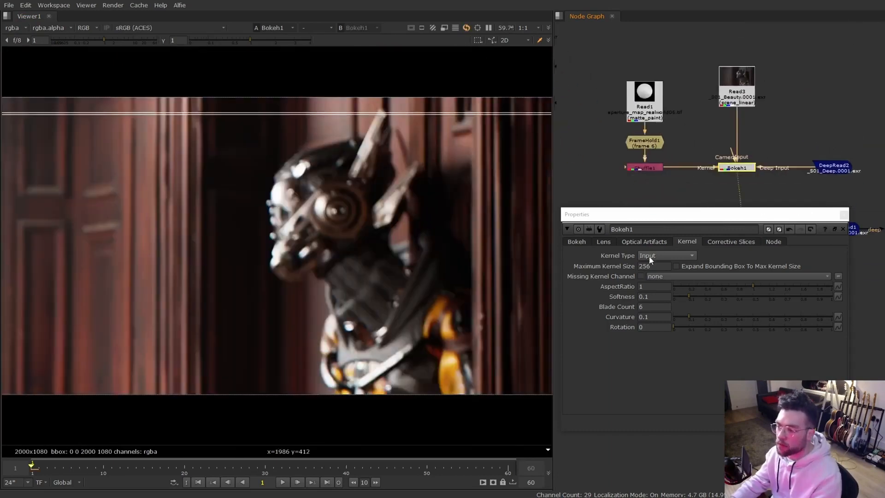
# Set Bokeh1's Kernel Type to Aperture Blades and inspect the shape of the helmet's highlights up close
pyautogui.click(662, 255)
pyautogui.click(669, 273)
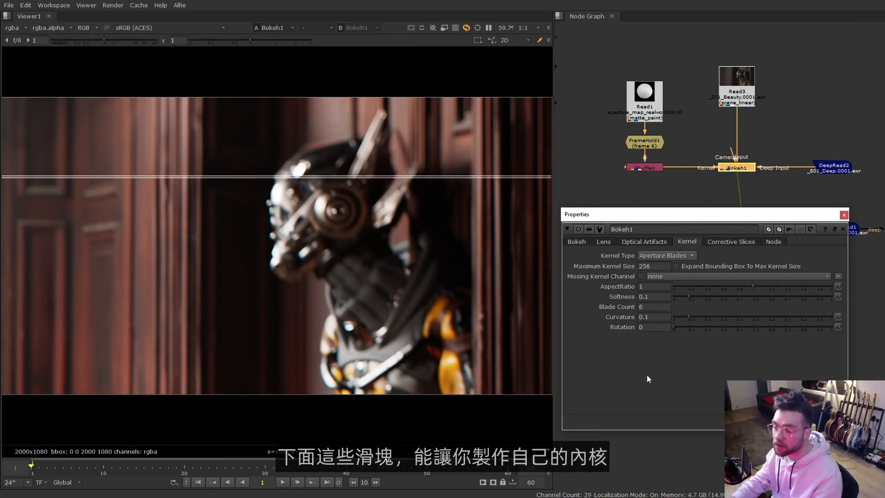
pyautogui.scroll(8, 399, 216)
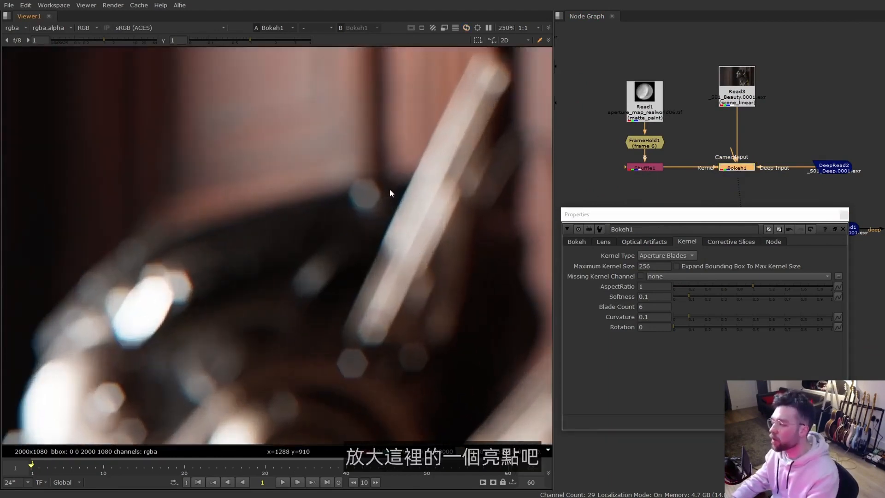
pyautogui.scroll(1, 404, 198)
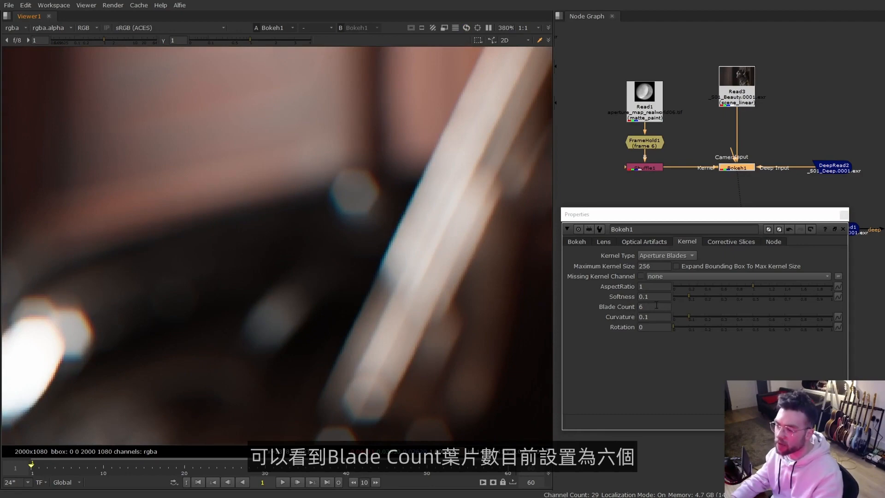
pyautogui.scroll(-1, 405, 244)
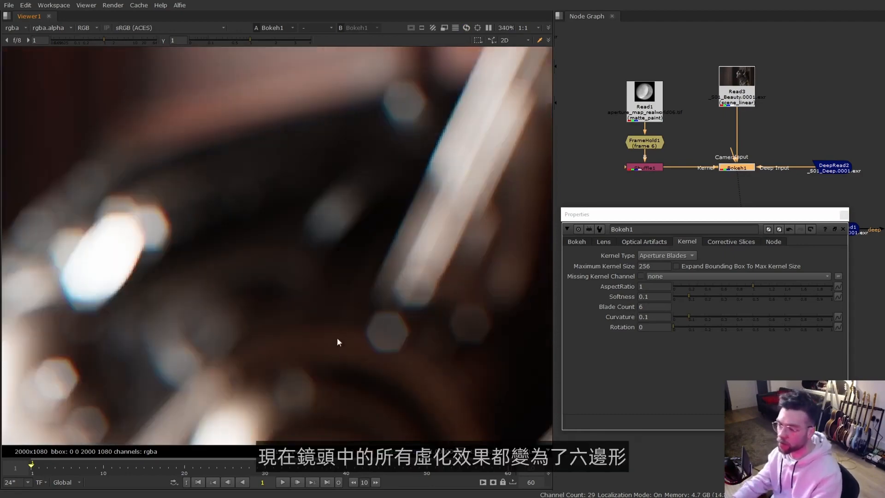
# Try a Blade Count of 4 on Bokeh1's kernel, followed by 9
pyautogui.click(654, 306)
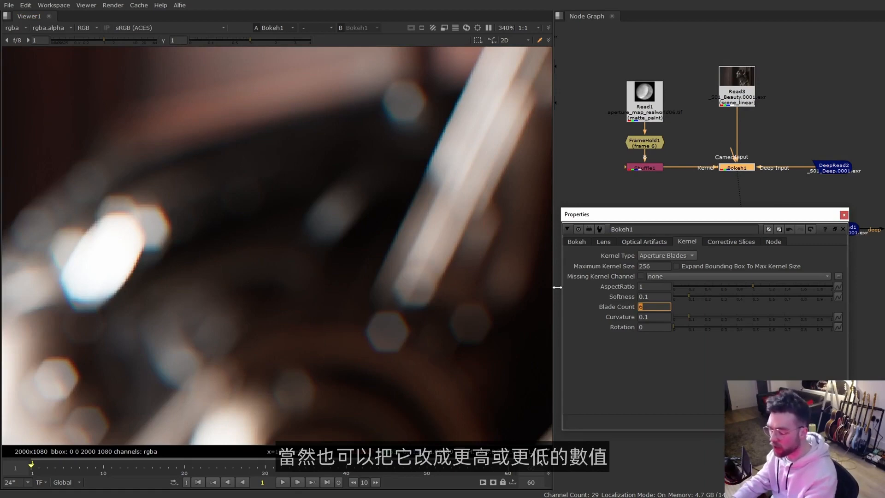
pyautogui.write('4')
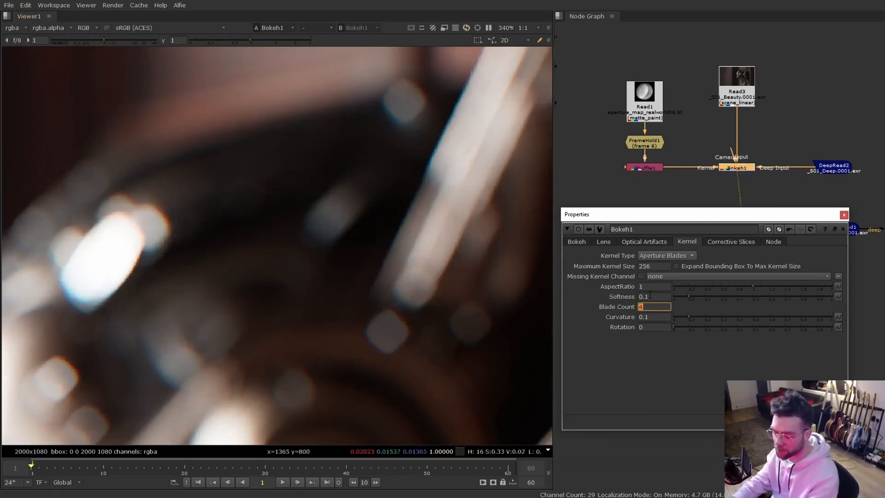
pyautogui.write('9')
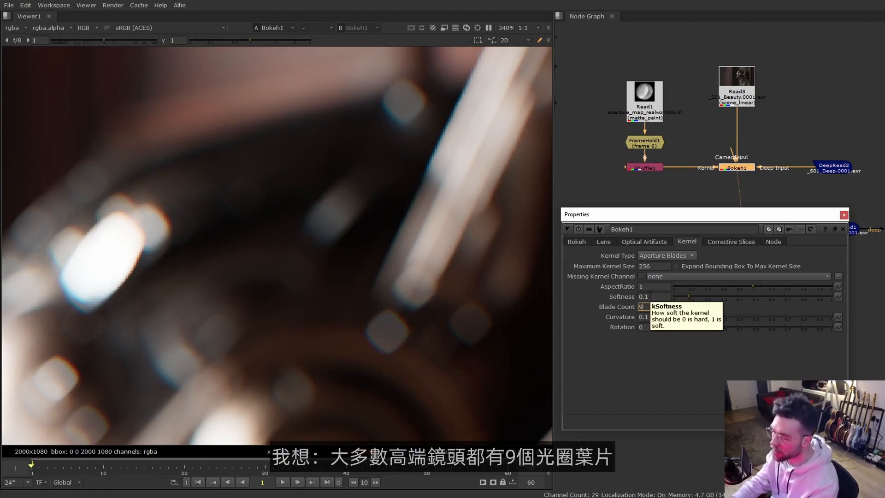
pyautogui.press('Return')
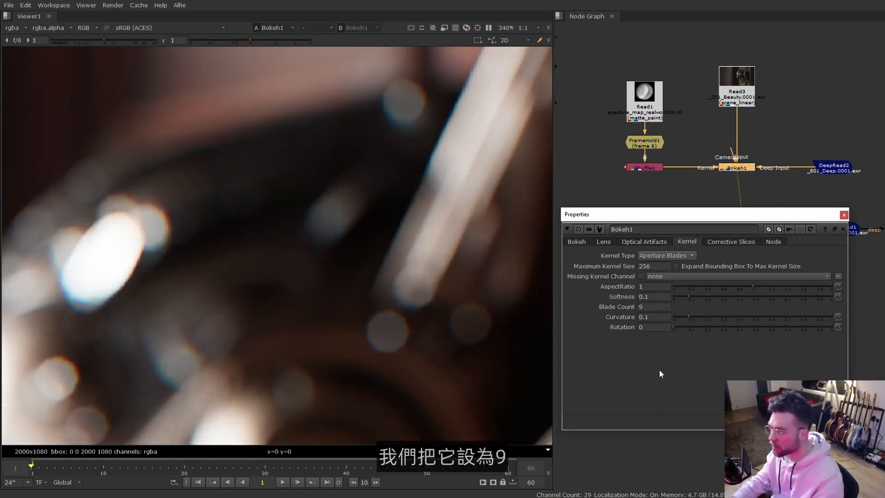
# Set the kernel's Rotation to 0.745 and its Blade Count to 5
pyautogui.click(707, 332)
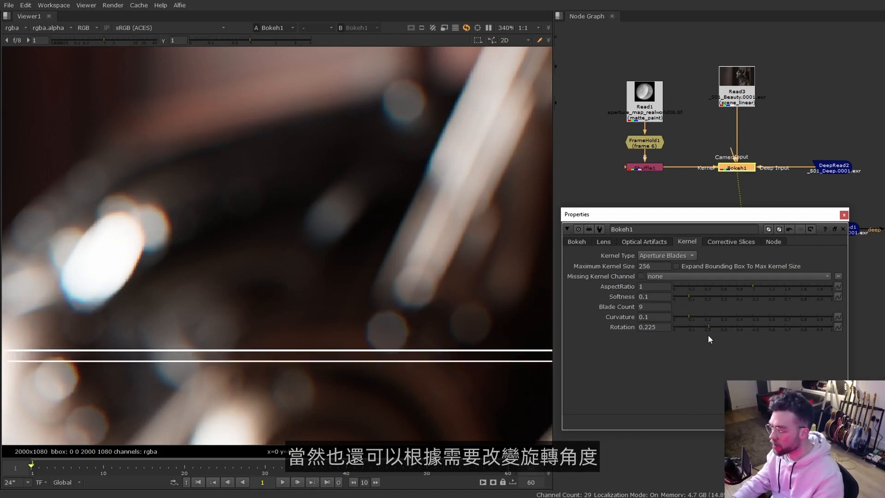
pyautogui.moveTo(712, 332); pyautogui.dragTo(791, 324)
pyautogui.moveTo(646, 306); pyautogui.dragTo(604, 296)
pyautogui.write('5')
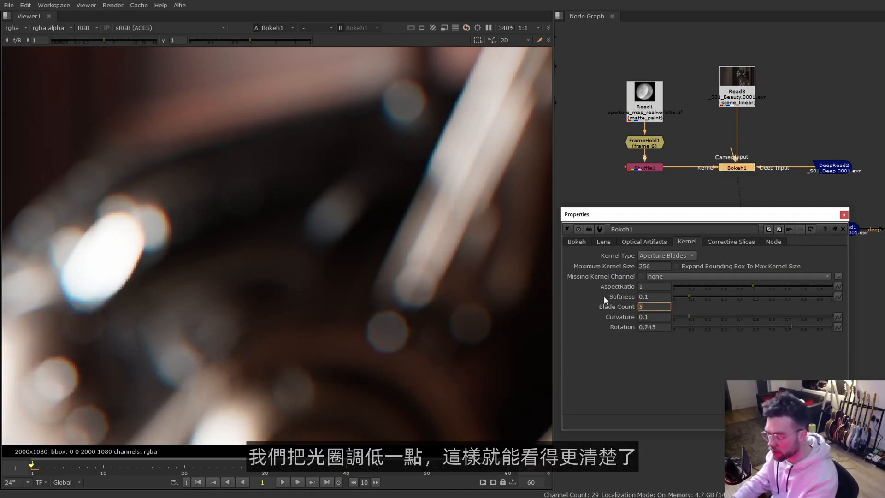
pyautogui.press('Return')
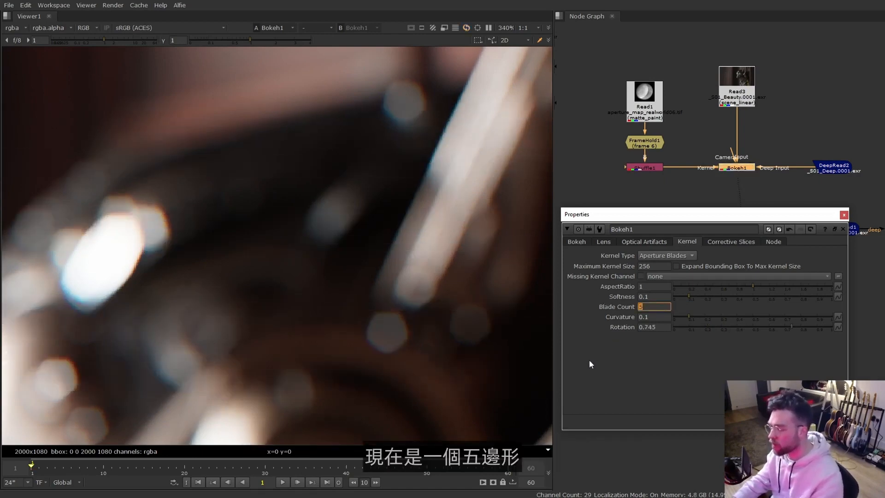
# Try kernel Curvature values of 0.4 and 0.835, settle on 0, and test a Softness of 0.4 before undoing it
pyautogui.click(736, 317)
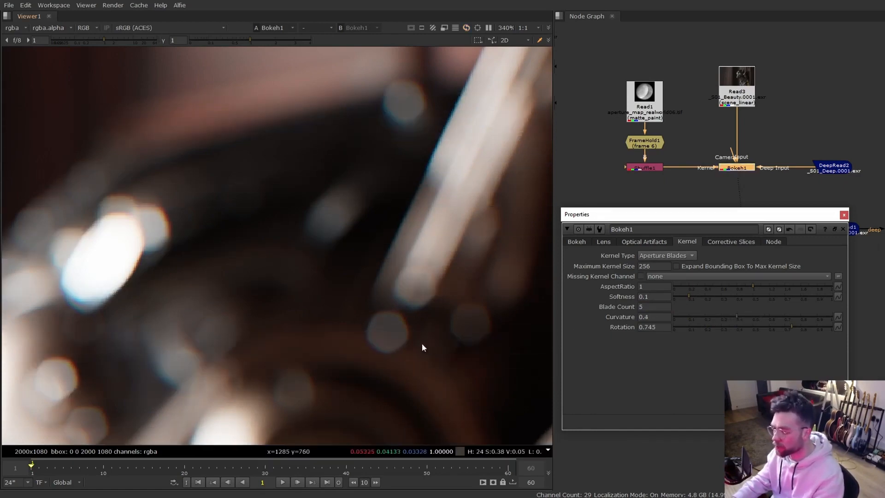
pyautogui.click(806, 316)
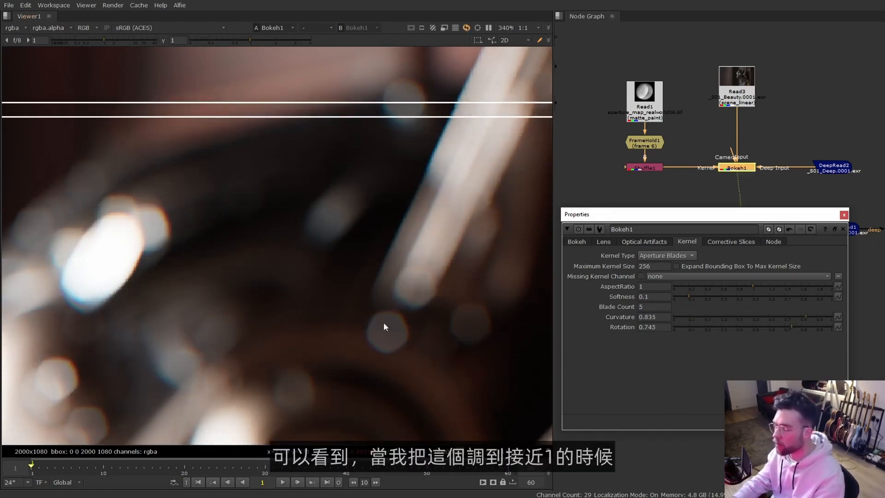
pyautogui.click(677, 316)
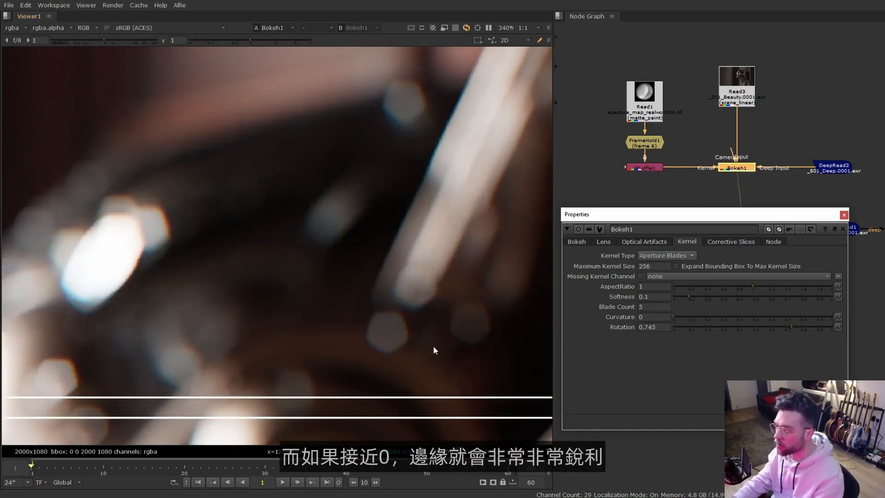
pyautogui.click(737, 297)
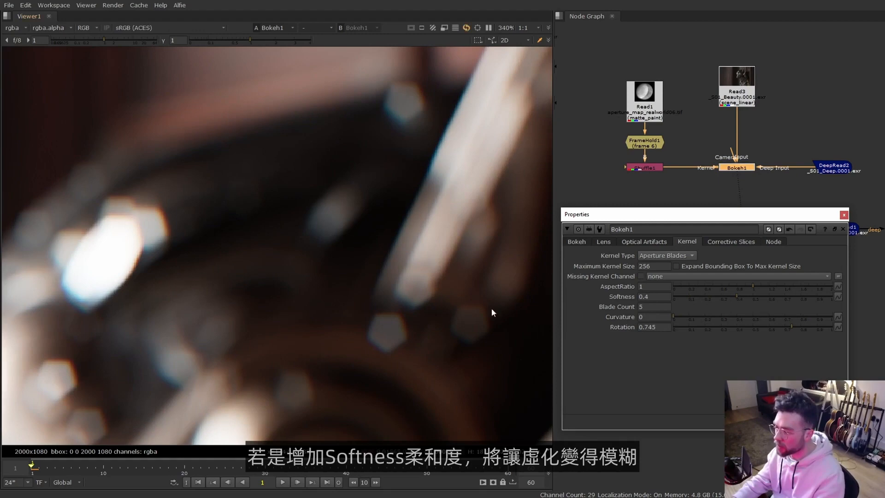
pyautogui.hotkey('ctrl', 'z')
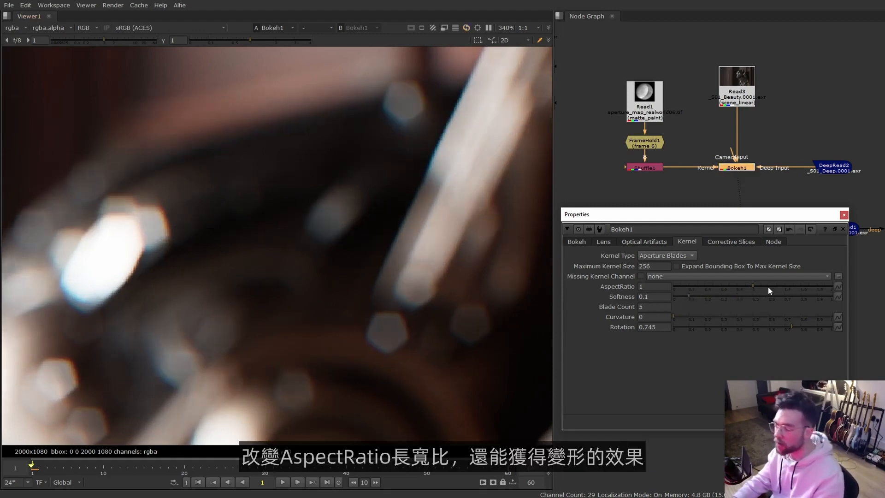
# Try a kernel AspectRatio of 1.98, settle on 0.44 with a Blade Count of 8, and view the whole frame
pyautogui.moveTo(768, 285); pyautogui.dragTo(830, 287)
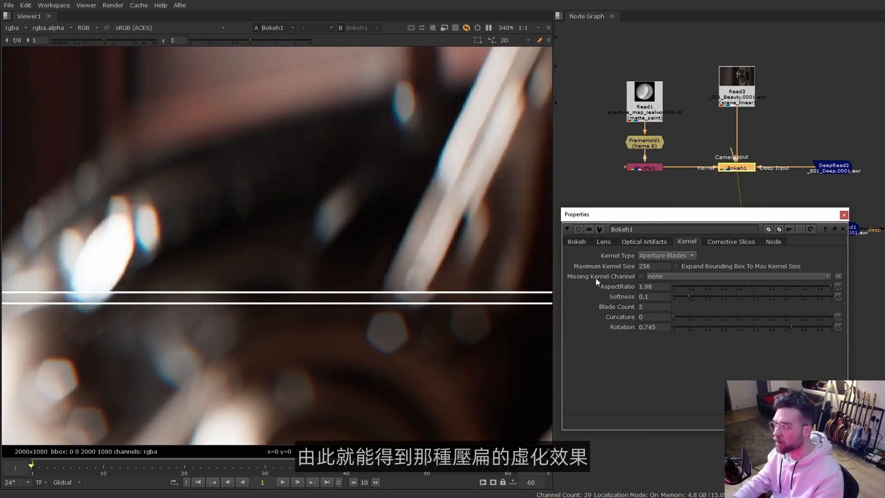
pyautogui.scroll(-1, 440, 298)
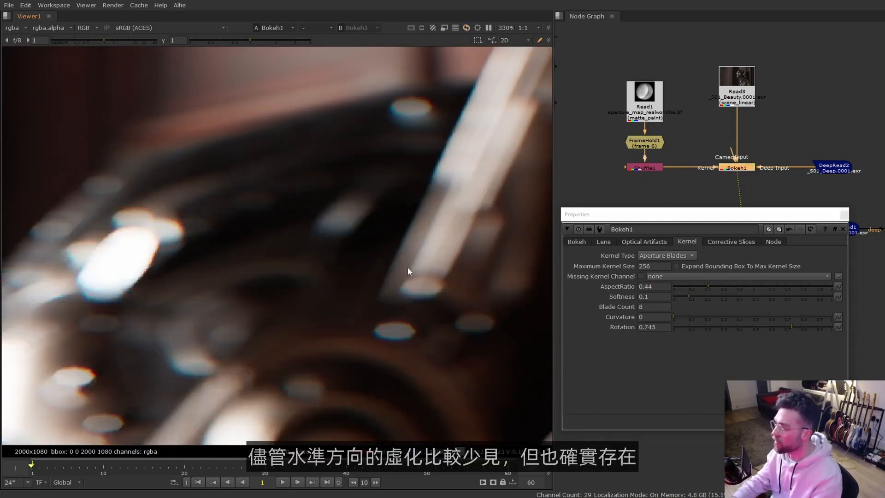
pyautogui.press('f')
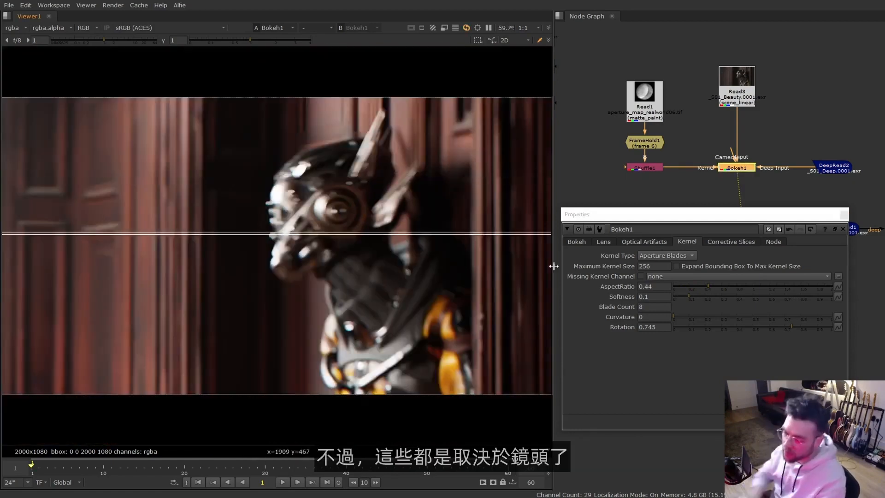
# Inspect the helmet's squashed bokeh and switch Bokeh1's Kernel Type back to Input
pyautogui.scroll(4, 359, 172)
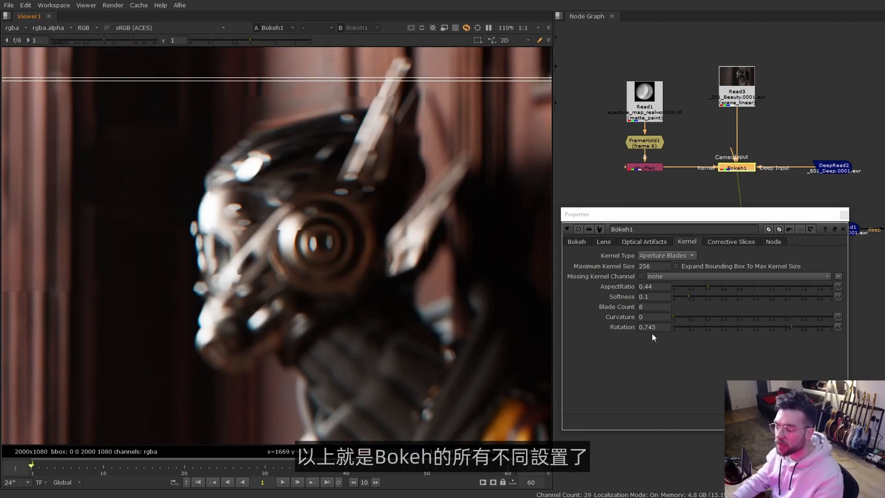
pyautogui.click(665, 257)
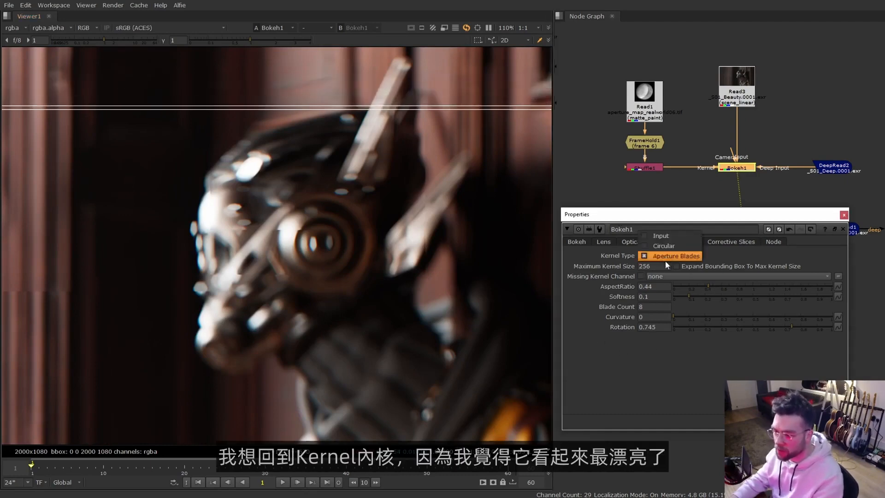
pyautogui.click(666, 236)
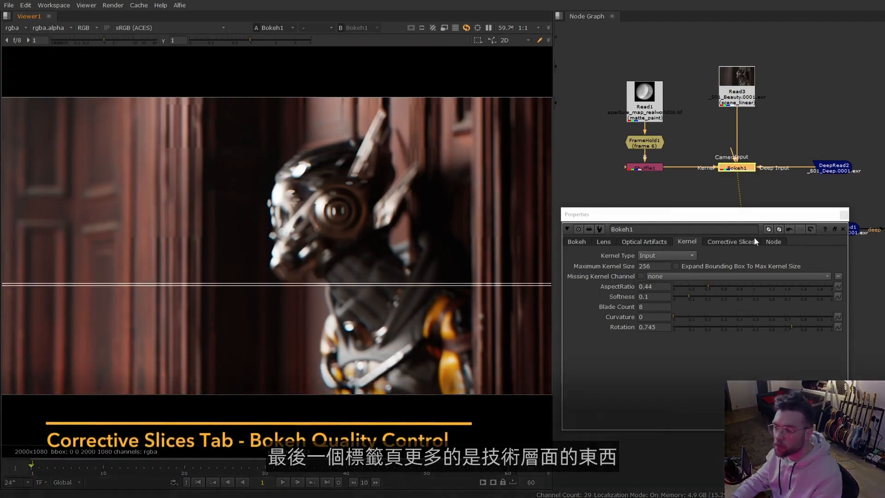
# Set Bokeh1's Number of Corrective Slices to 1
pyautogui.click(724, 240)
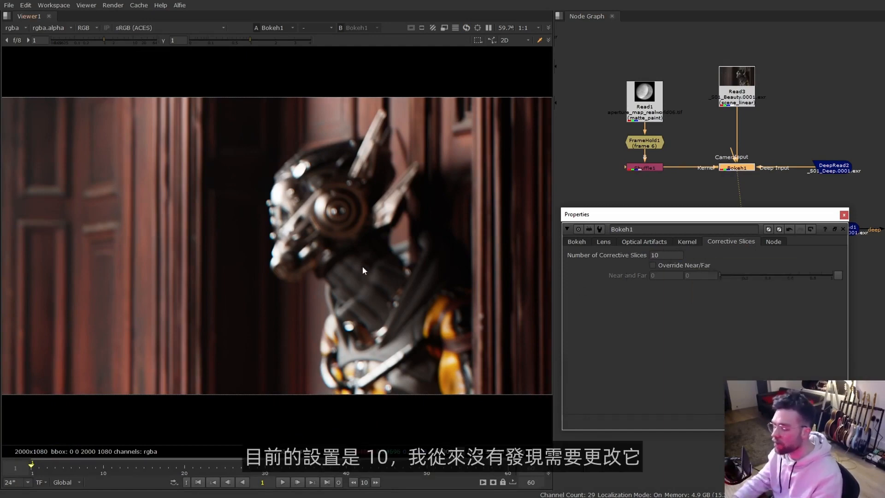
pyautogui.doubleClick(653, 255)
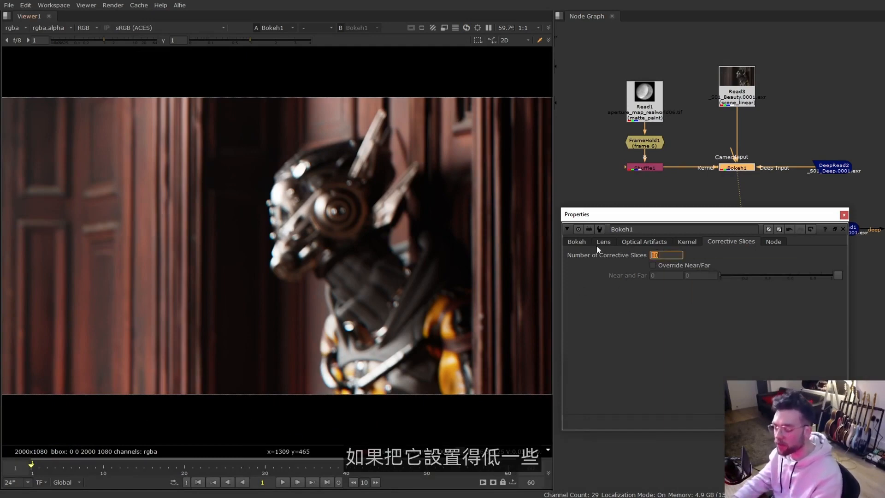
pyautogui.write('21')
pyautogui.press('Return')
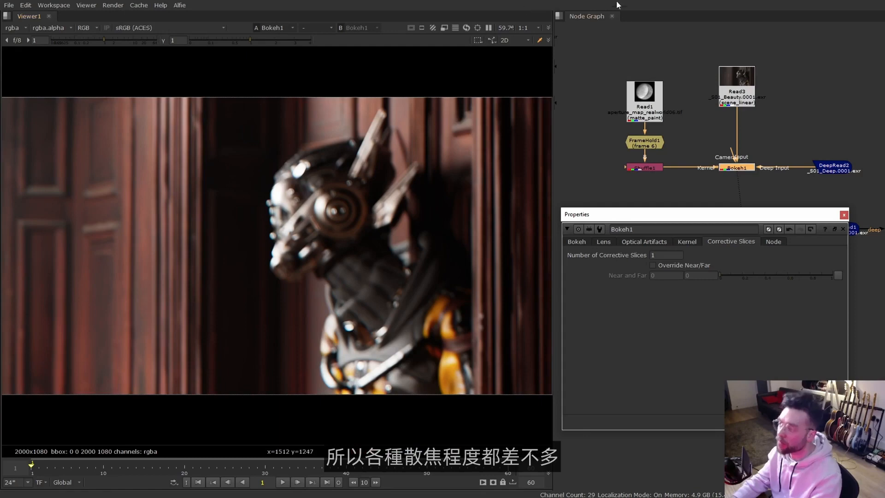
# Set Bokeh1's Focal Plane to 344, Front Multiplier to 4 and Back Multiplier to 12 to focus on the character's face
pyautogui.click(580, 242)
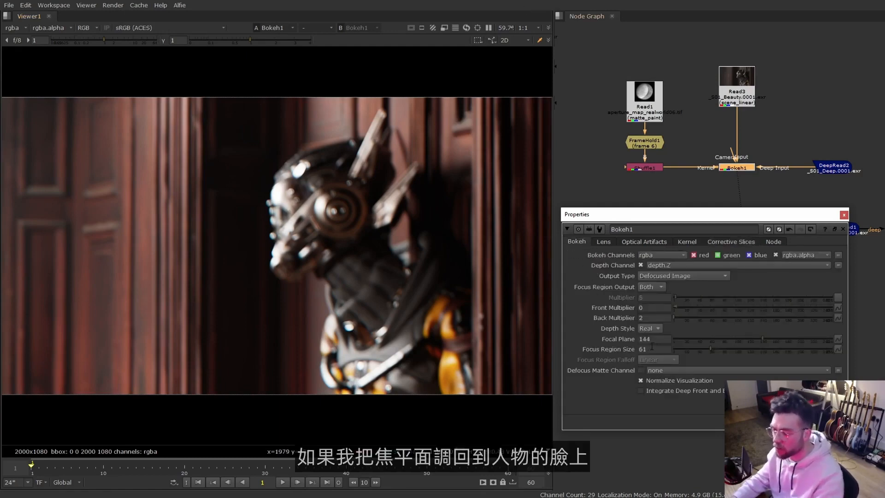
pyautogui.moveTo(656, 340); pyautogui.dragTo(580, 323)
pyautogui.write('344')
pyautogui.press('Return')
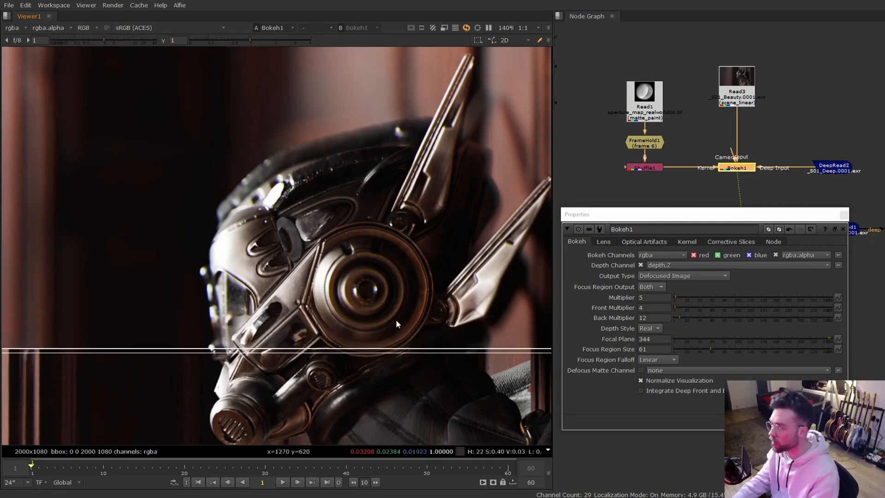
# Compare the helmet's defocus with 1 and 10 Corrective Slices, leaving the number at 10
pyautogui.click(727, 241)
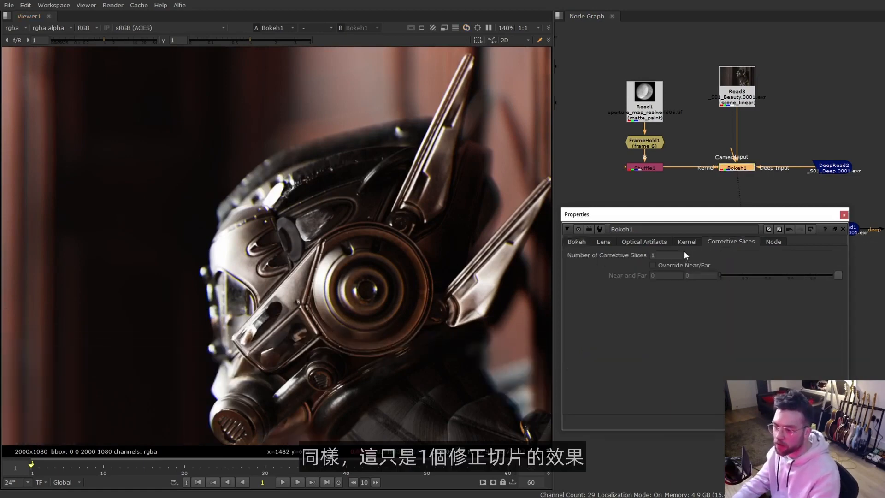
pyautogui.write('10')
pyautogui.press('Return')
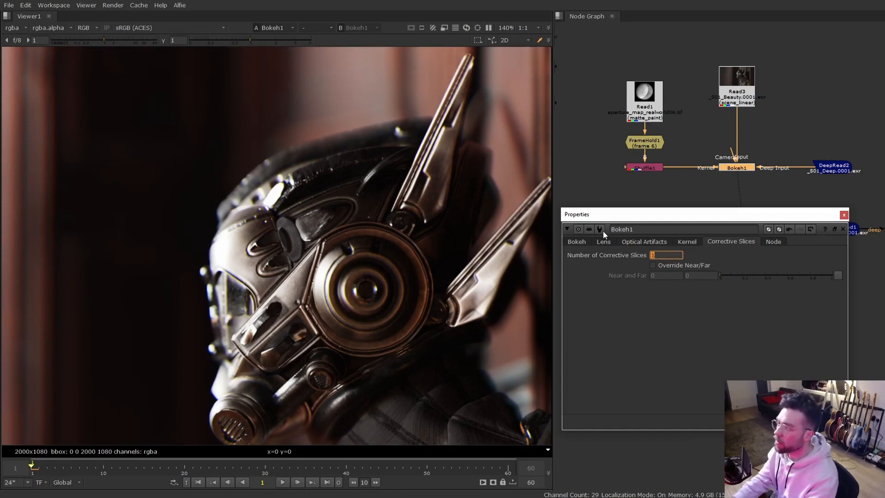
pyautogui.write('1')
pyautogui.press('Return')
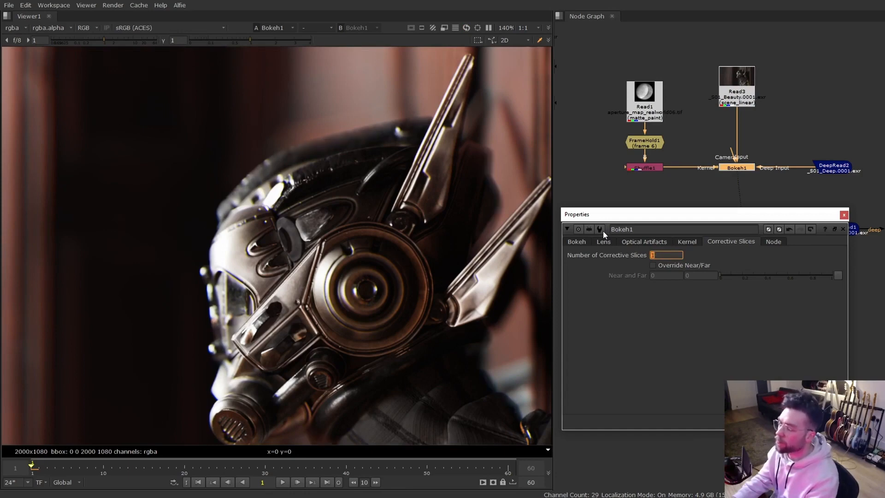
pyautogui.write('10')
pyautogui.press('Return')
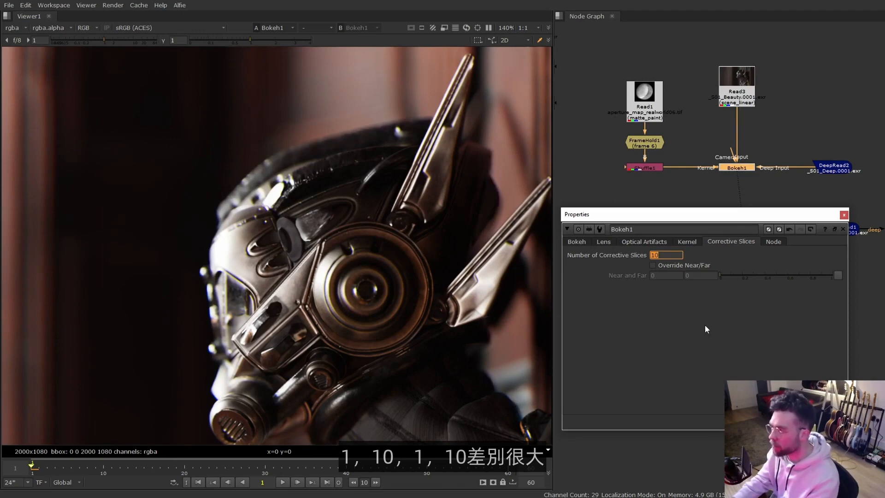
pyautogui.press('f')
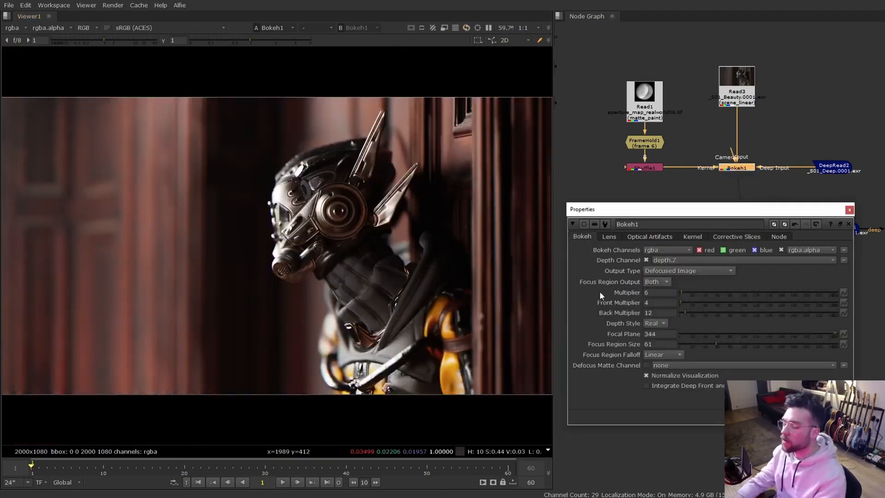